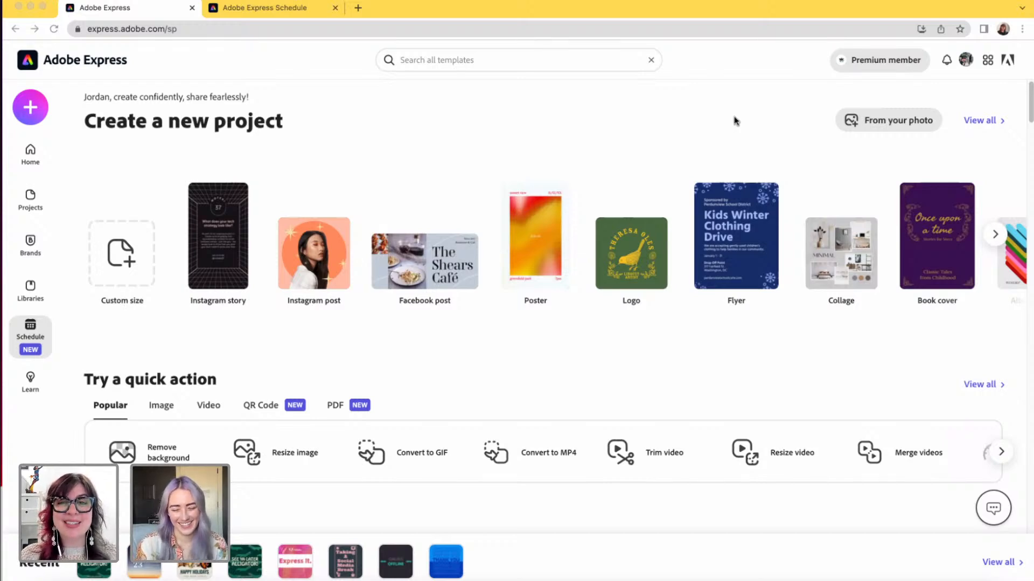
# Step: Browse the full row of Holiday creations templates on the home page
pyautogui.scroll(-3, 698, 337)
pyautogui.scroll(-8, 698, 337)
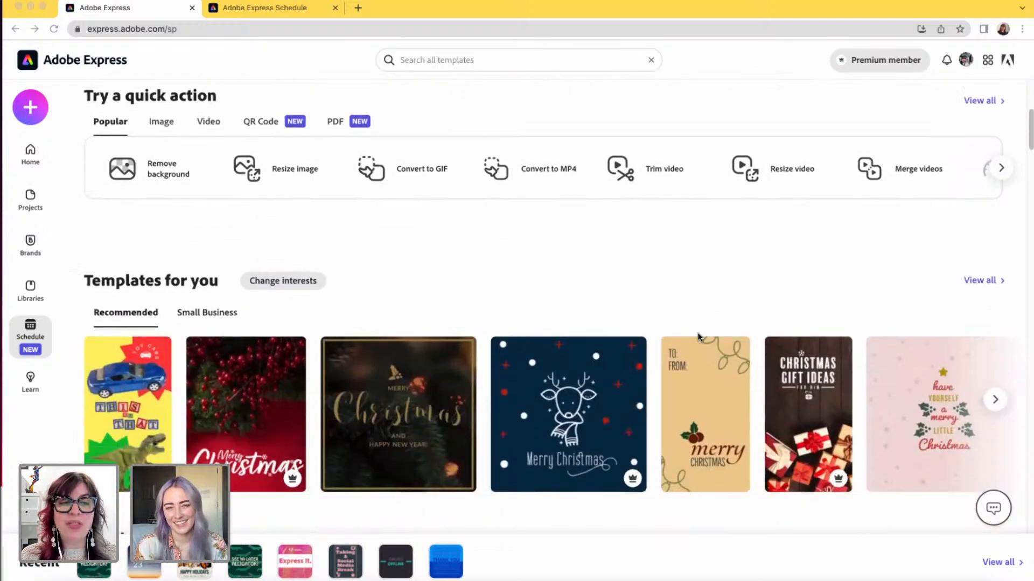
pyautogui.scroll(-2, 697, 337)
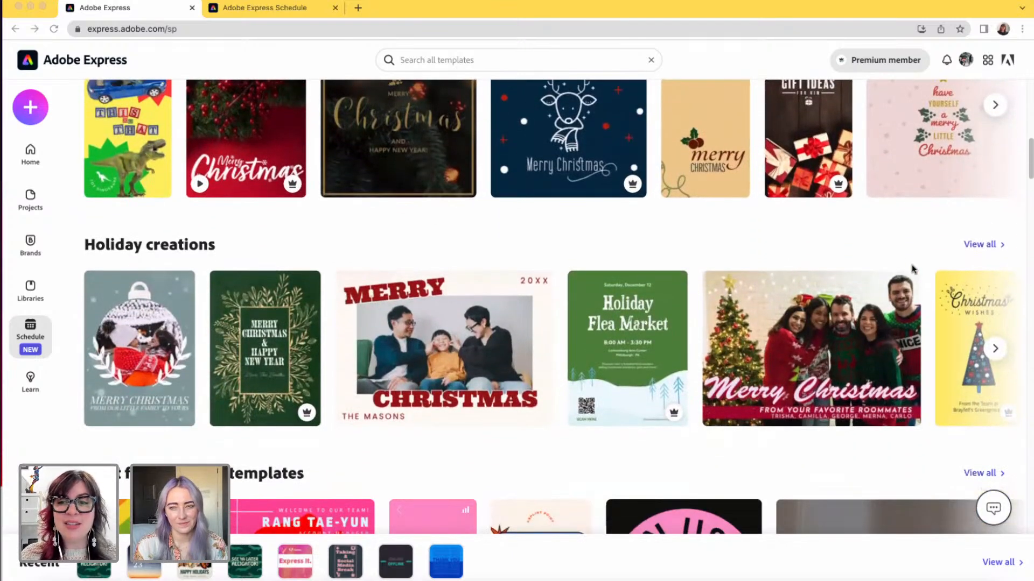
pyautogui.click(997, 349)
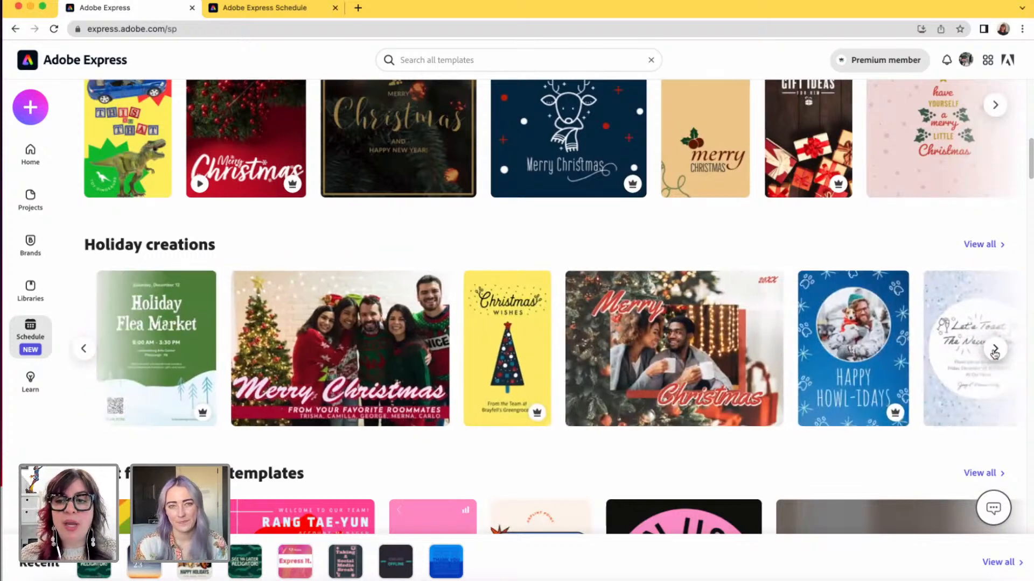
pyautogui.click(996, 350)
pyautogui.click(995, 350)
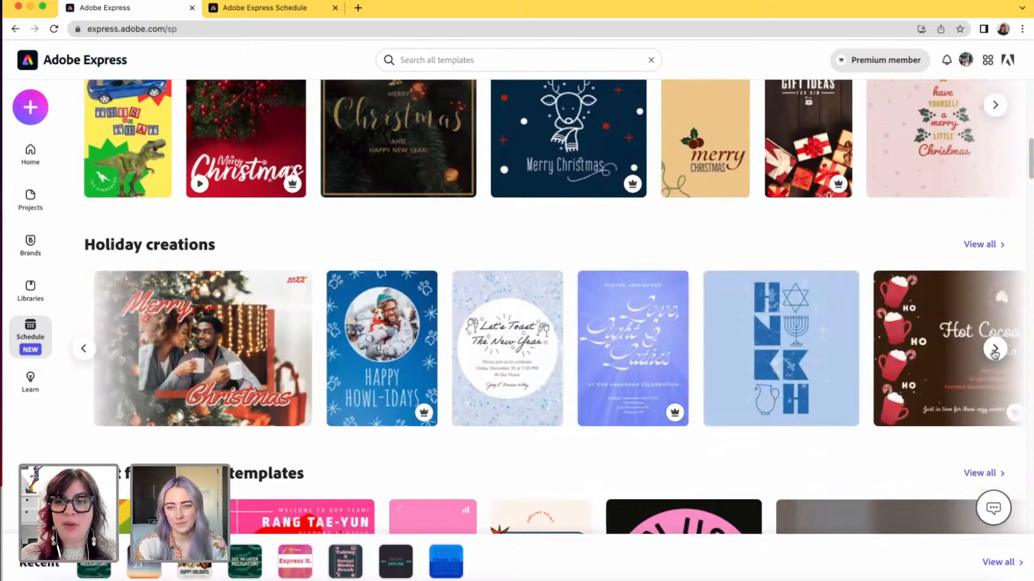
pyautogui.click(995, 350)
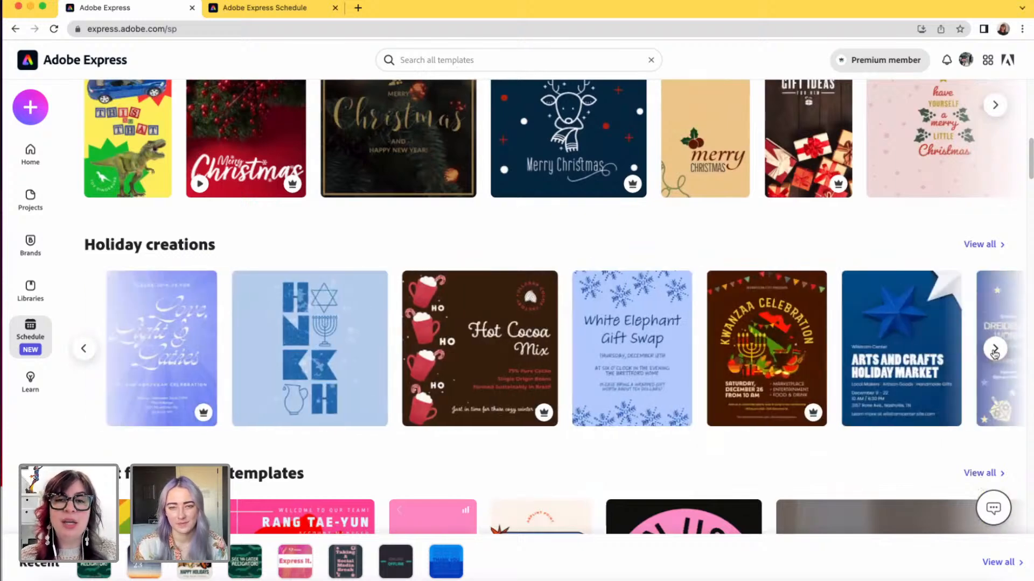
pyautogui.click(995, 350)
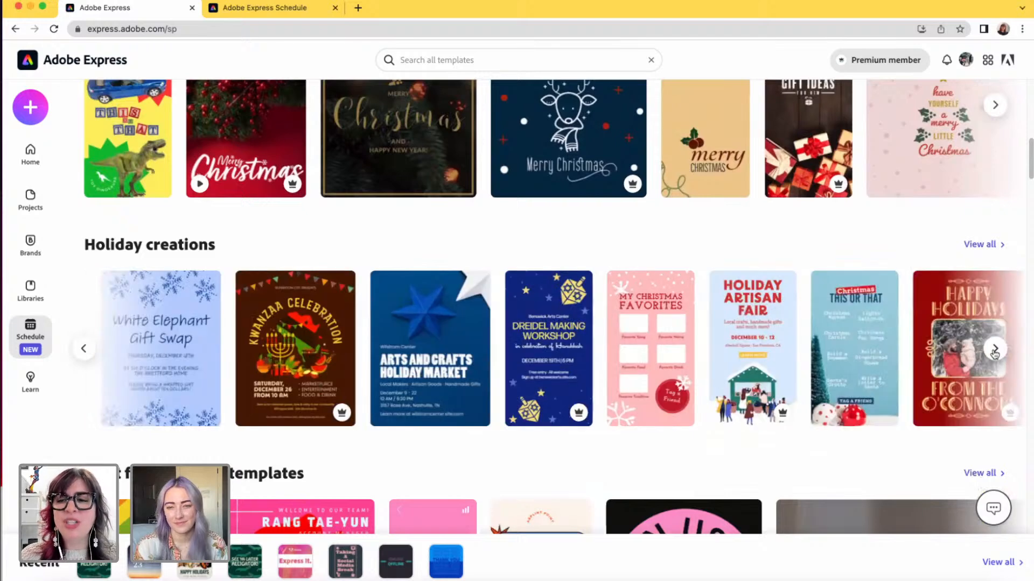
pyautogui.click(995, 350)
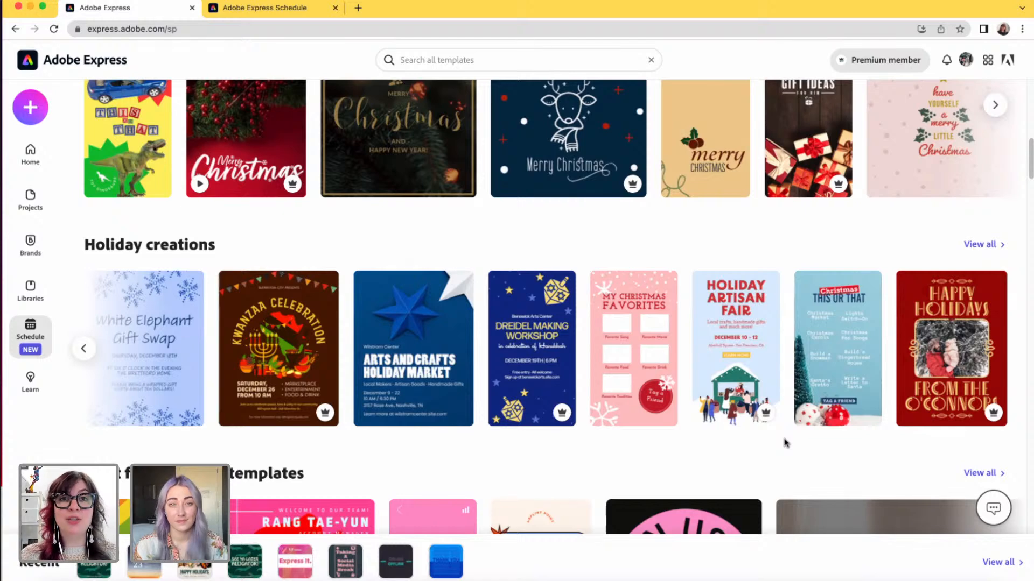
# Step: Look through the popular, Instagram story, Instagram post, background and Facebook post template sections of the home page
pyautogui.scroll(-3, 784, 442)
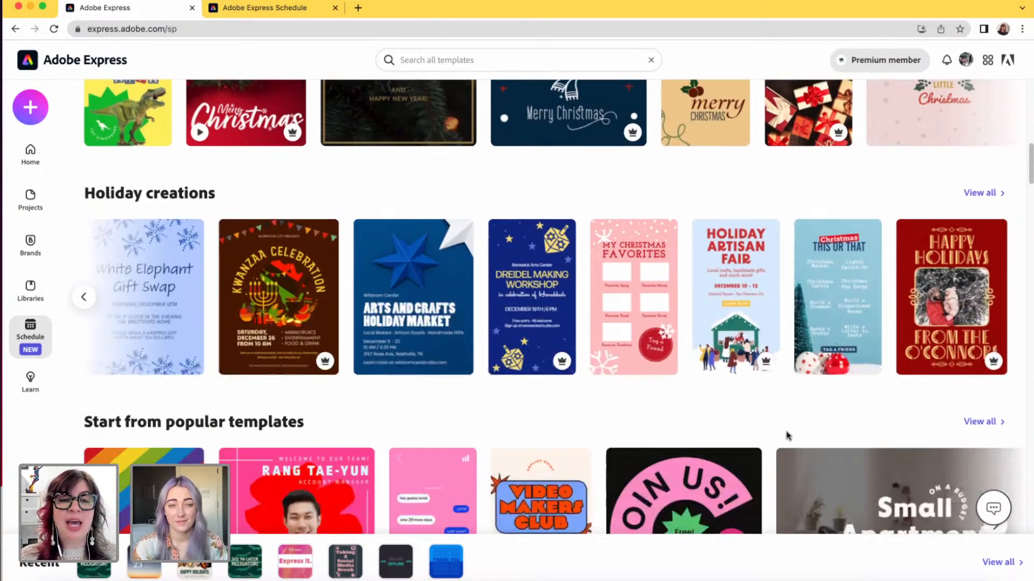
pyautogui.scroll(-5, 787, 436)
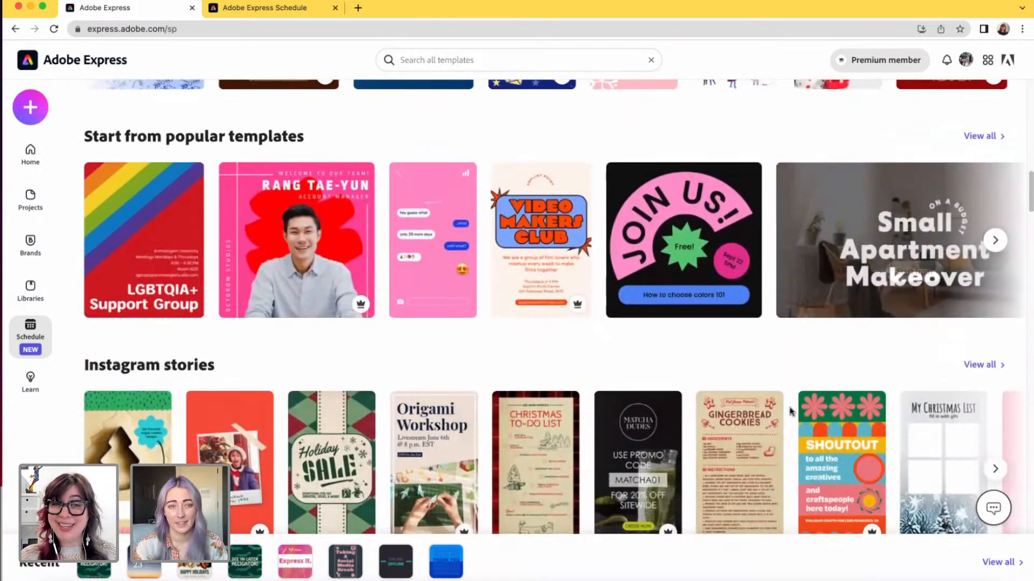
pyautogui.scroll(-3, 798, 411)
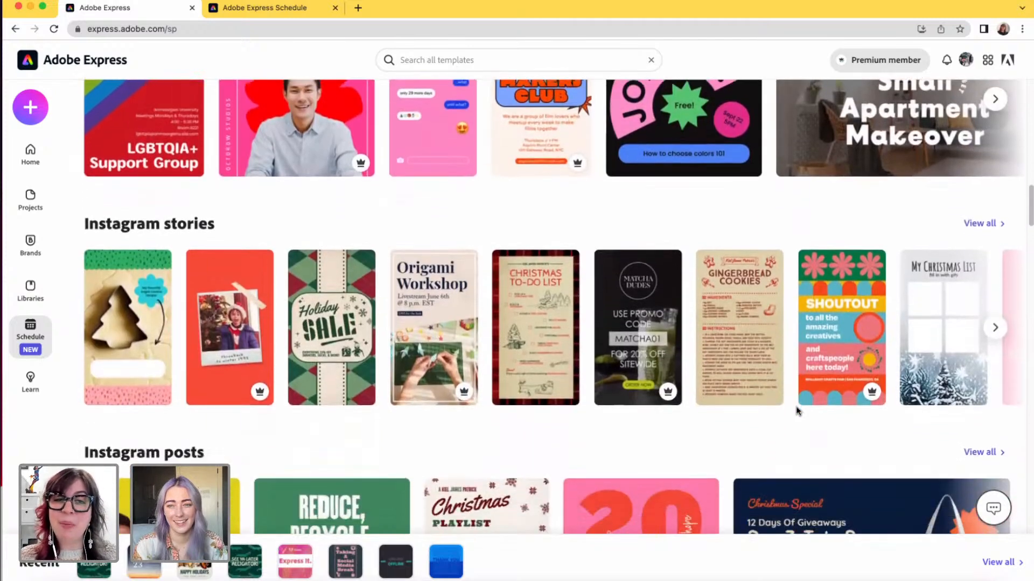
pyautogui.scroll(-7, 798, 410)
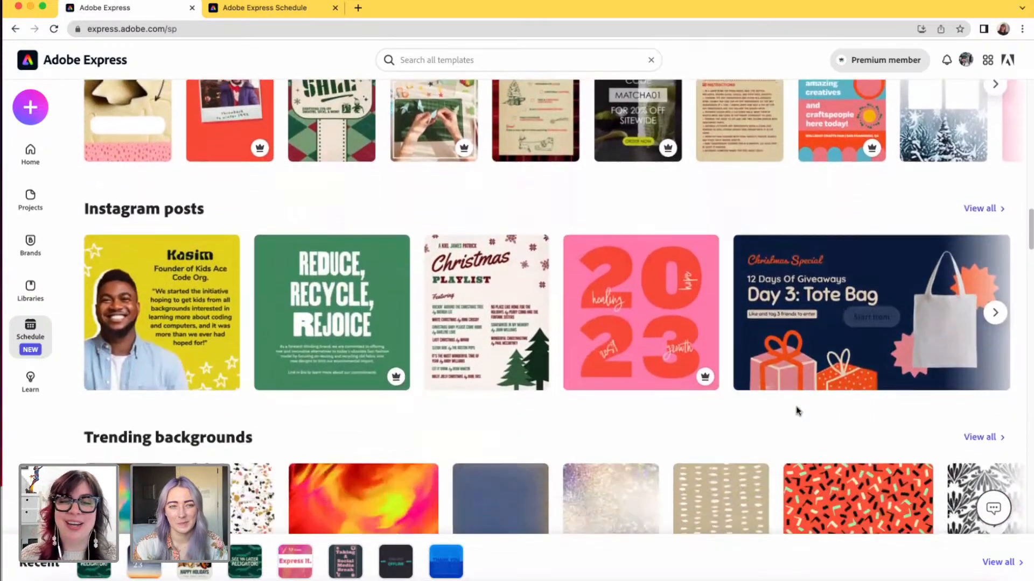
pyautogui.scroll(-8, 797, 410)
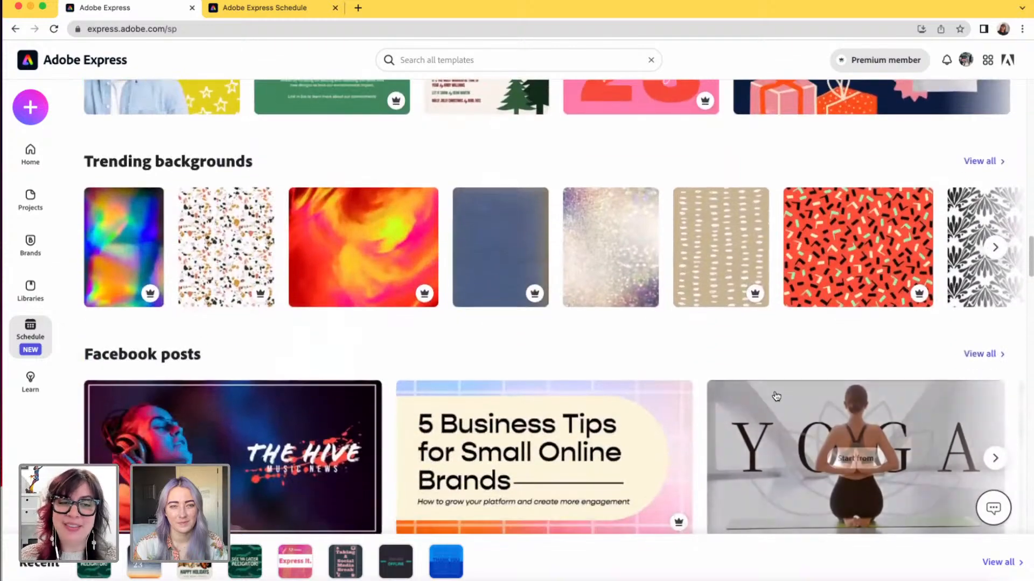
pyautogui.scroll(20, 776, 397)
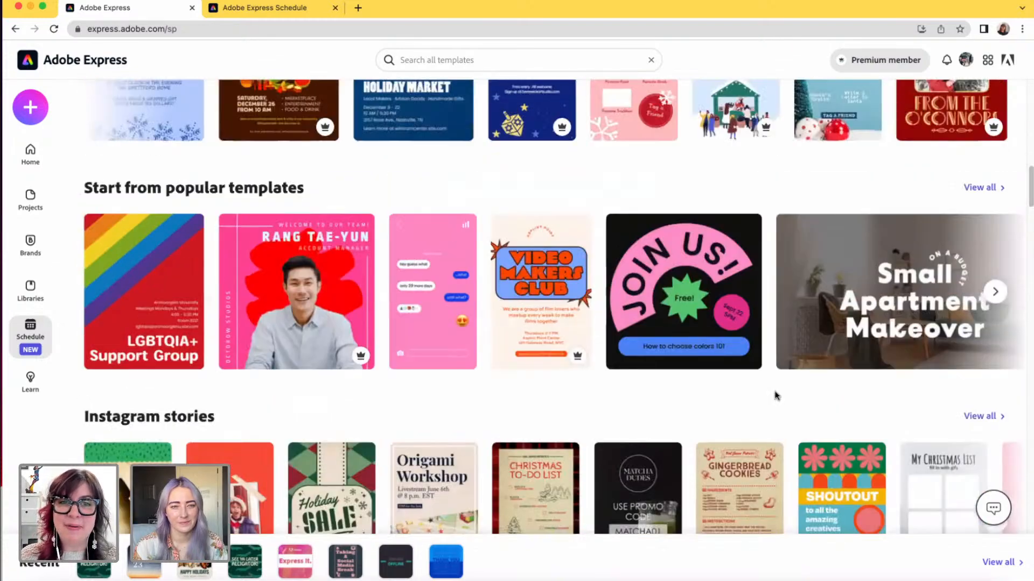
pyautogui.scroll(13, 776, 396)
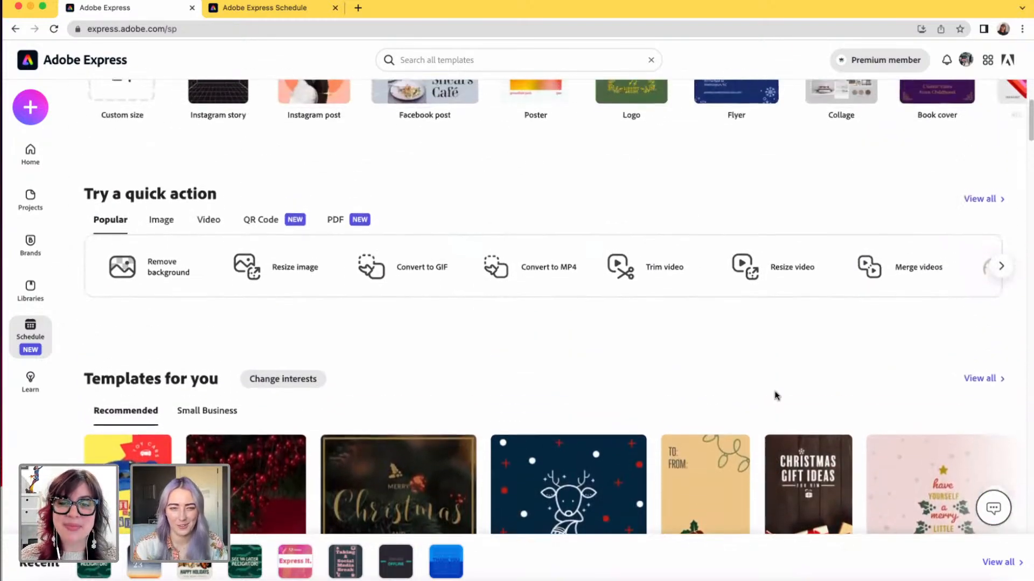
# Step: Browse the recommended designs under Templates for you through to the end of the row
pyautogui.scroll(-5, 776, 396)
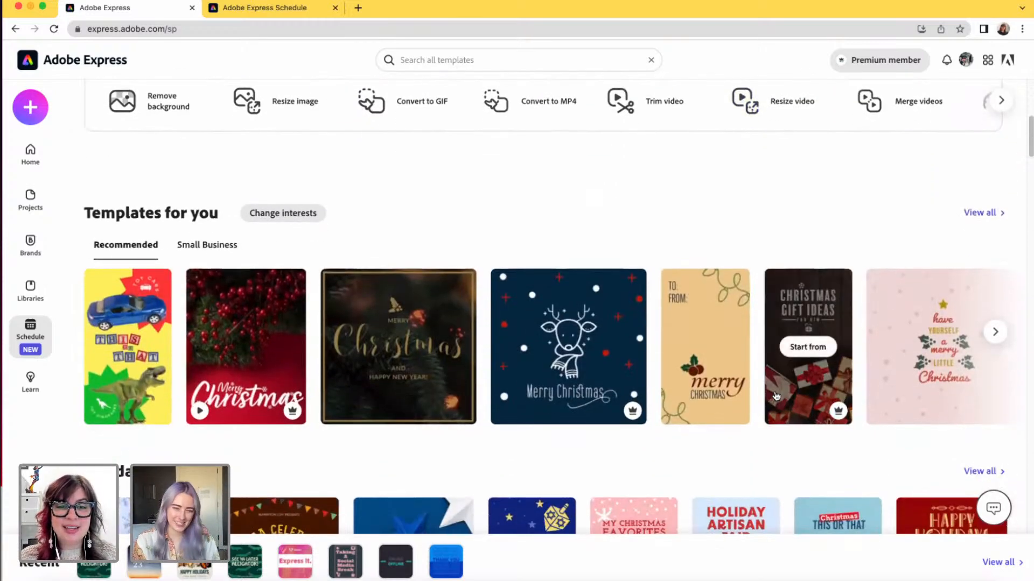
pyautogui.click(997, 332)
pyautogui.click(997, 333)
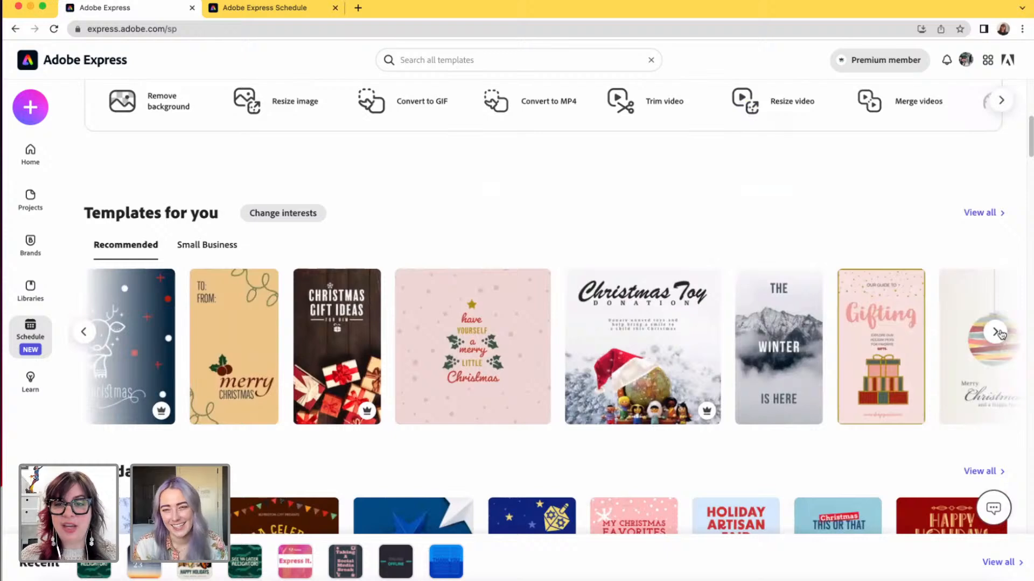
pyautogui.click(997, 332)
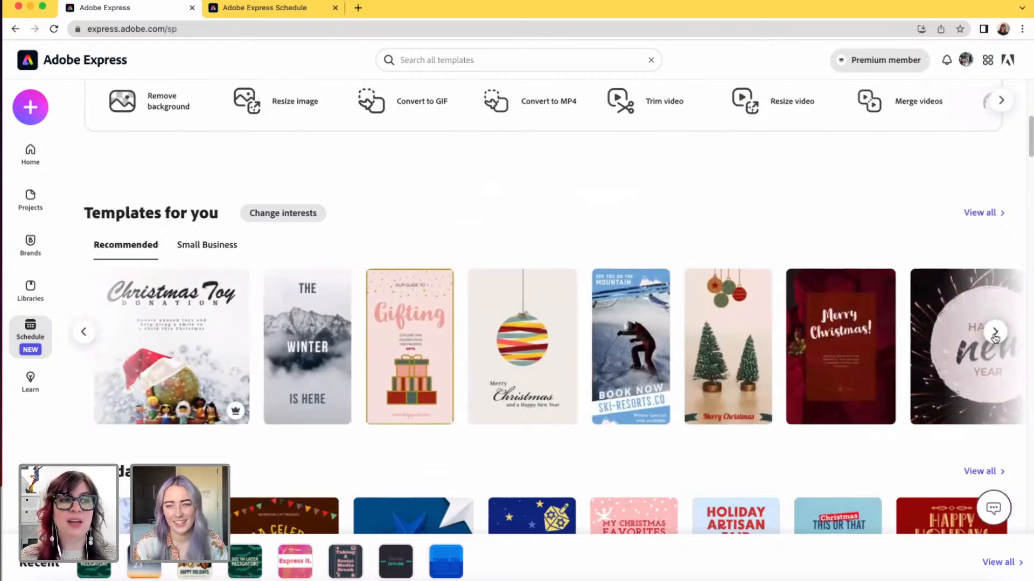
pyautogui.click(995, 334)
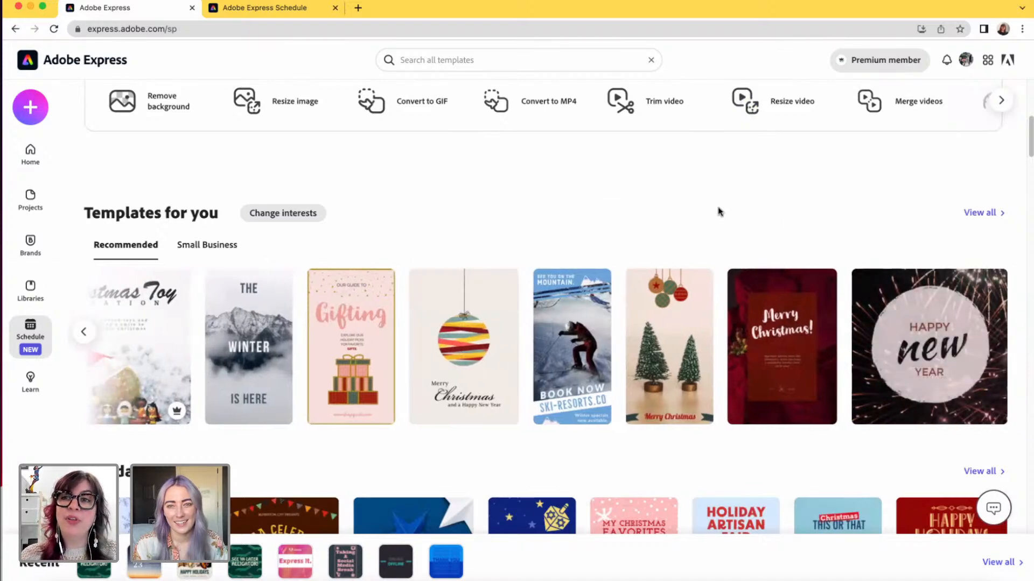
# Step: Search all templates for "out of office" and open the animated flip-phone template with seagulls and palm trees
pyautogui.scroll(5, 720, 212)
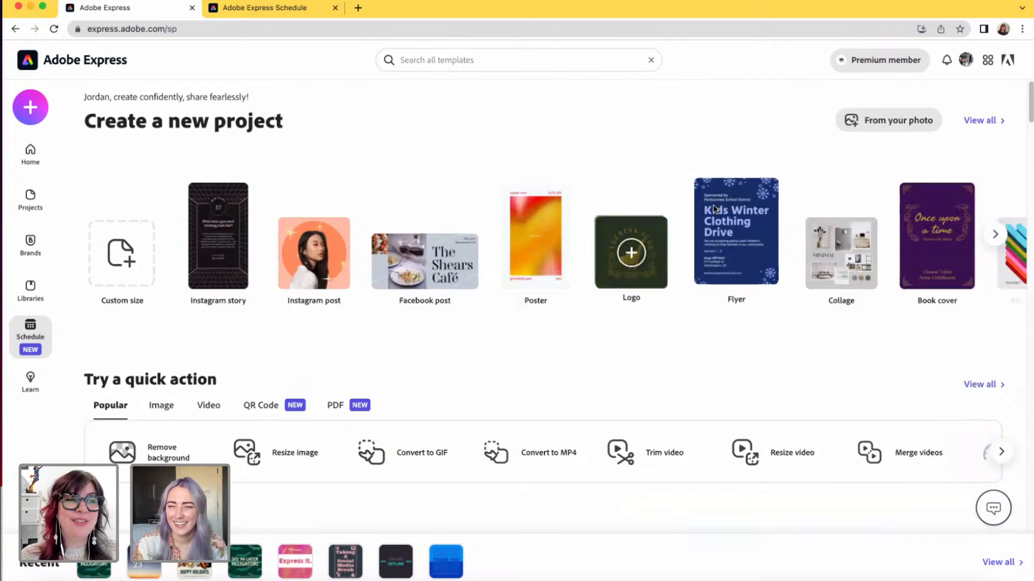
pyautogui.click(472, 59)
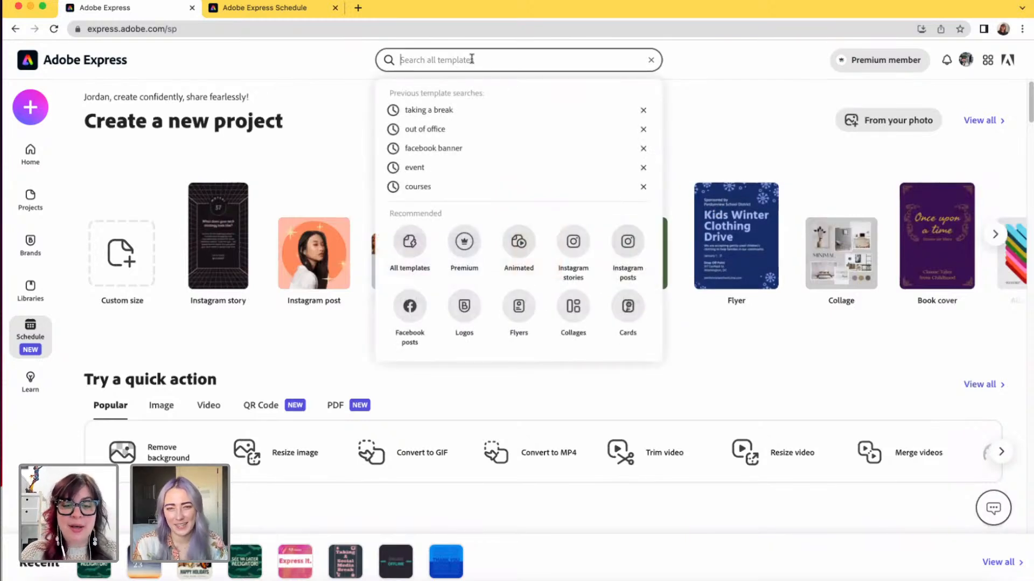
pyautogui.write('out of offi')
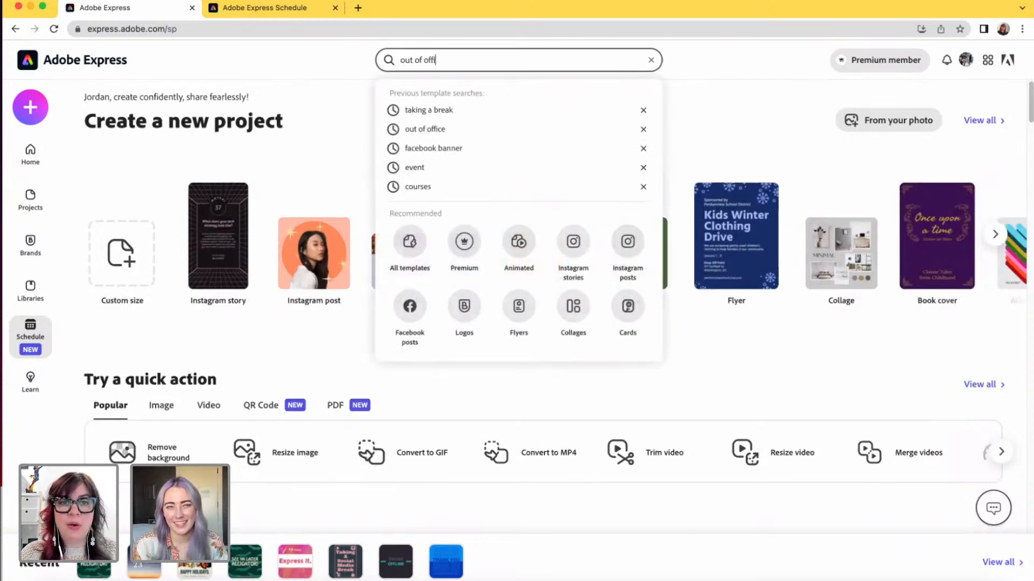
pyautogui.write('ce')
pyautogui.press('Return')
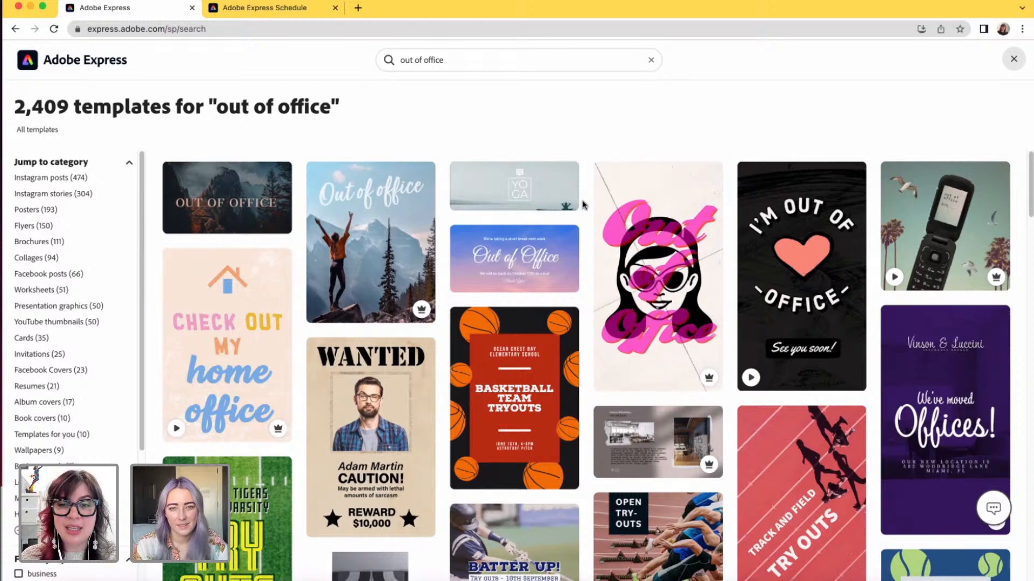
pyautogui.scroll(-2, 583, 205)
pyautogui.scroll(1, 583, 205)
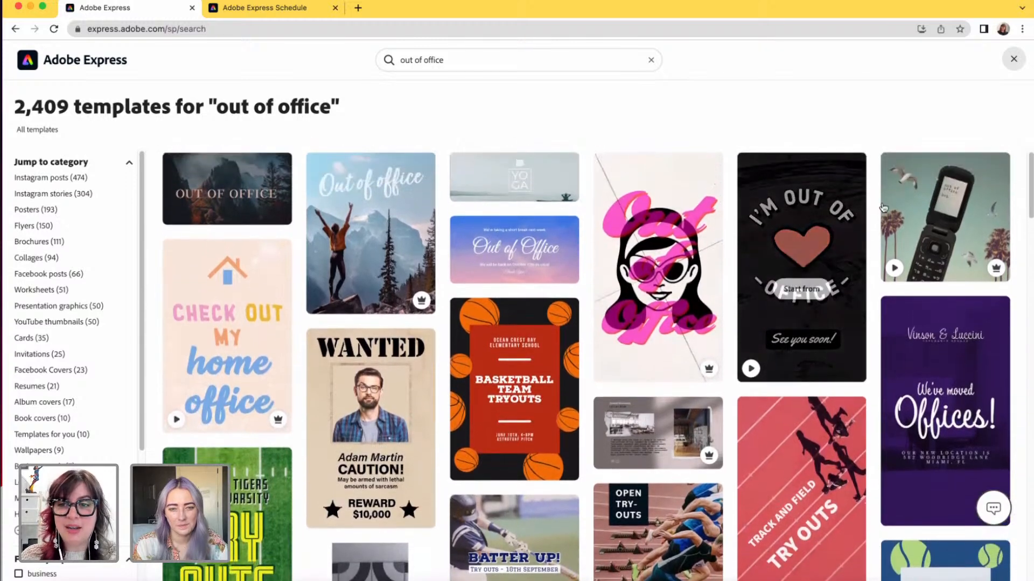
pyautogui.click(958, 200)
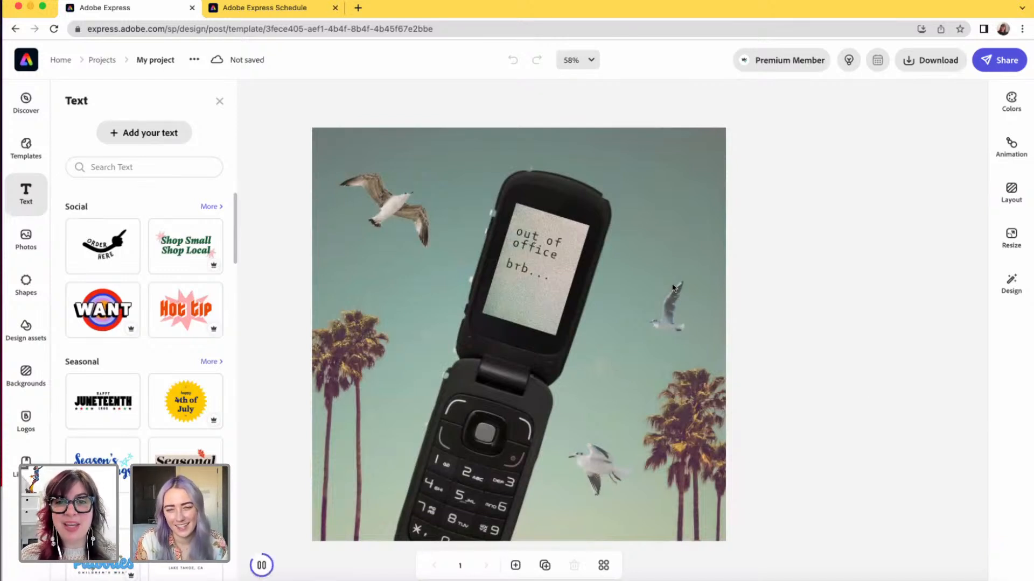
# Step: Examine how the template is layered by expanding its layer stack and selecting the phone group and the background
pyautogui.click(680, 248)
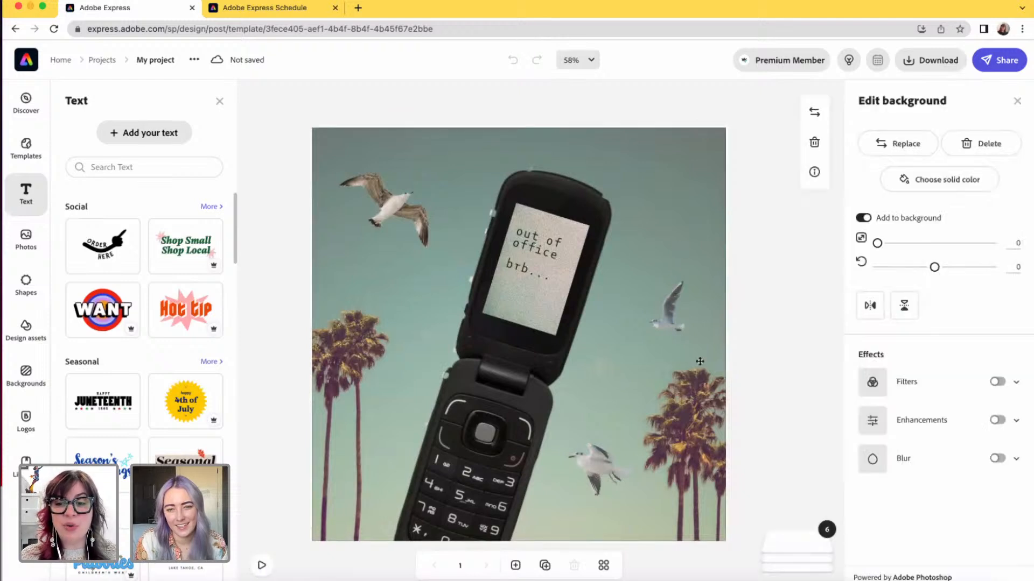
pyautogui.click(789, 539)
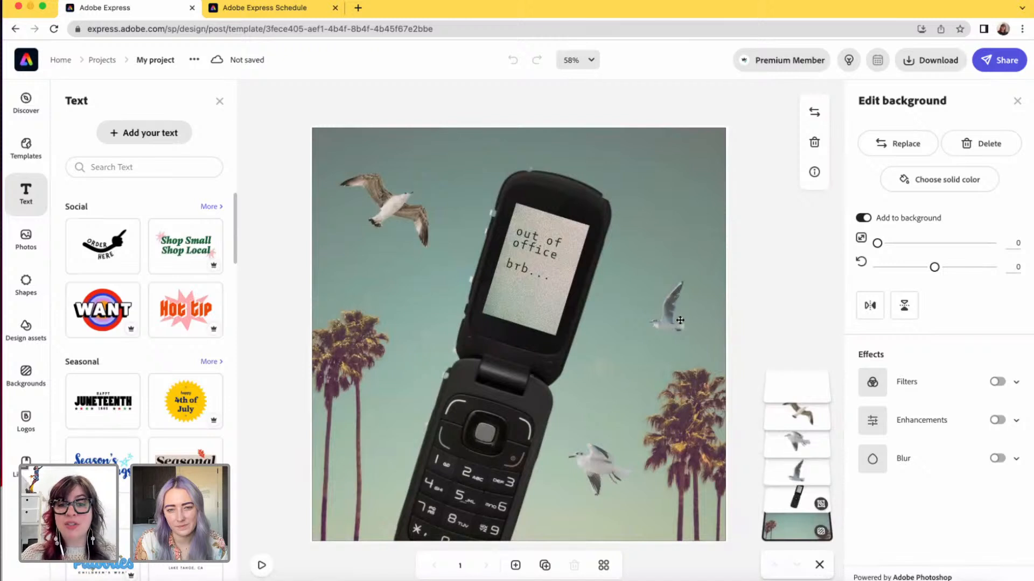
pyautogui.click(791, 502)
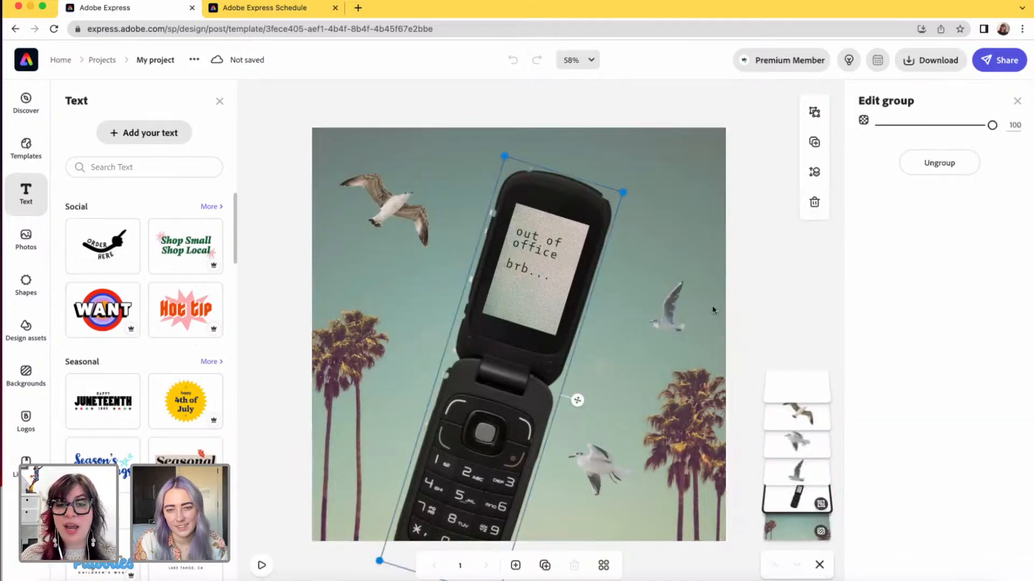
pyautogui.click(662, 294)
pyautogui.click(671, 203)
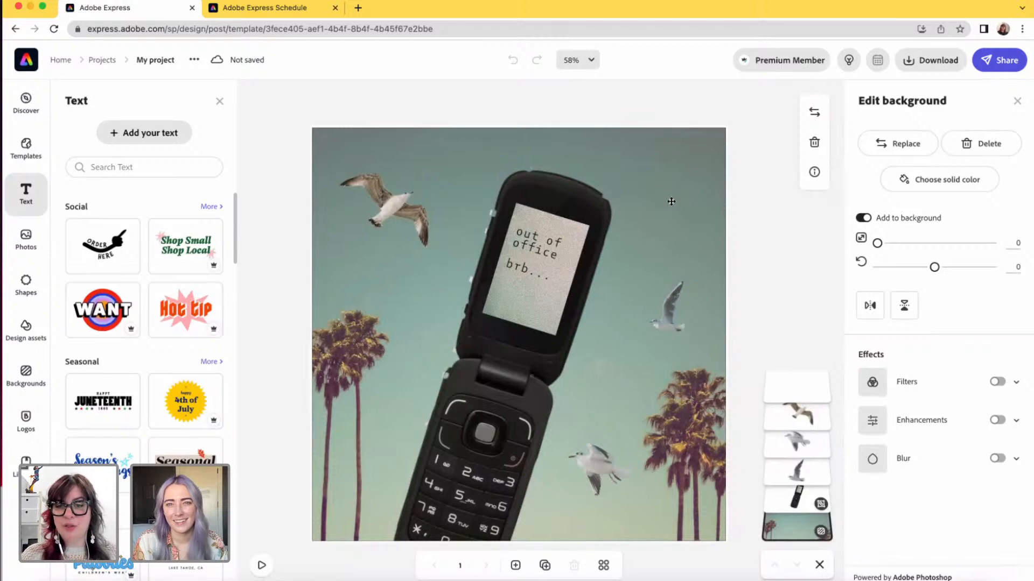
pyautogui.click(768, 239)
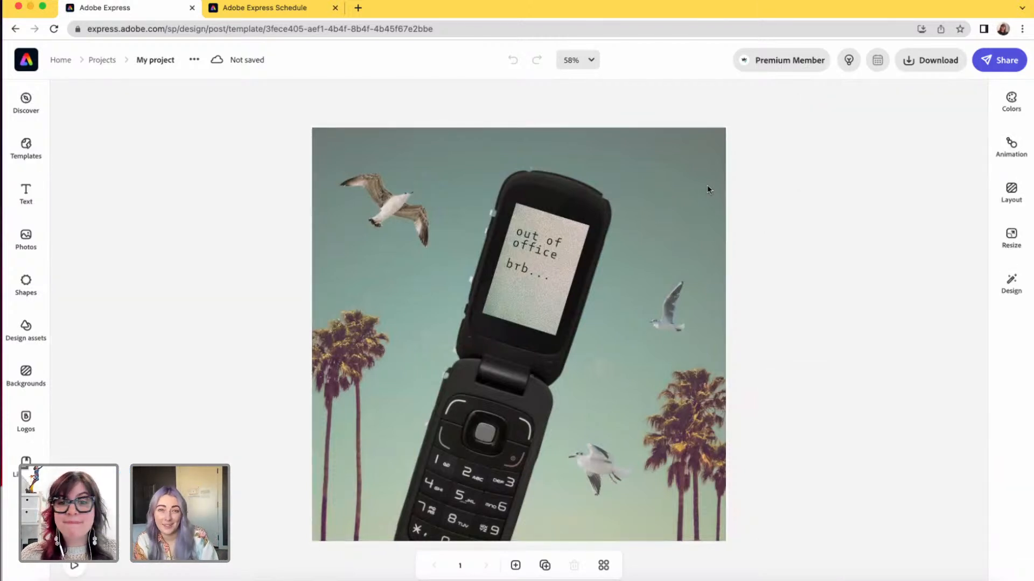
# Step: Start replacing the palm-tree background image and search the stock photos for "Retro"
pyautogui.click(708, 190)
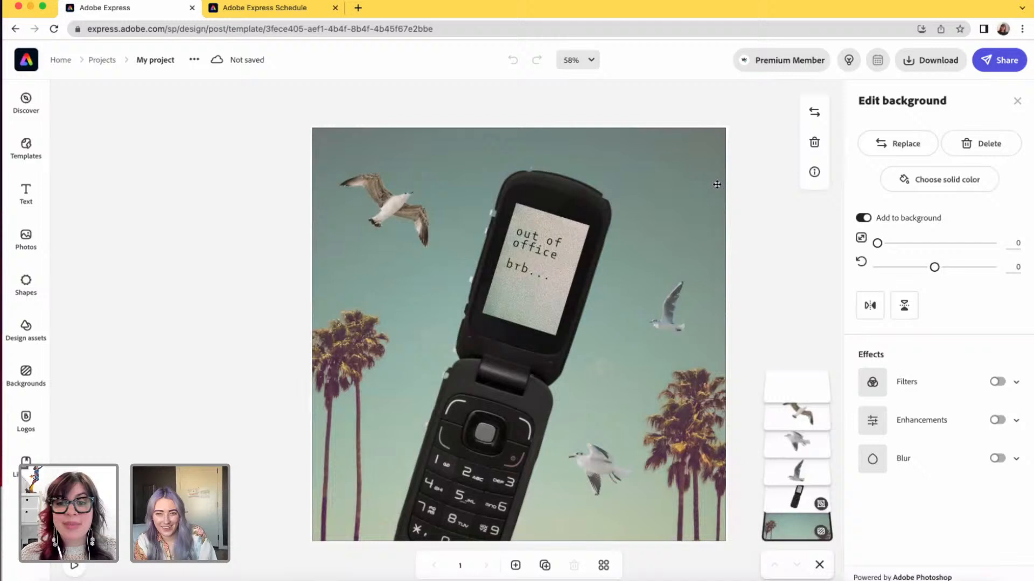
pyautogui.click(886, 146)
pyautogui.click(110, 167)
pyautogui.write('Retro')
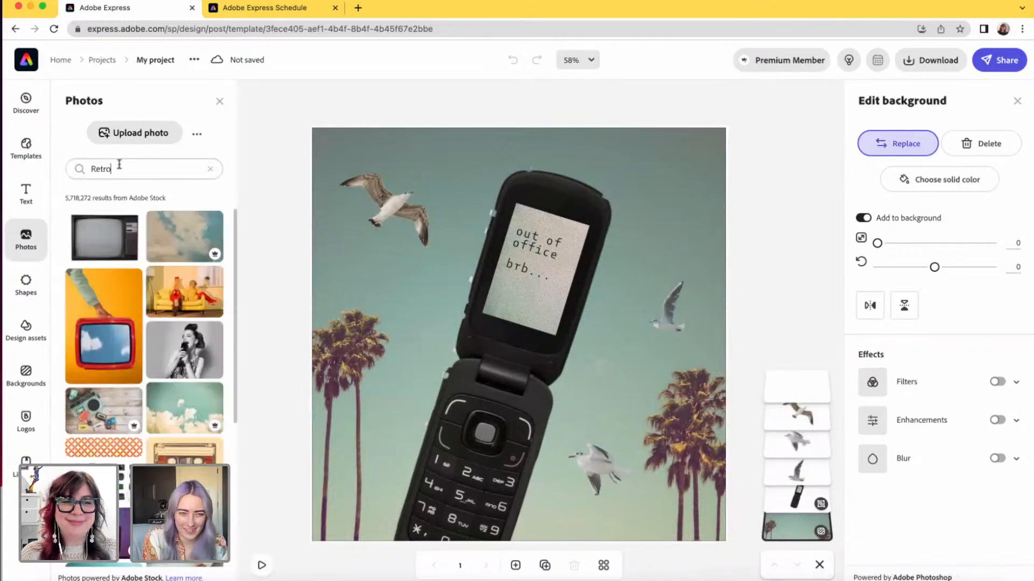
# Step: Search the stock photos for "snow" and replace the background with the grey falling-snow photo
pyautogui.doubleClick(130, 164)
pyautogui.write('snow')
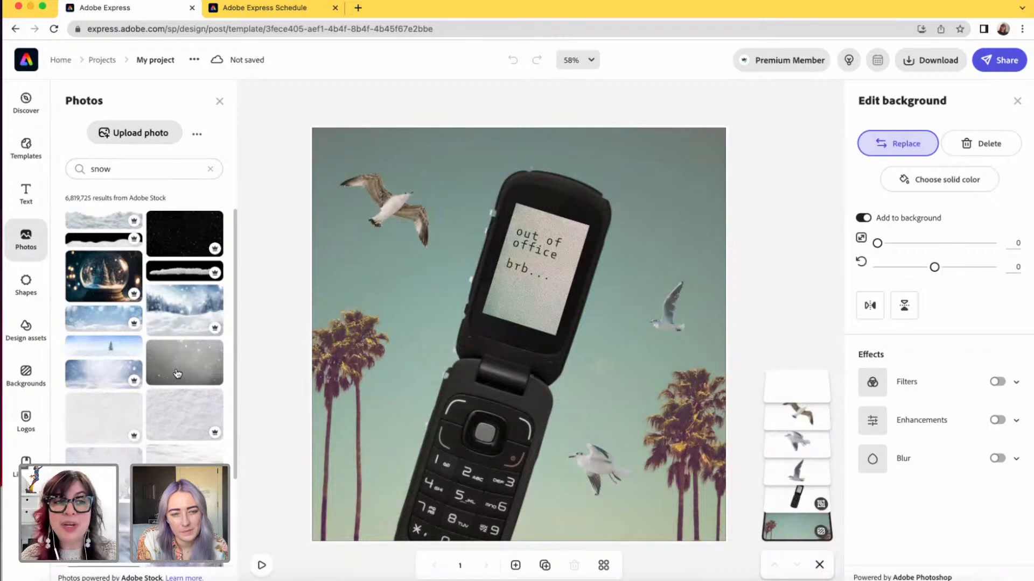
pyautogui.scroll(-3, 177, 374)
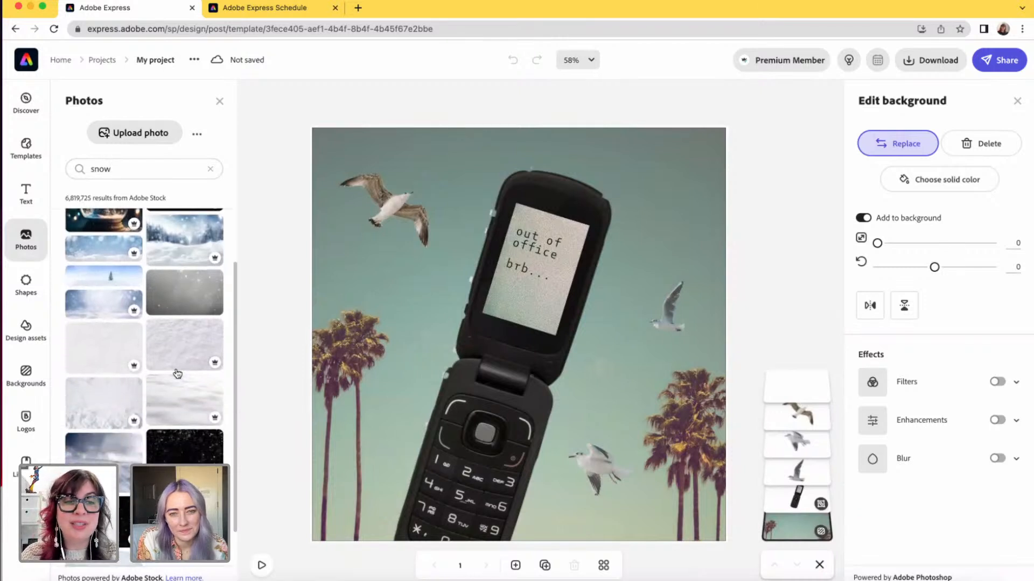
pyautogui.click(178, 279)
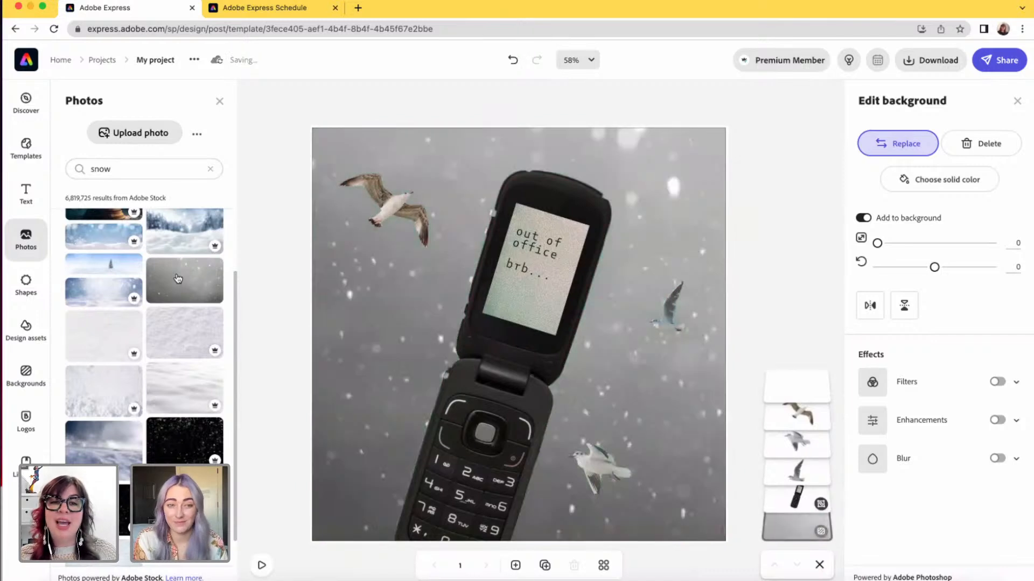
# Step: Delete the brown seagull beside the top of the phone and select another seagull
pyautogui.click(789, 416)
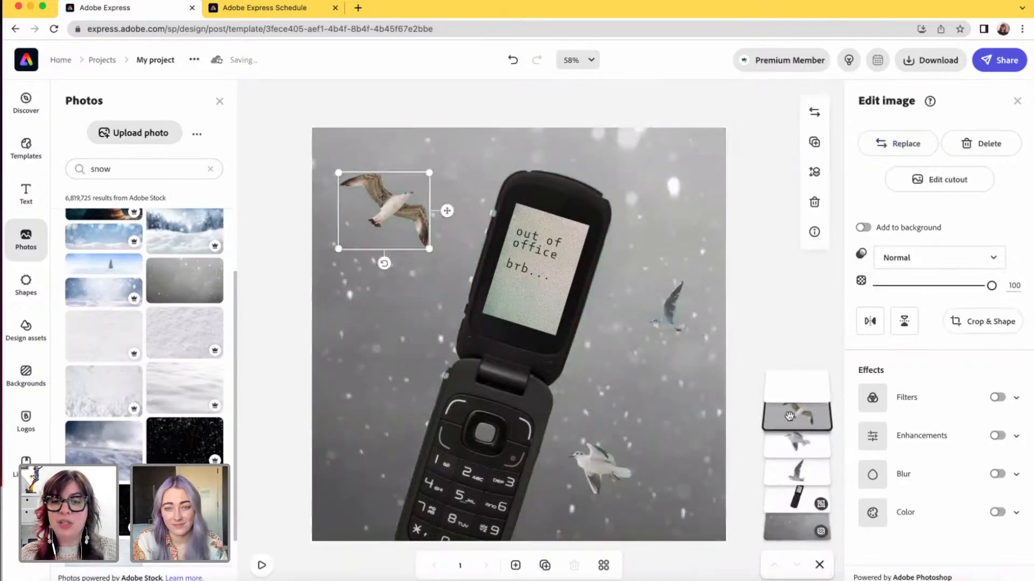
pyautogui.press('Delete')
pyautogui.click(676, 329)
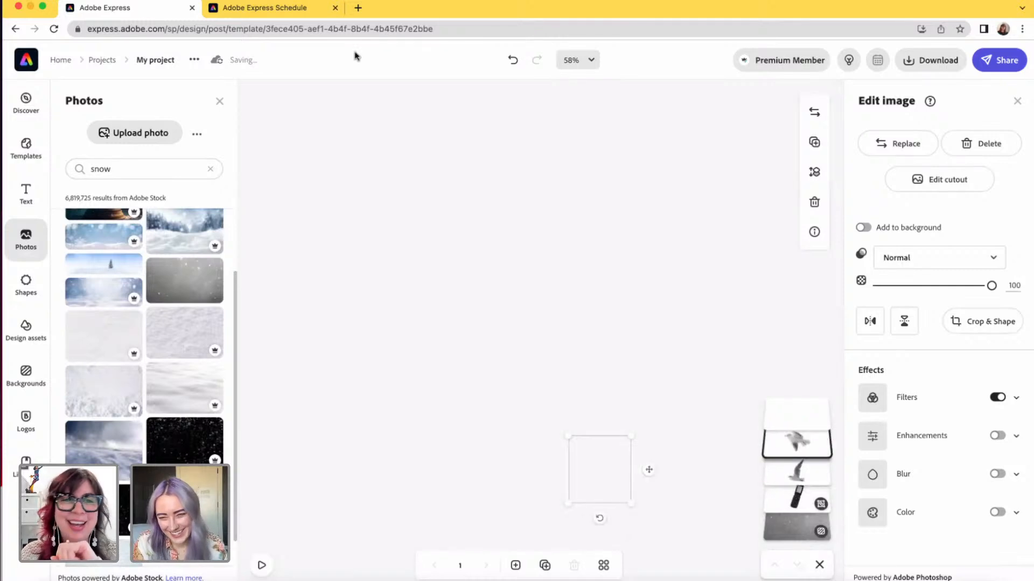
# Step: Reload the editor page and leave the flip-phone template without saving the project
pyautogui.click(54, 28)
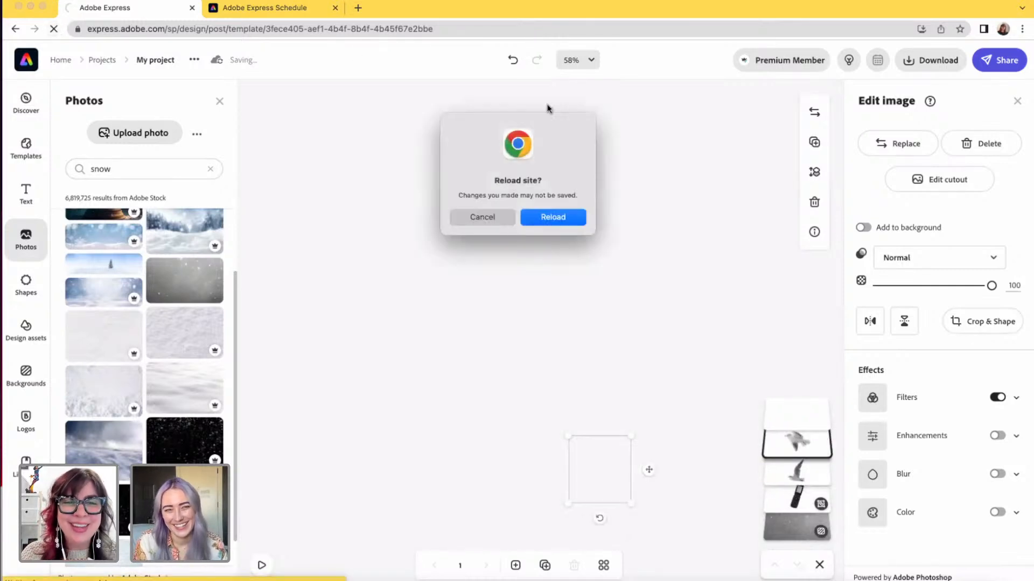
pyautogui.click(554, 218)
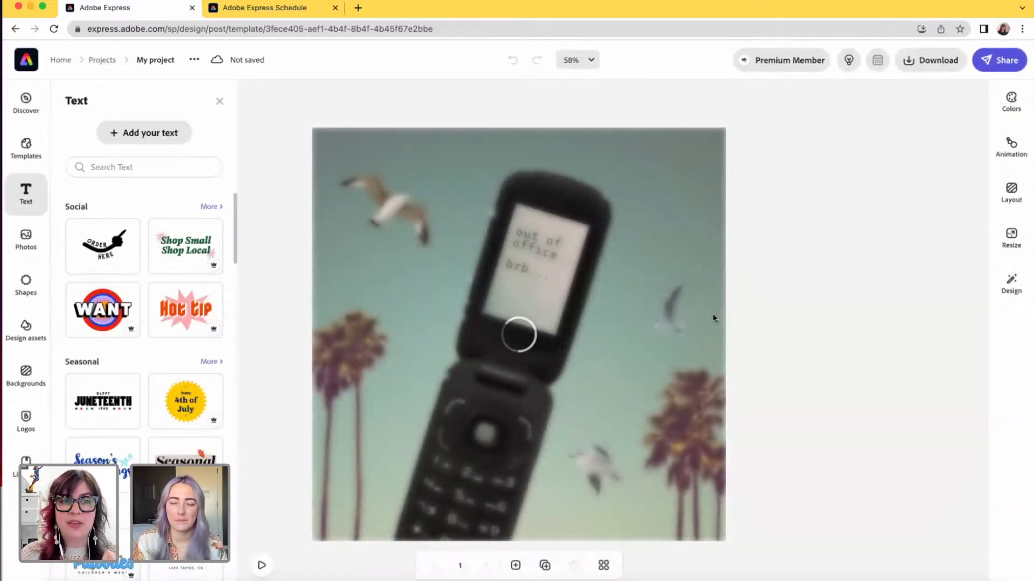
pyautogui.click(687, 181)
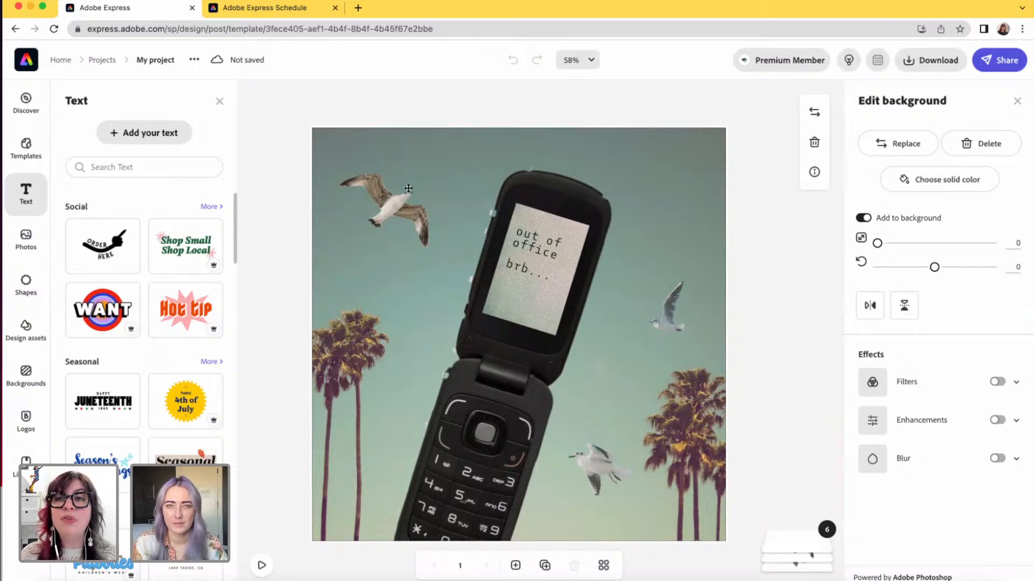
pyautogui.click(14, 30)
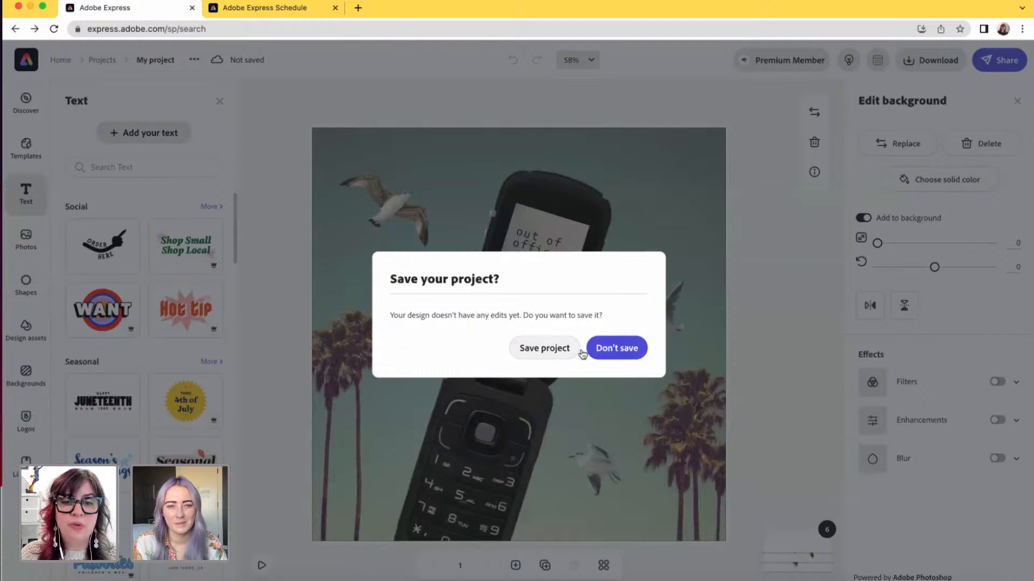
pyautogui.click(611, 349)
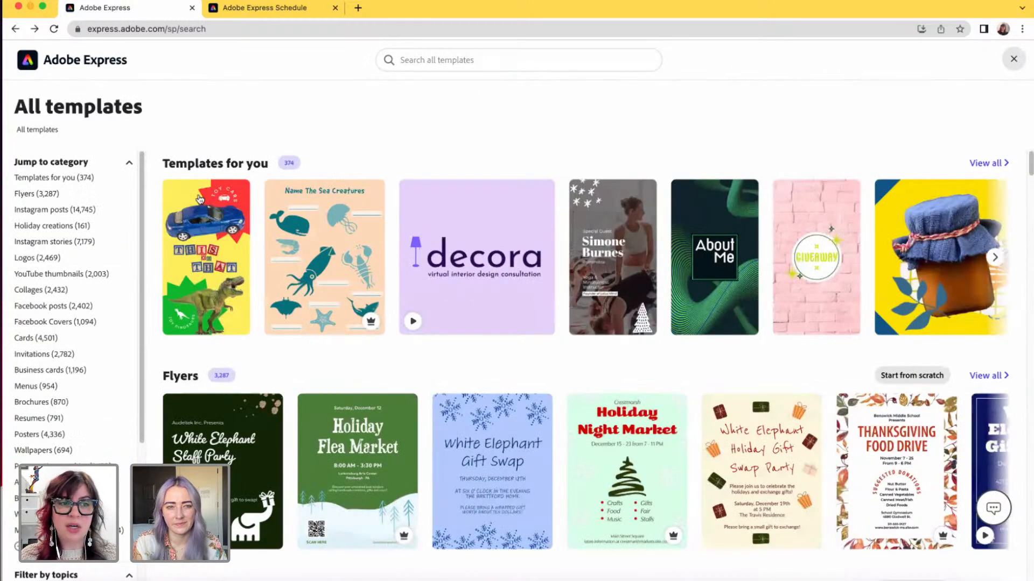
# Step: Search all templates for "taking a break" and open the forest waterfall template with the "Reminder" pop-up
pyautogui.click(440, 64)
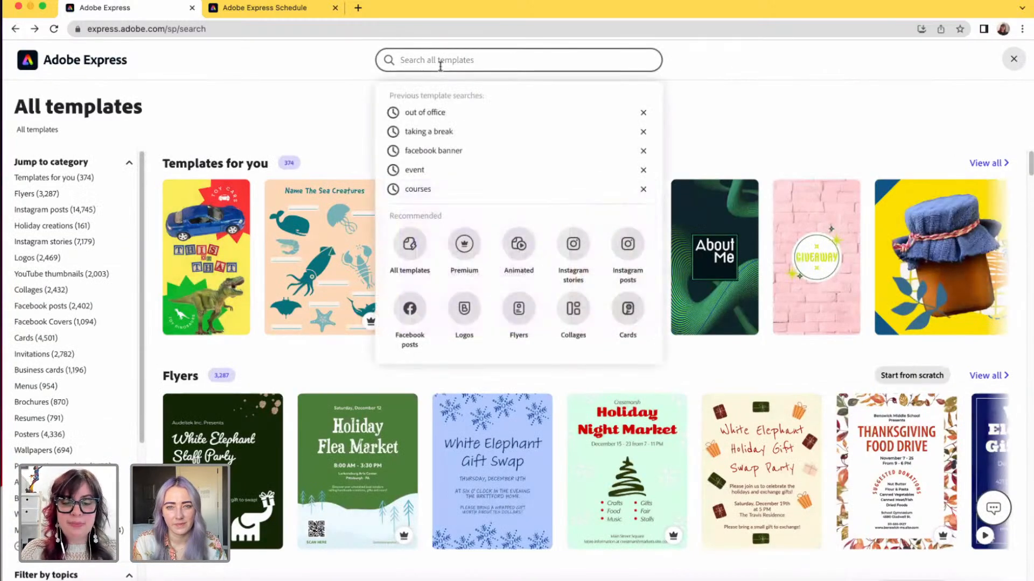
pyautogui.write('taking a break')
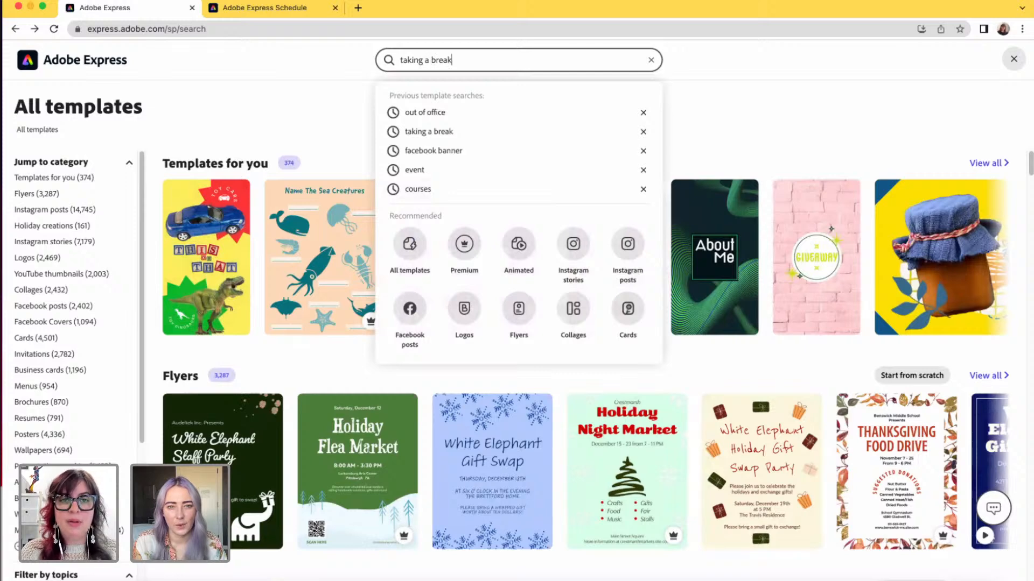
pyautogui.press('Return')
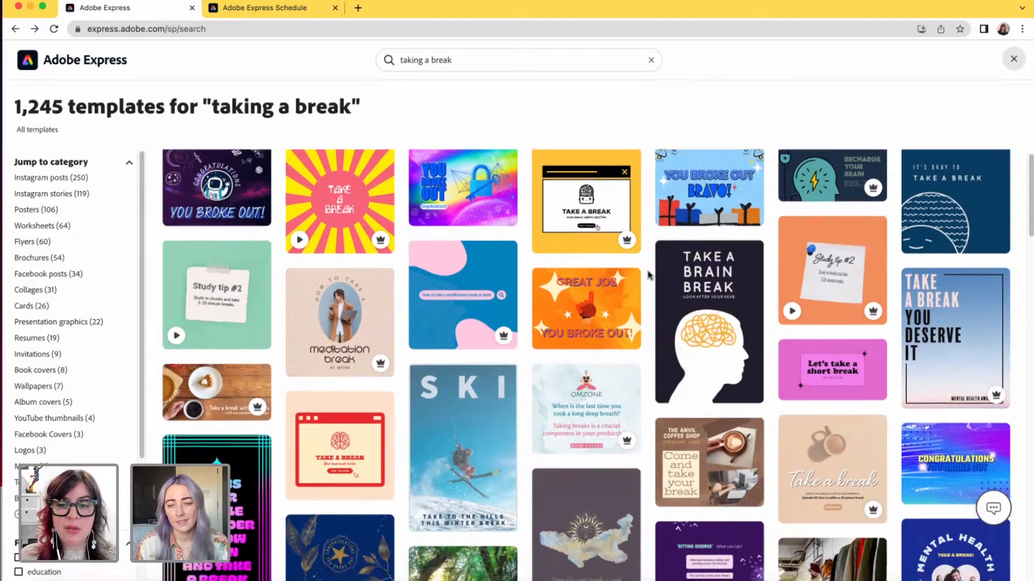
pyautogui.scroll(-3, 647, 275)
pyautogui.scroll(-3, 648, 275)
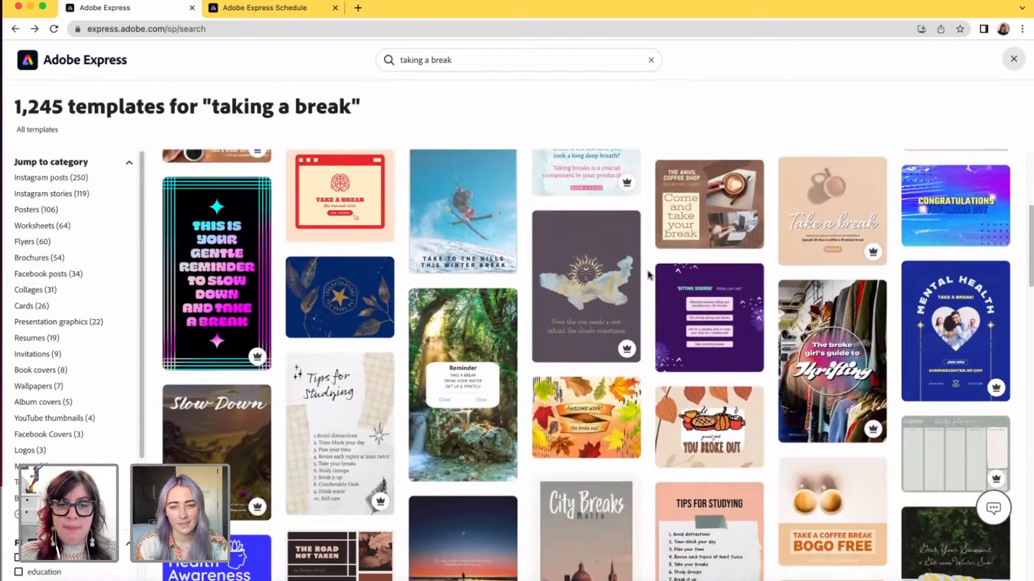
pyautogui.click(466, 341)
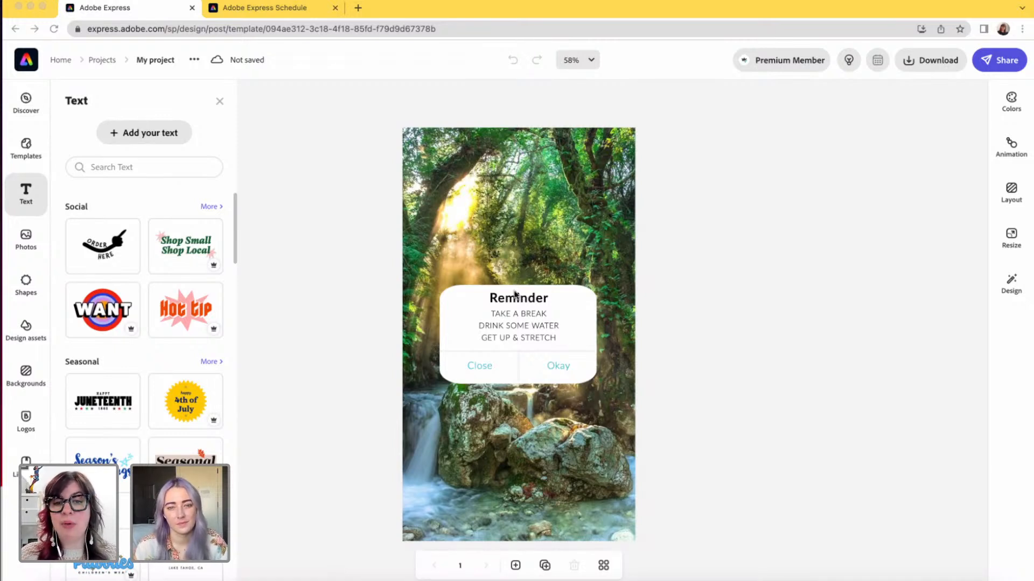
# Step: Inspect the "Reminder" pop-up group and leave the forest template without saving the project
pyautogui.click(536, 328)
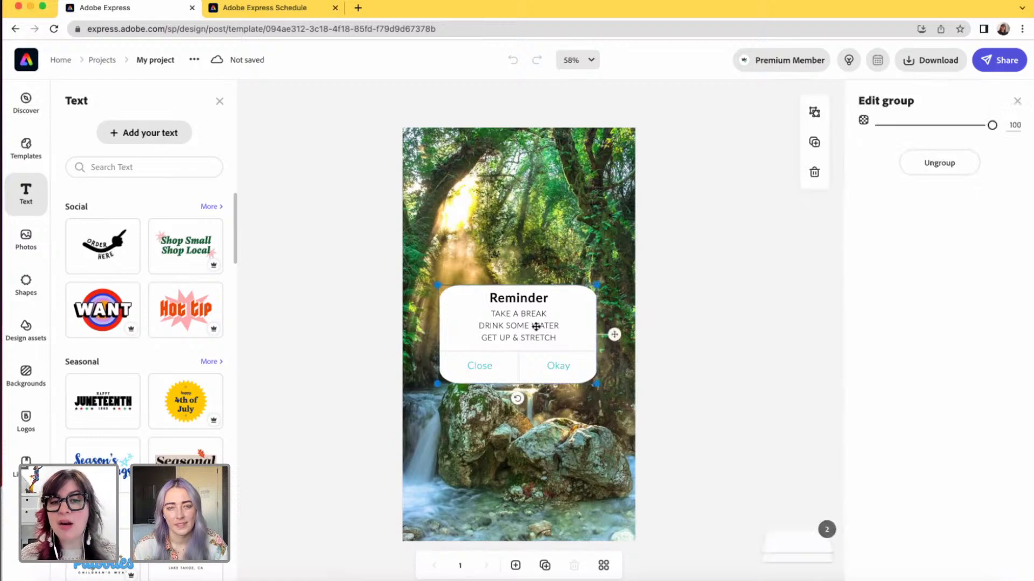
pyautogui.click(701, 321)
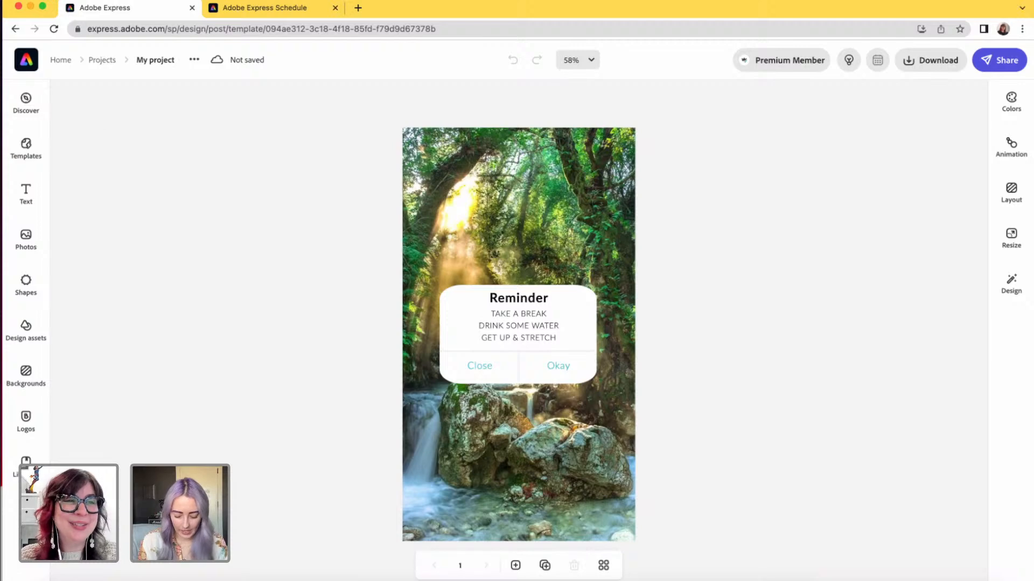
pyautogui.click(13, 30)
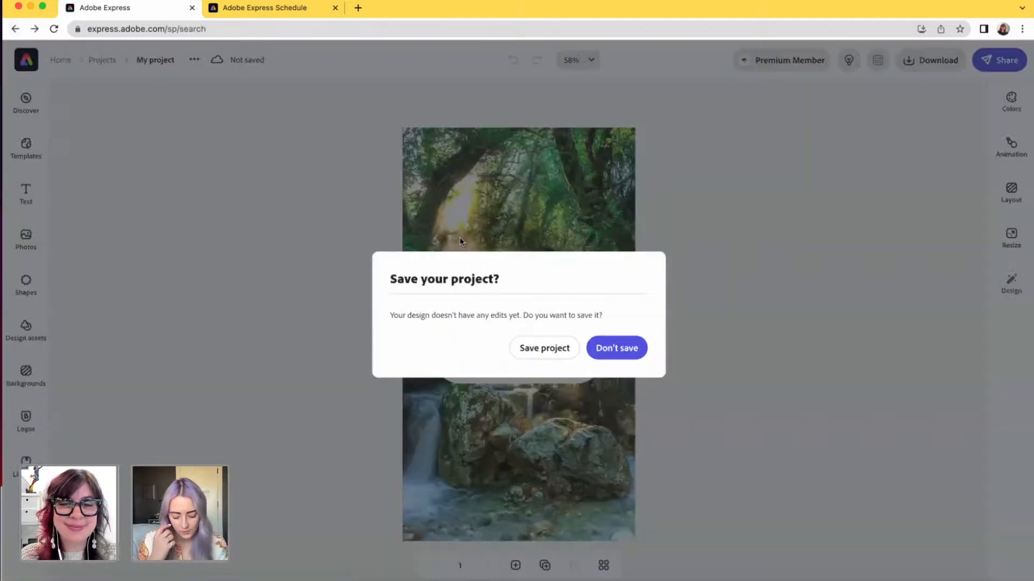
pyautogui.click(634, 350)
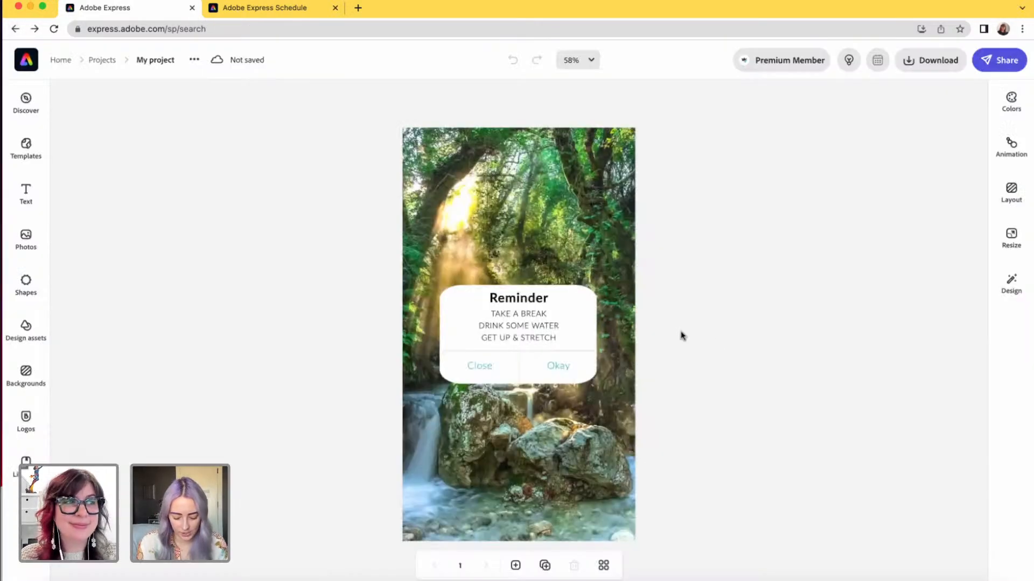
# Step: Replace the template search term with "reminder" and run the search
pyautogui.click(457, 58)
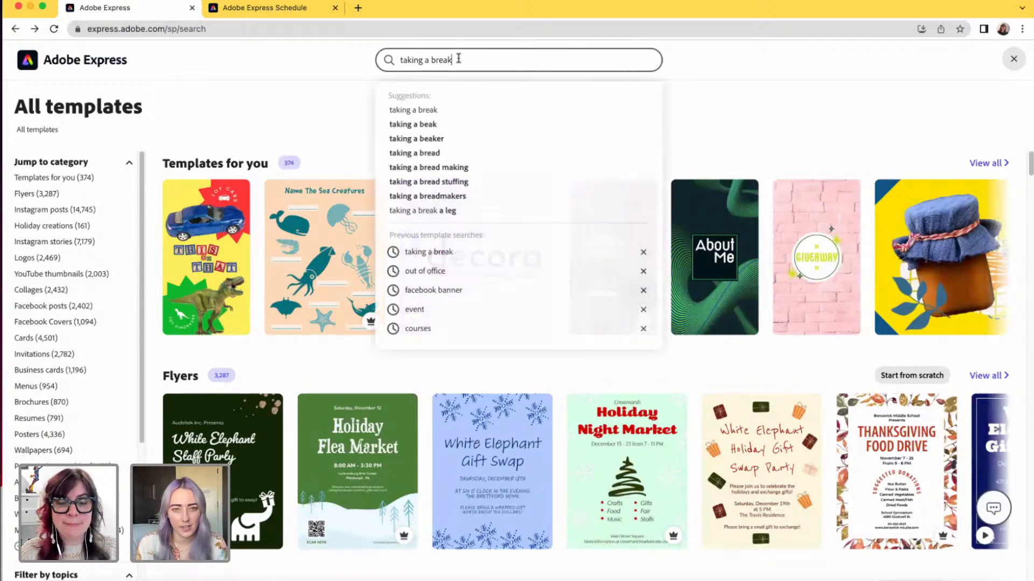
pyautogui.tripleClick(459, 58)
pyautogui.write('reminder')
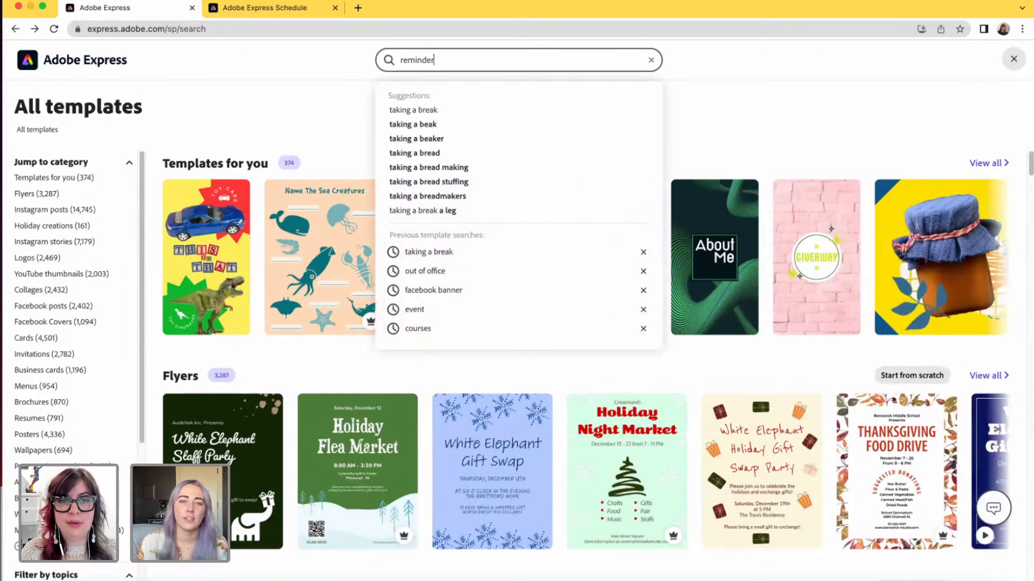
pyautogui.press('Return')
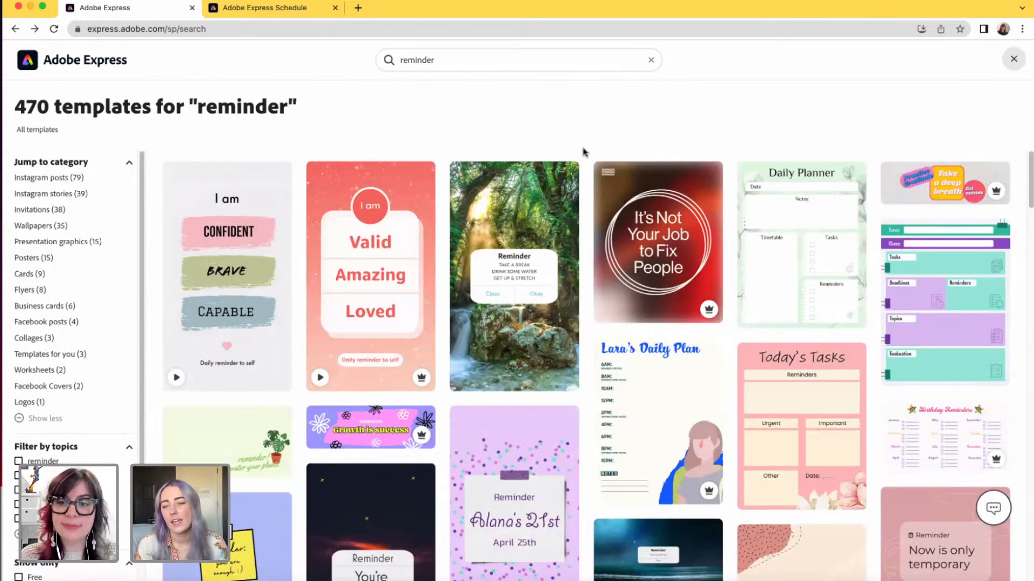
# Step: Browse the "reminder" template results for designs with pop-up style messages that suit an out-of-office post
pyautogui.scroll(-3, 584, 212)
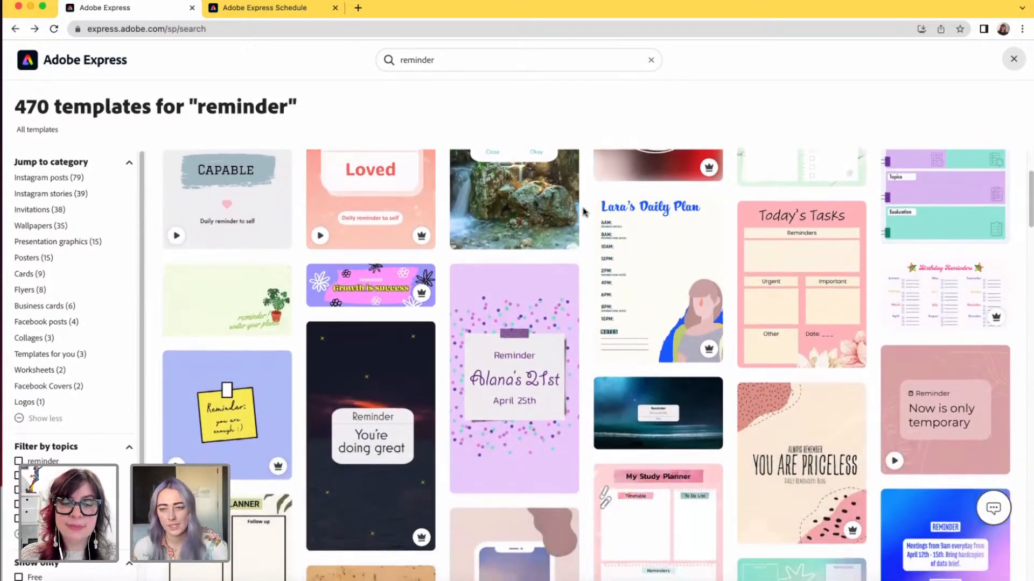
pyautogui.scroll(-3, 583, 211)
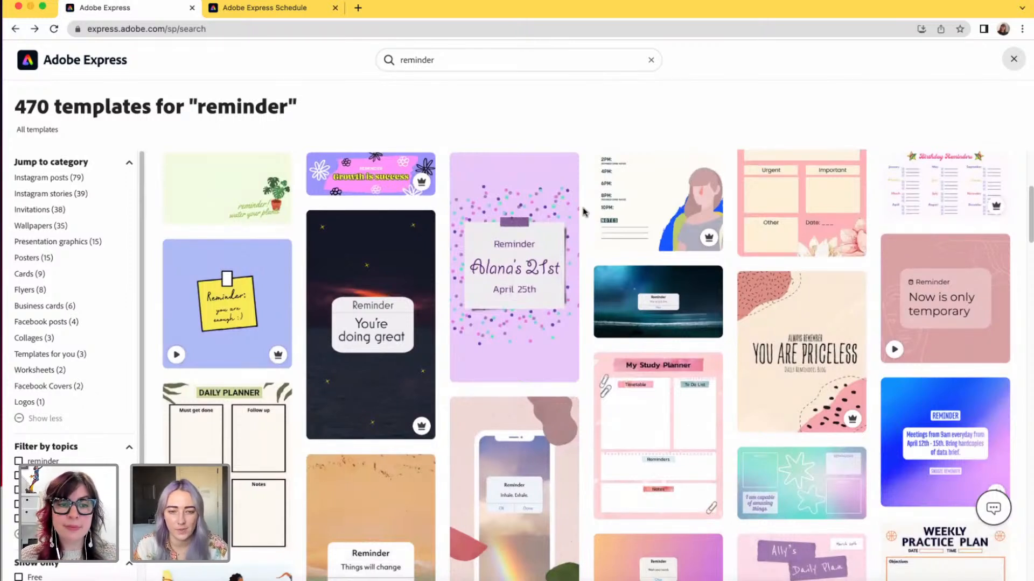
pyautogui.scroll(-5, 583, 212)
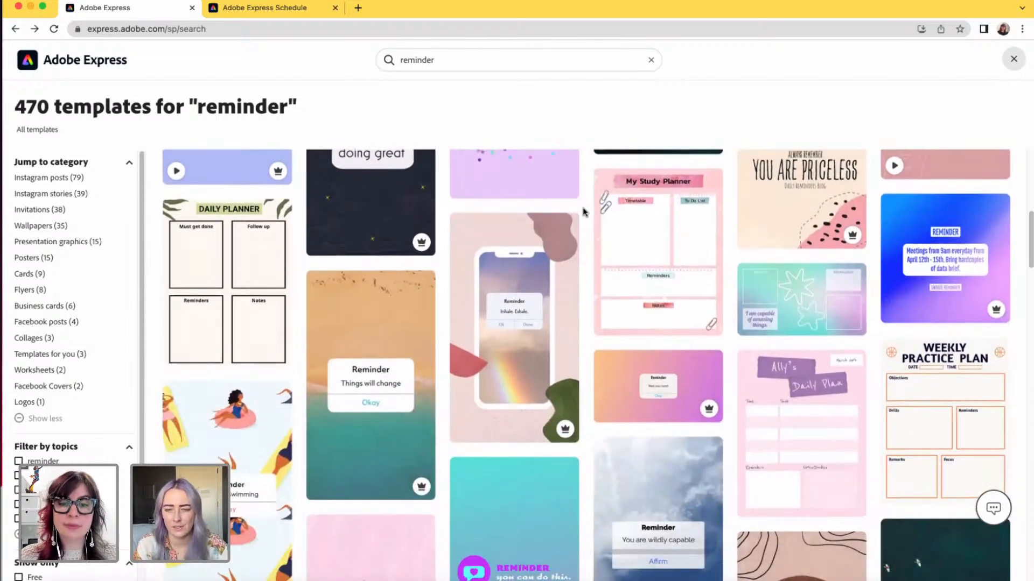
pyautogui.scroll(-5, 583, 211)
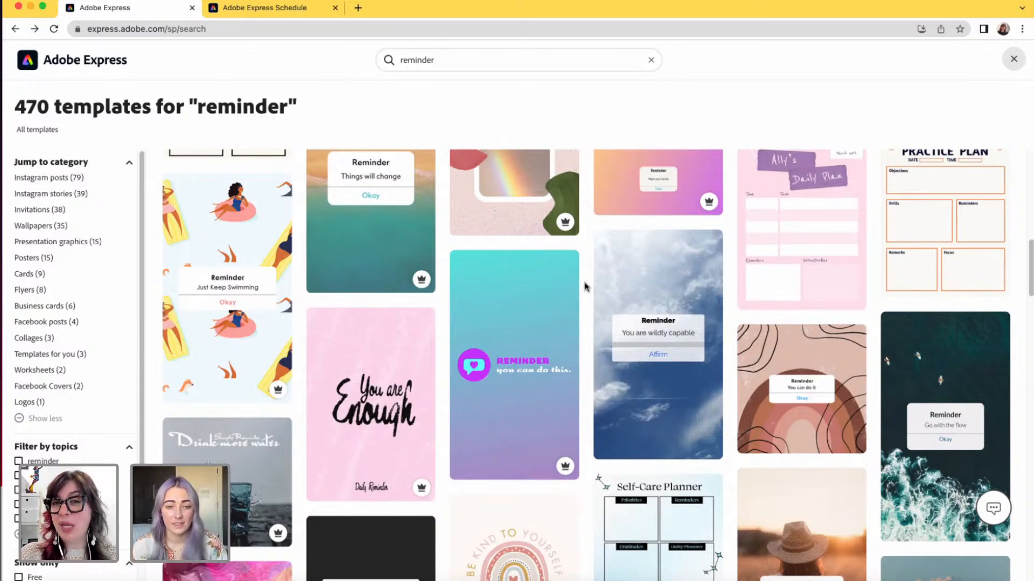
pyautogui.scroll(-5, 586, 287)
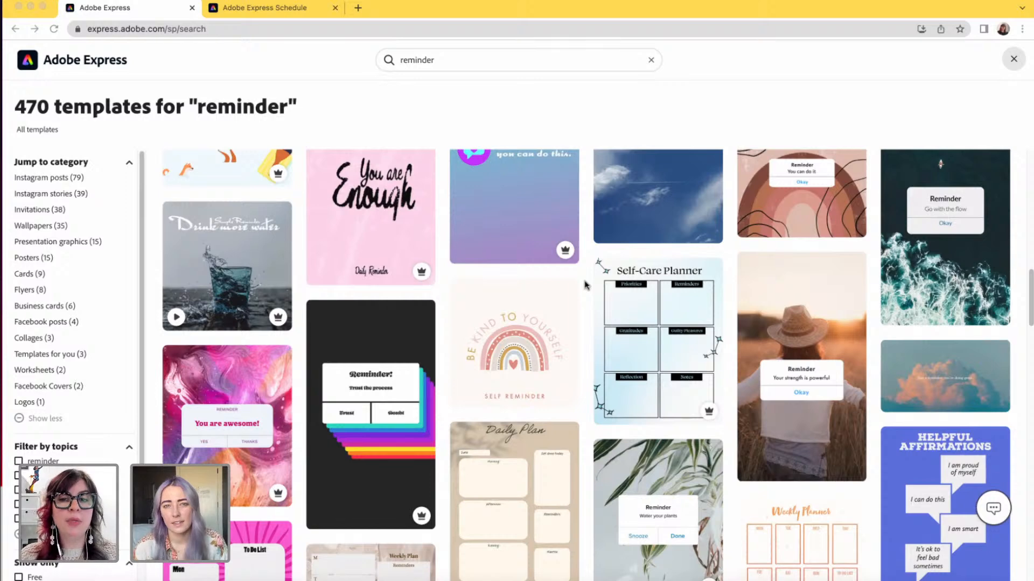
pyautogui.scroll(-2, 586, 285)
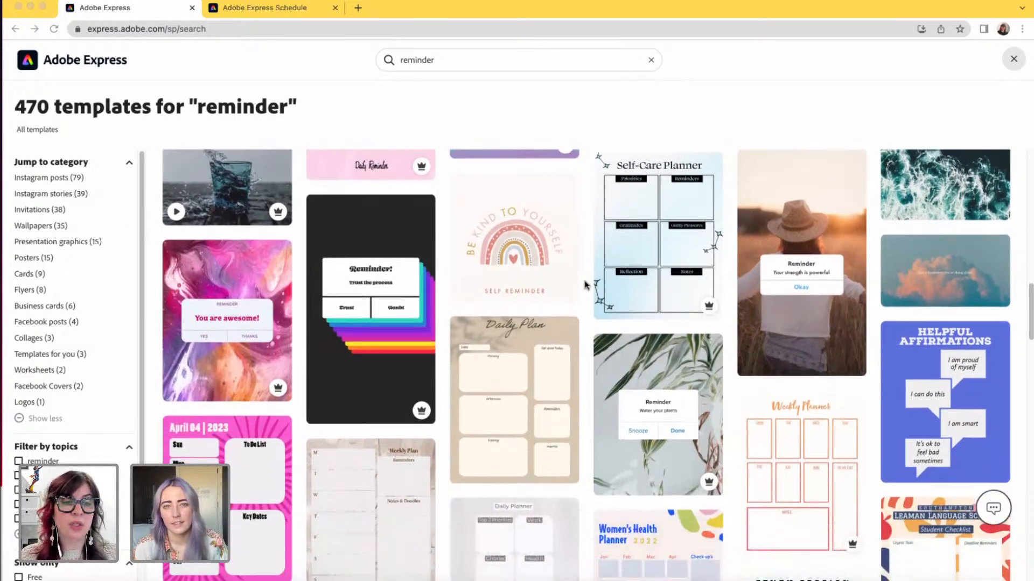
pyautogui.scroll(-2, 586, 285)
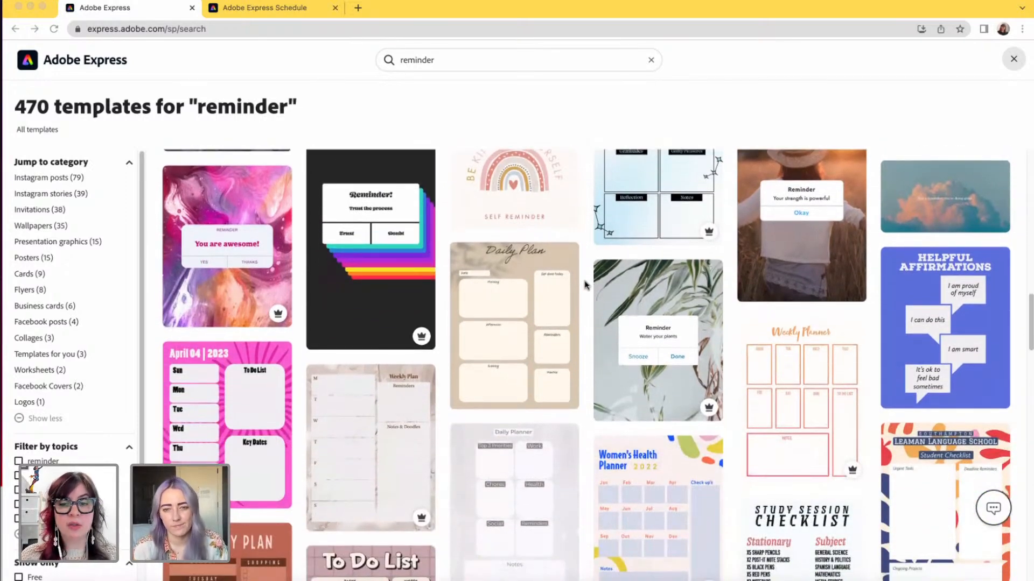
pyautogui.scroll(-6, 586, 286)
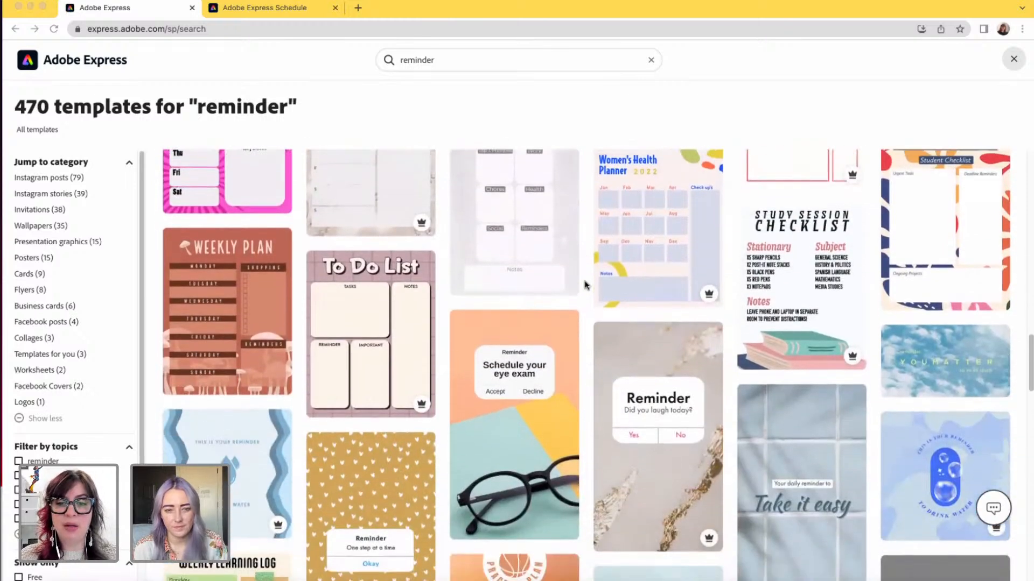
pyautogui.scroll(-5, 586, 285)
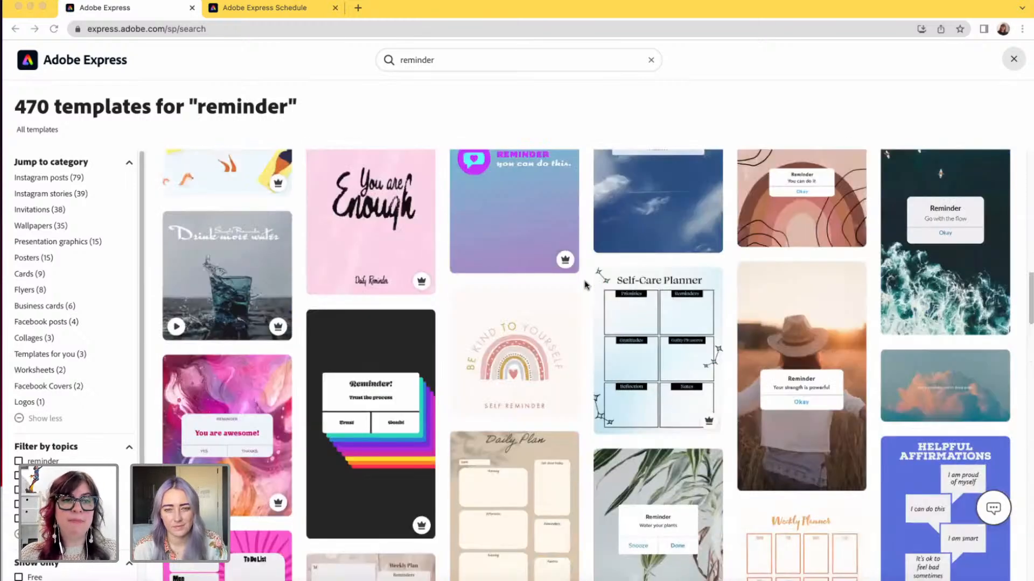
pyautogui.scroll(10, 585, 285)
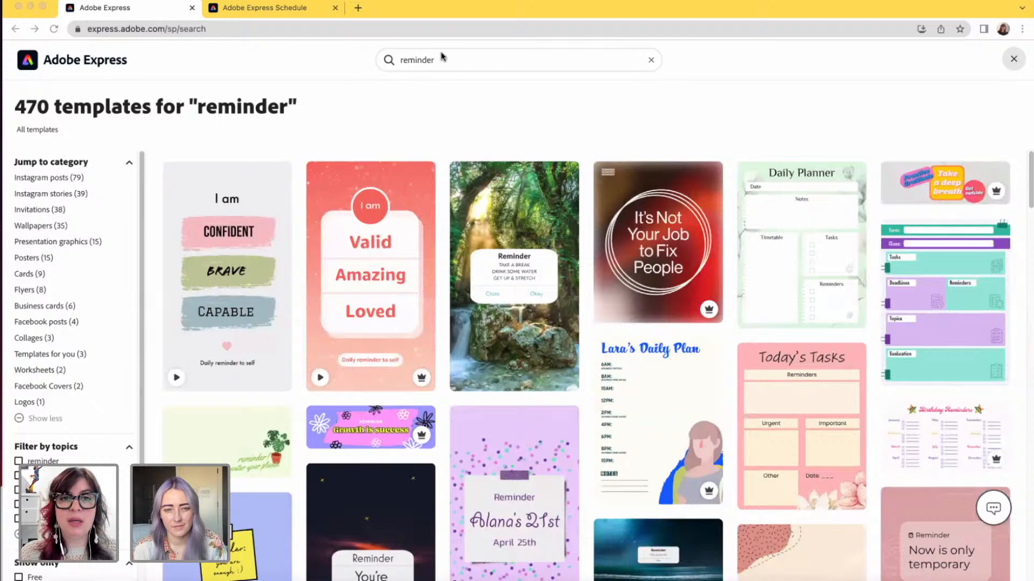
# Step: Search all templates for "office closed" in place of the "reminder" search
pyautogui.click(461, 61)
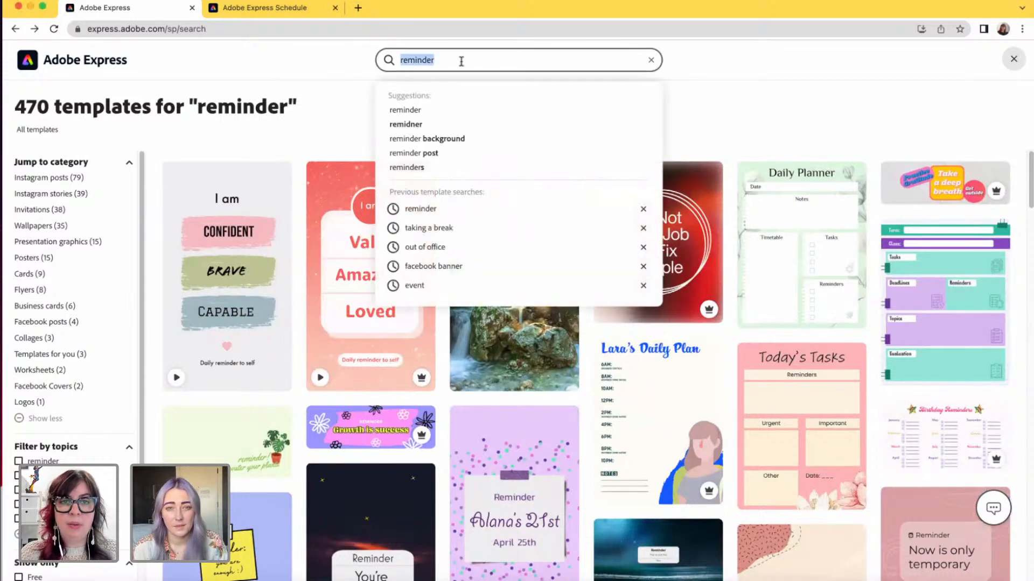
pyautogui.write('office closed')
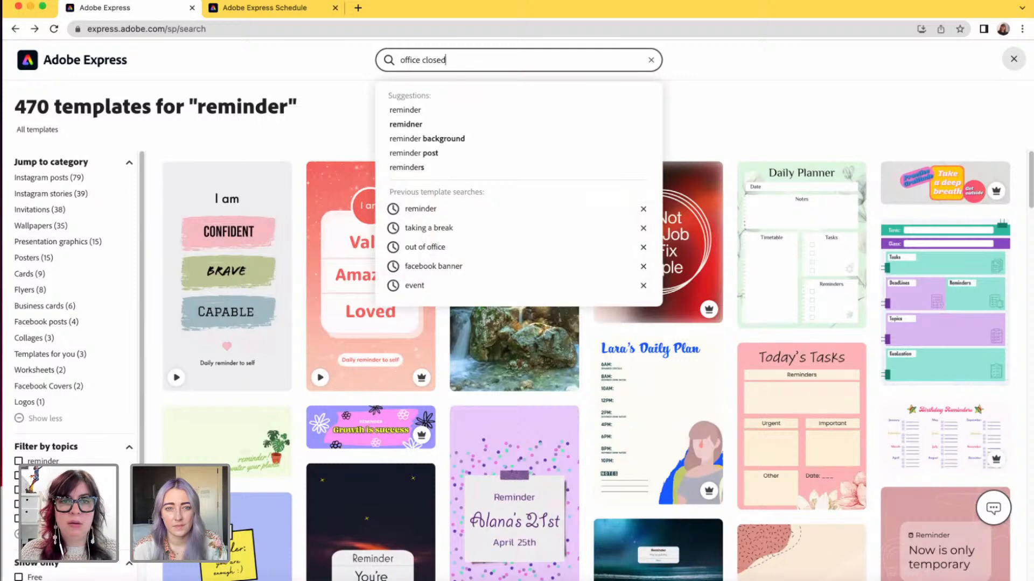
pyautogui.press('Return')
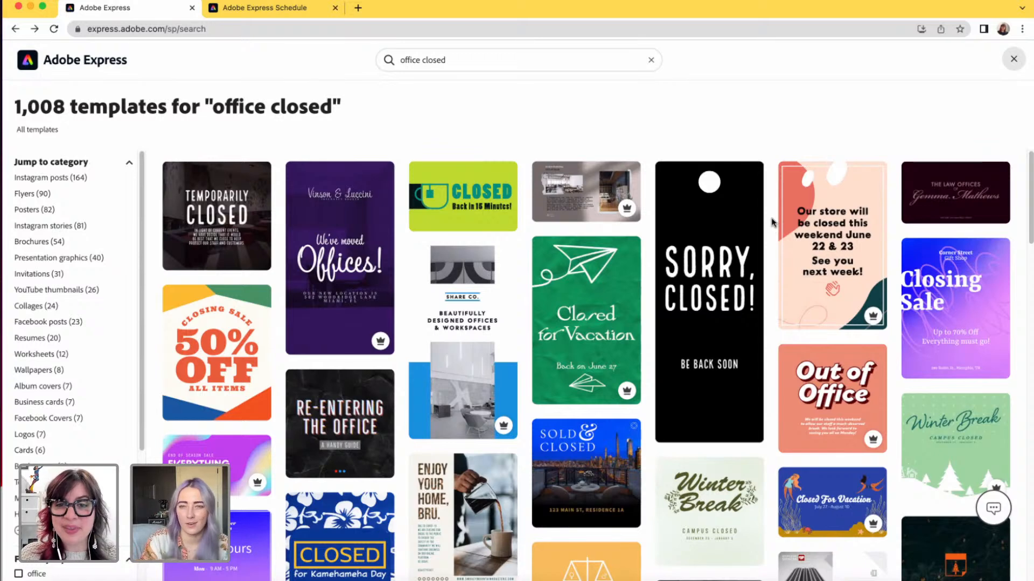
# Step: Open the coral "Out of Office" template from the results and select its background
pyautogui.scroll(-2, 773, 221)
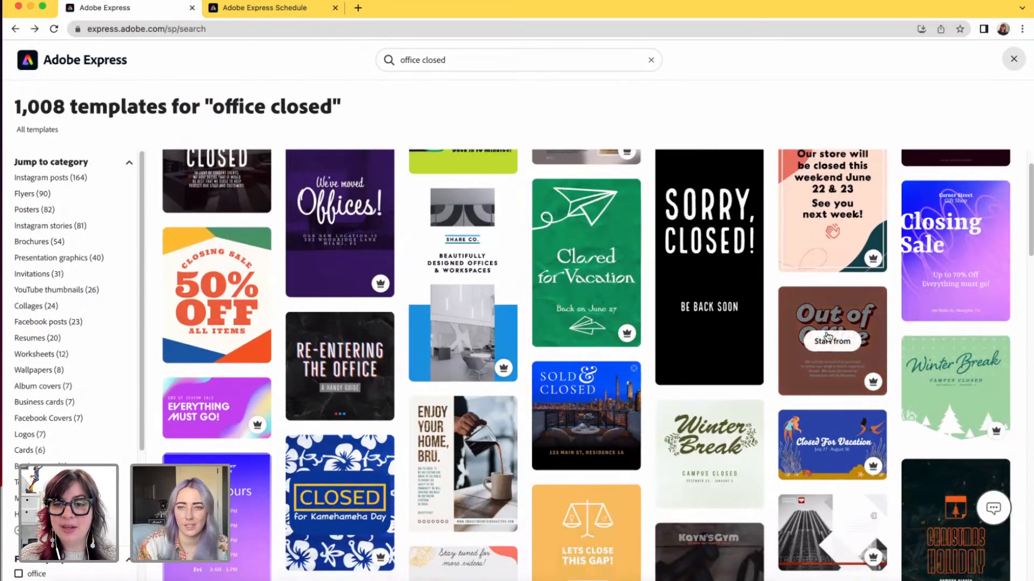
pyautogui.click(832, 341)
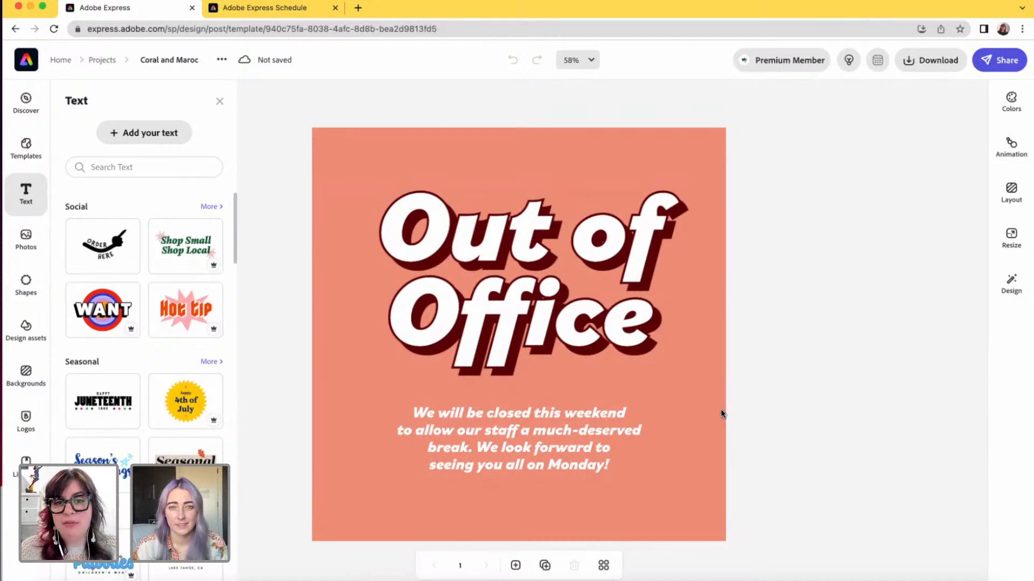
pyautogui.click(699, 404)
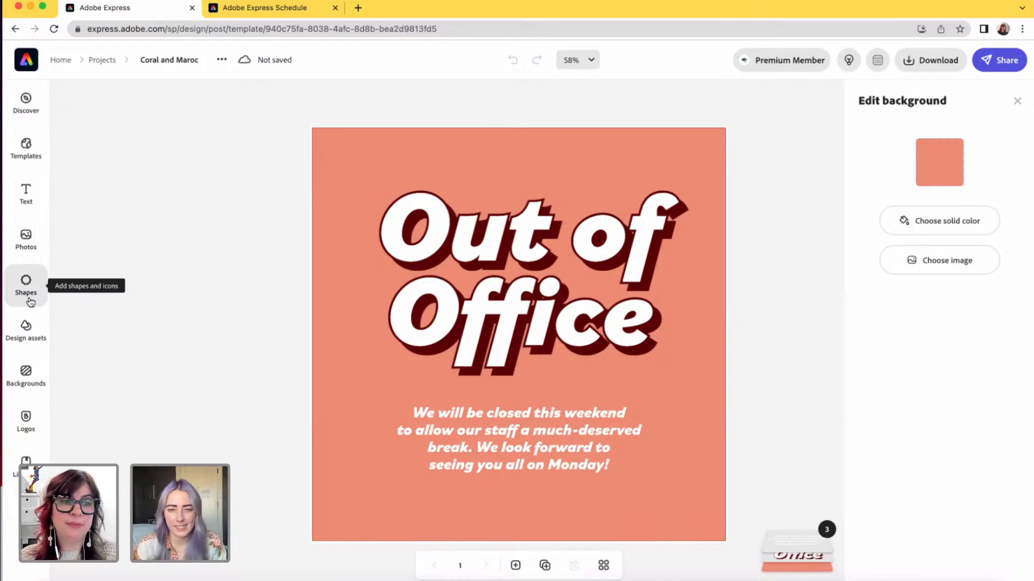
# Step: Search the design assets for "holly"
pyautogui.click(24, 338)
pyautogui.click(131, 129)
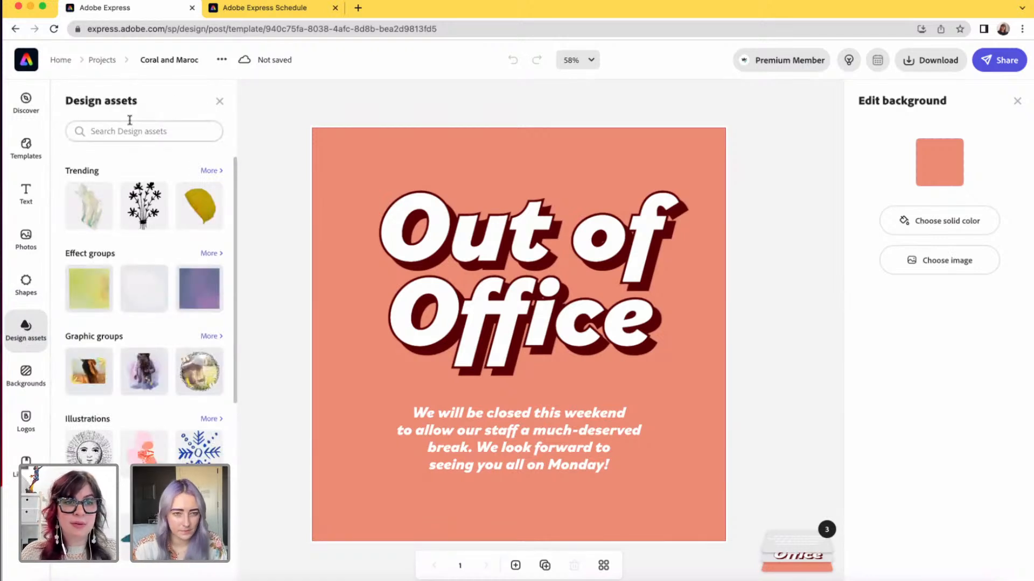
pyautogui.write('holly')
pyautogui.press('Return')
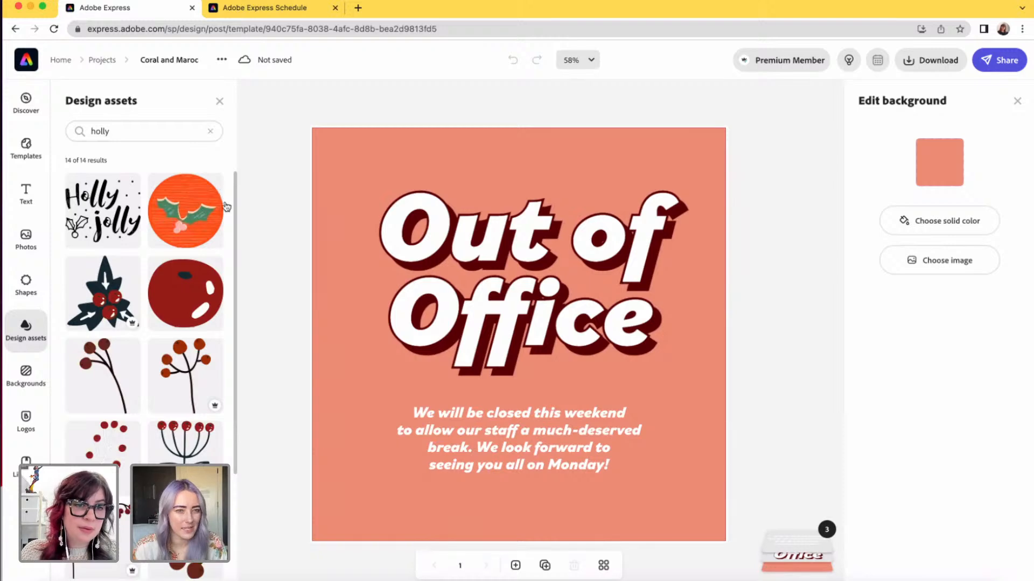
# Step: Add the dark red three-berry branch to the design, tilt it clockwise and stand it in the canvas's lower-right corner
pyautogui.scroll(-1, 162, 299)
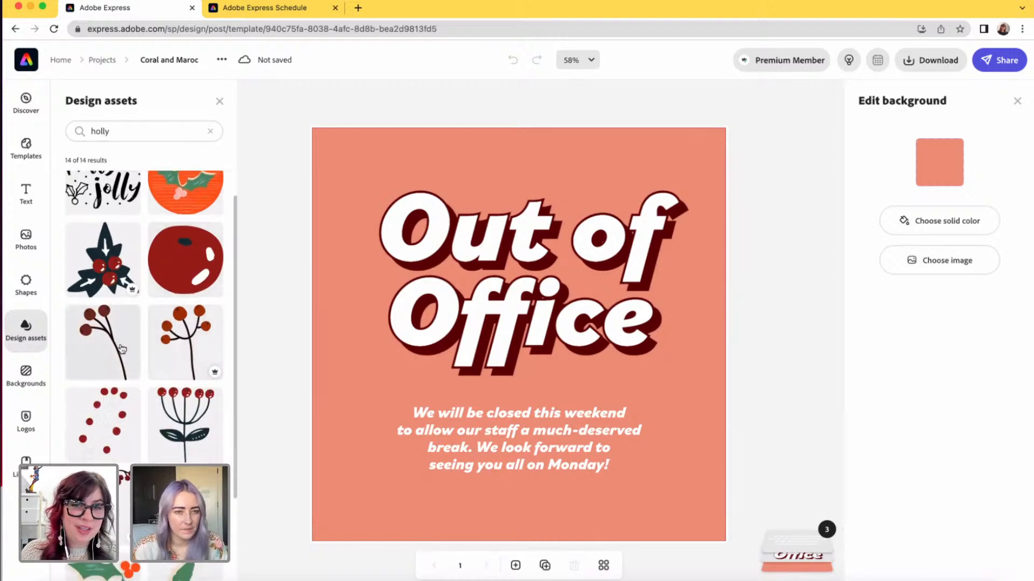
pyautogui.click(122, 348)
pyautogui.click(698, 484)
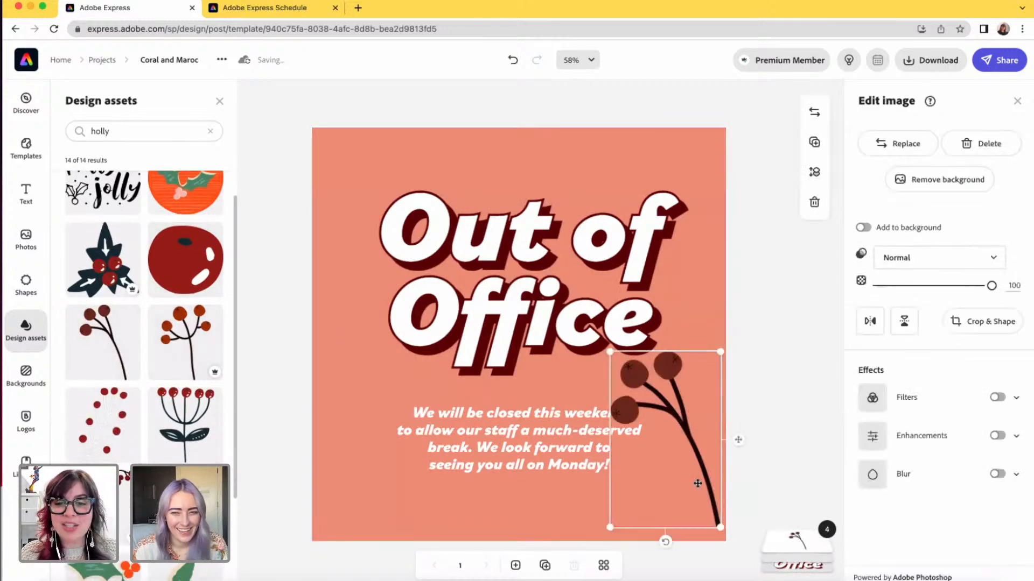
pyautogui.moveTo(665, 543); pyautogui.dragTo(623, 530)
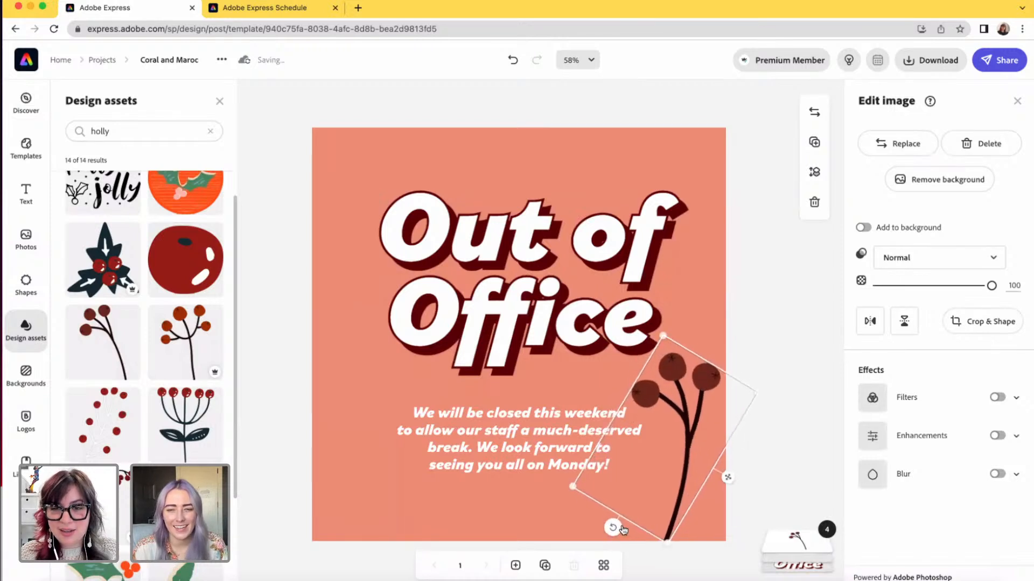
pyautogui.moveTo(698, 406); pyautogui.dragTo(700, 411)
pyautogui.click(775, 429)
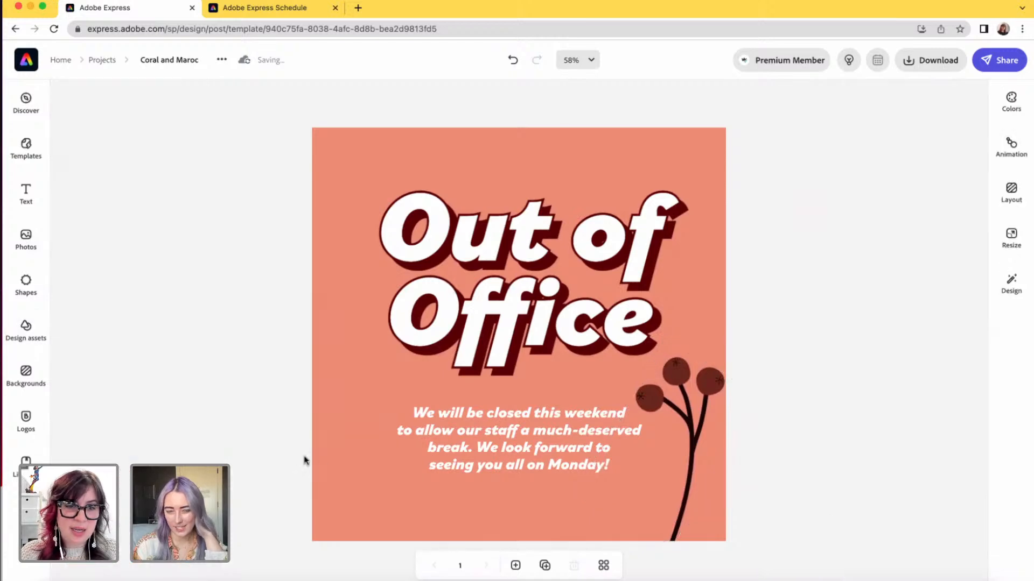
# Step: Add the holly leaves with red berries, shrink them slightly and move them to the canvas's upper-left corner
pyautogui.click(22, 327)
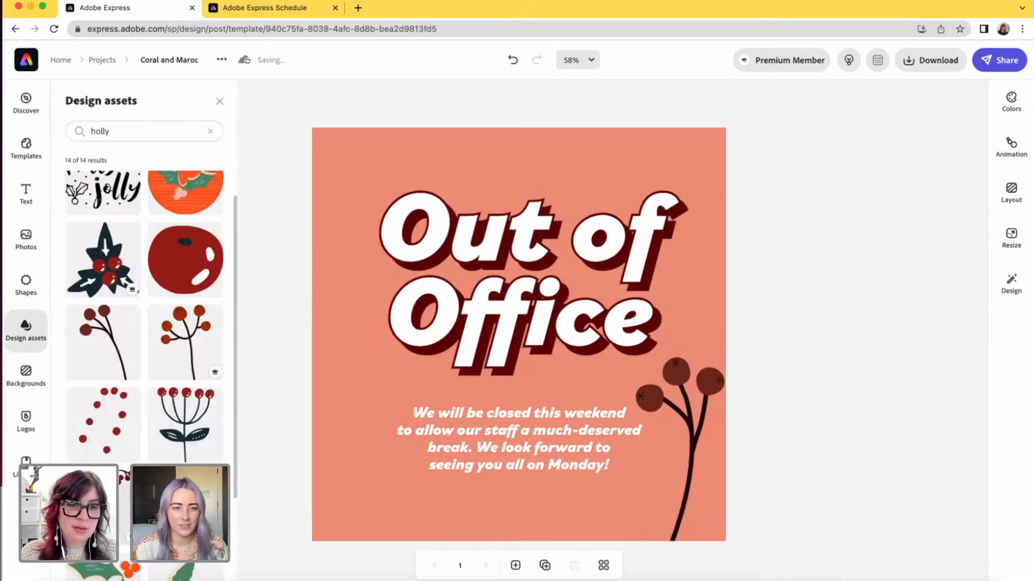
pyautogui.click(186, 508)
pyautogui.click(413, 421)
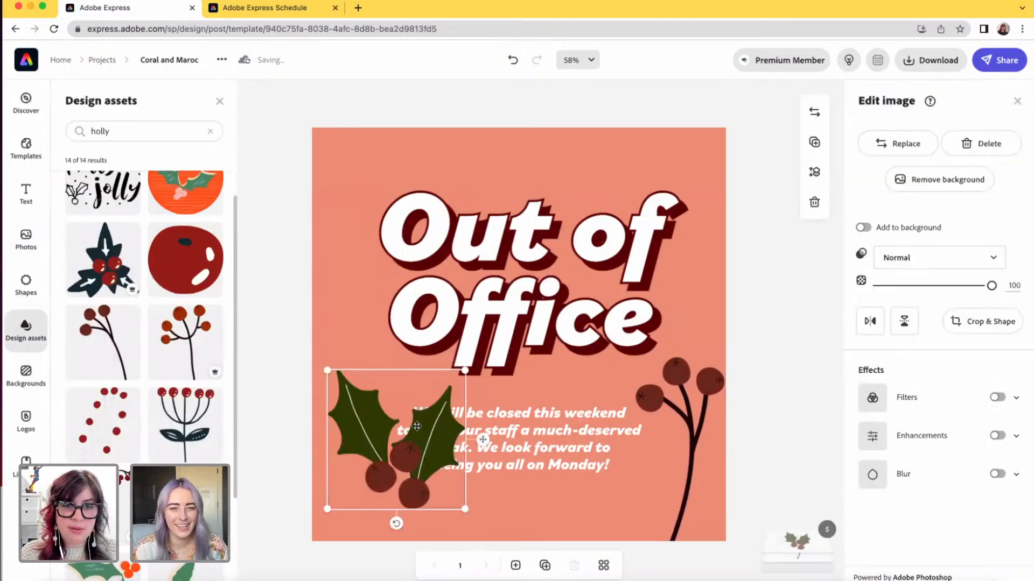
pyautogui.moveTo(463, 507); pyautogui.dragTo(434, 477)
pyautogui.moveTo(390, 424); pyautogui.dragTo(393, 197)
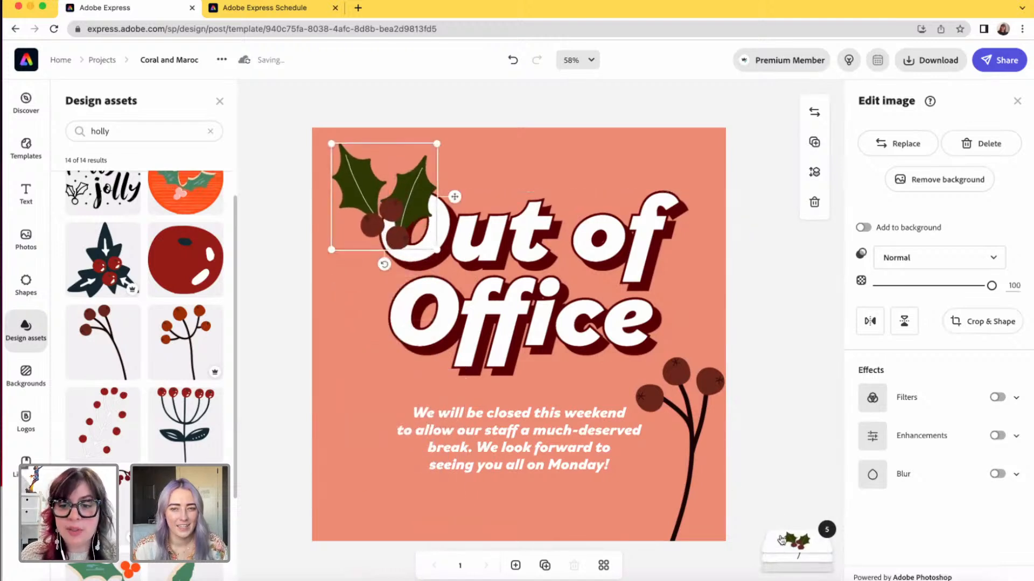
# Step: Send the holly layer behind the "Out of Office" title, rotate it clockwise and tuck it into the upper-left corner
pyautogui.moveTo(798, 450)
pyautogui.moveTo(798, 421); pyautogui.dragTo(795, 503)
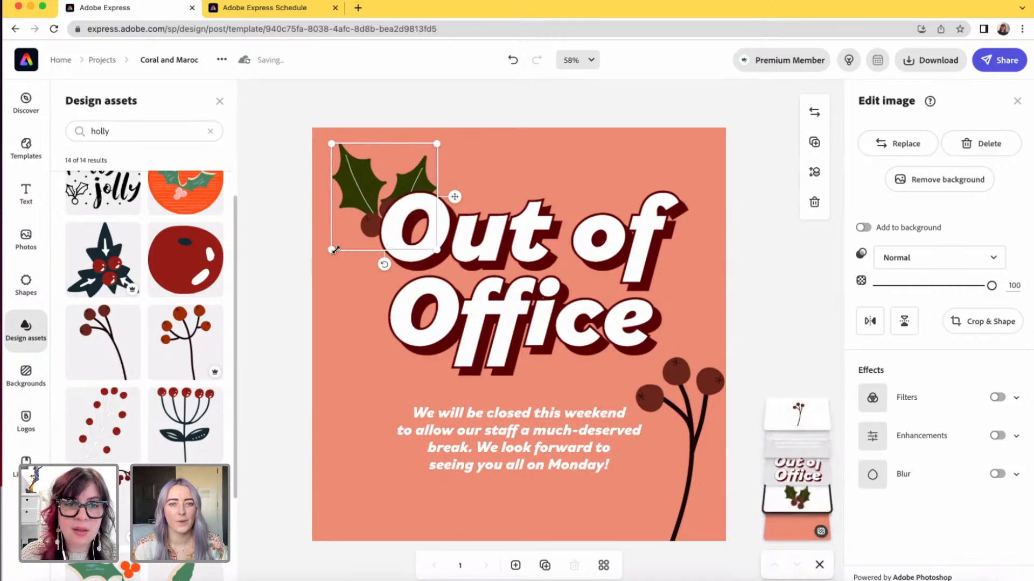
pyautogui.moveTo(384, 265); pyautogui.dragTo(339, 278)
pyautogui.moveTo(333, 208); pyautogui.dragTo(331, 182)
pyautogui.click(669, 110)
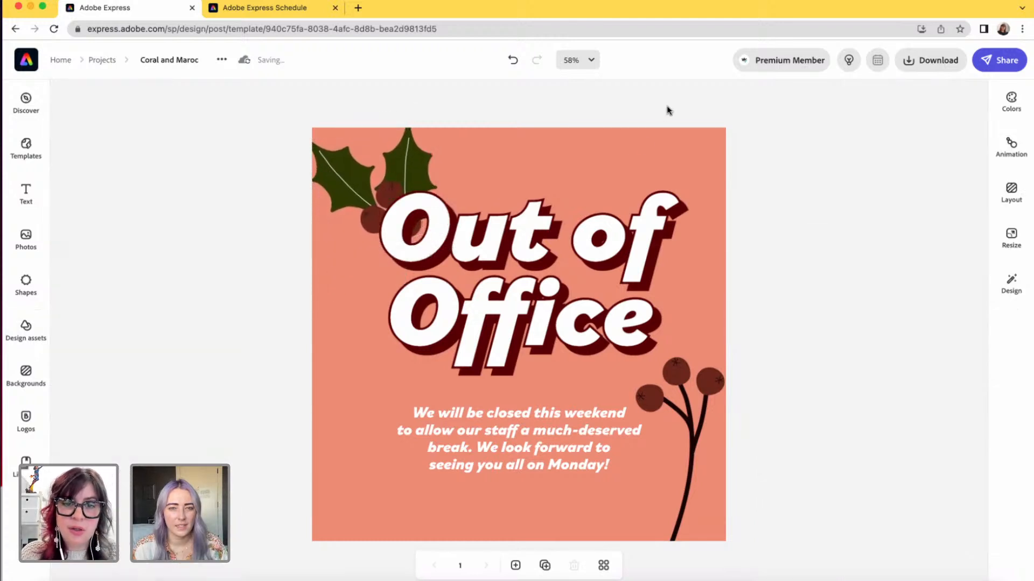
# Step: Recolour the background from the palette's pale green and shift its hue to light blue, #B4D5D6
pyautogui.click(634, 141)
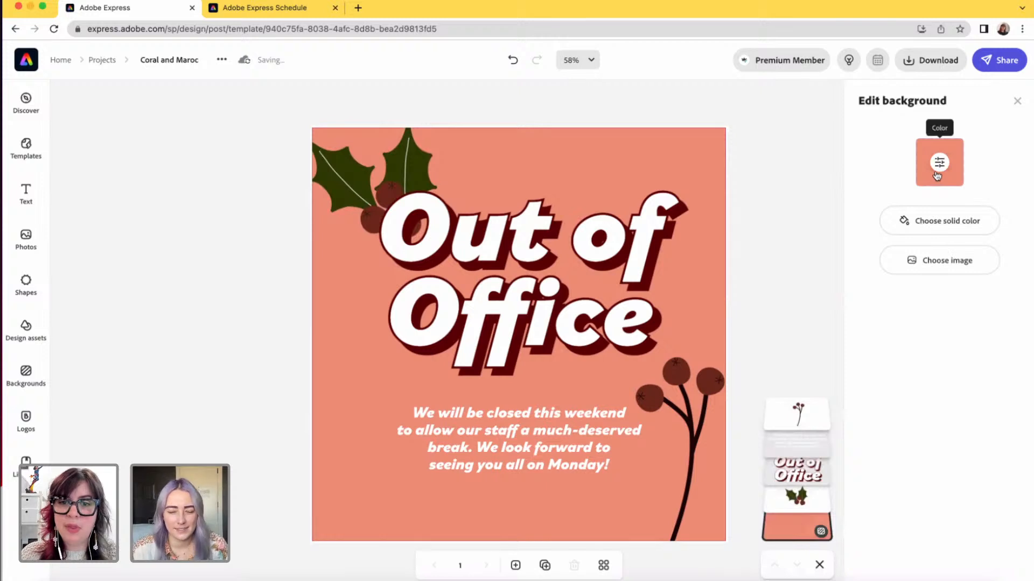
pyautogui.click(939, 162)
pyautogui.click(953, 302)
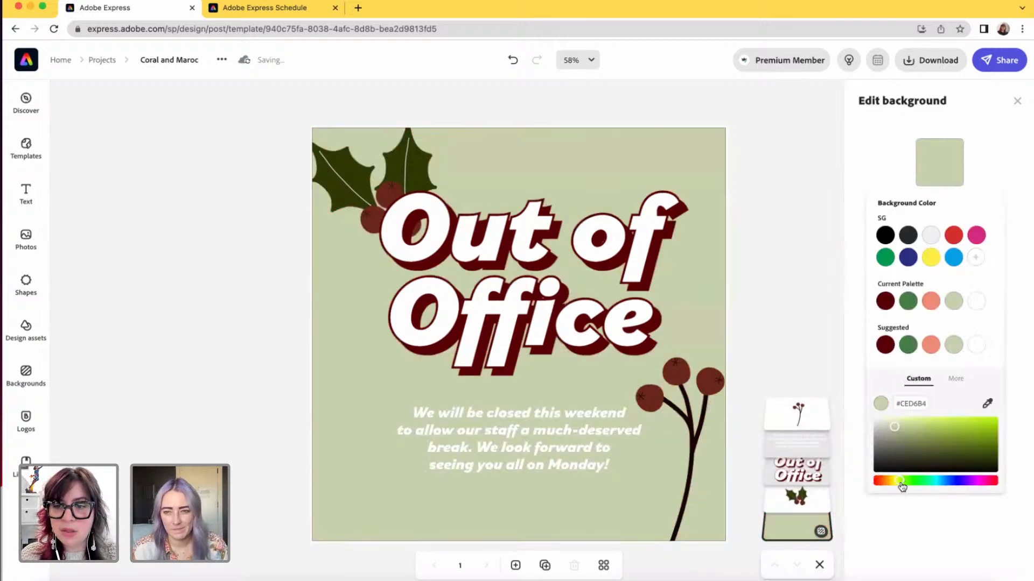
pyautogui.moveTo(900, 482); pyautogui.dragTo(939, 486)
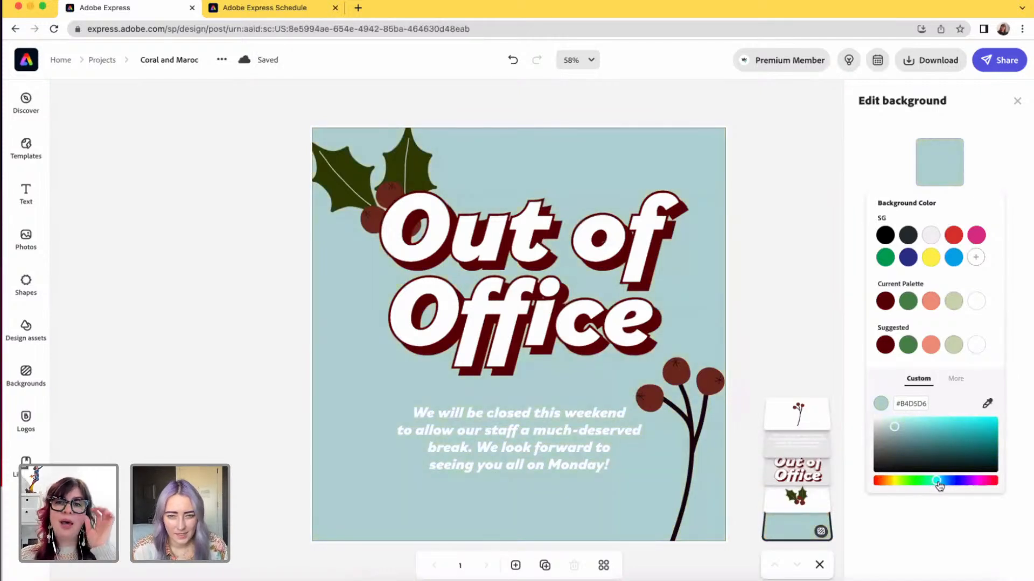
pyautogui.click(782, 184)
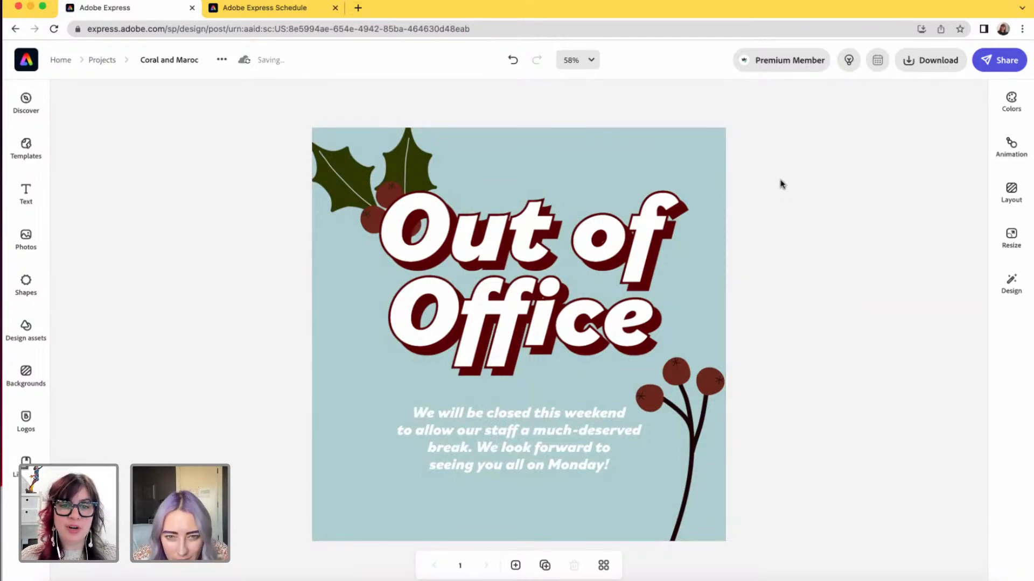
# Step: Nudge the holly slightly further into the canvas's upper-left corner
pyautogui.click(413, 155)
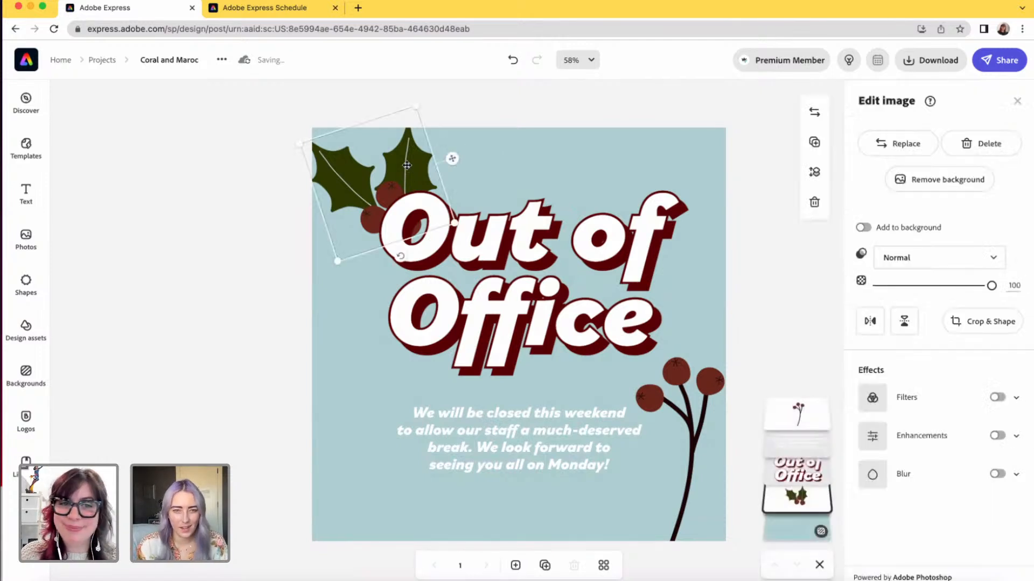
pyautogui.moveTo(405, 164); pyautogui.dragTo(402, 155)
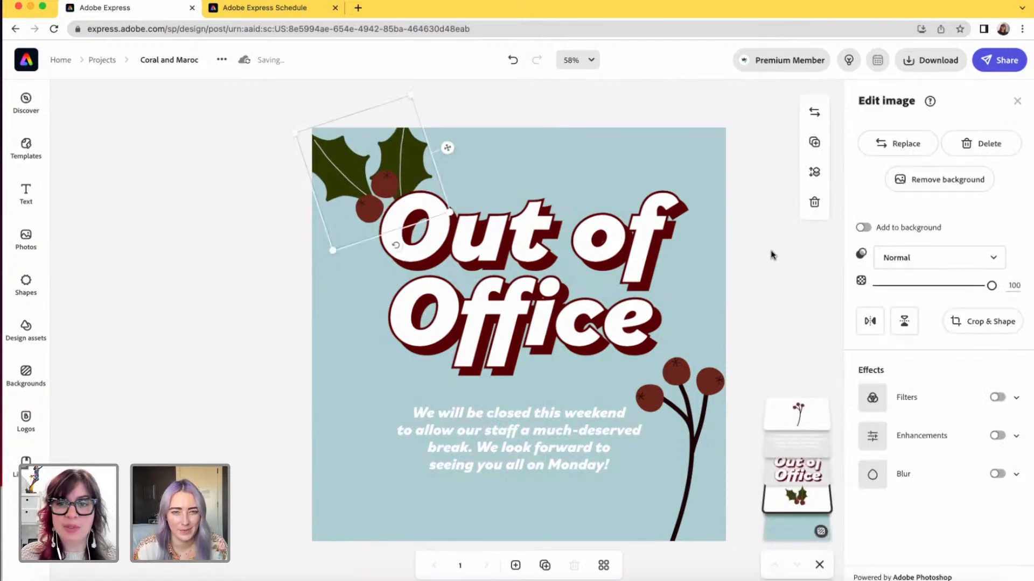
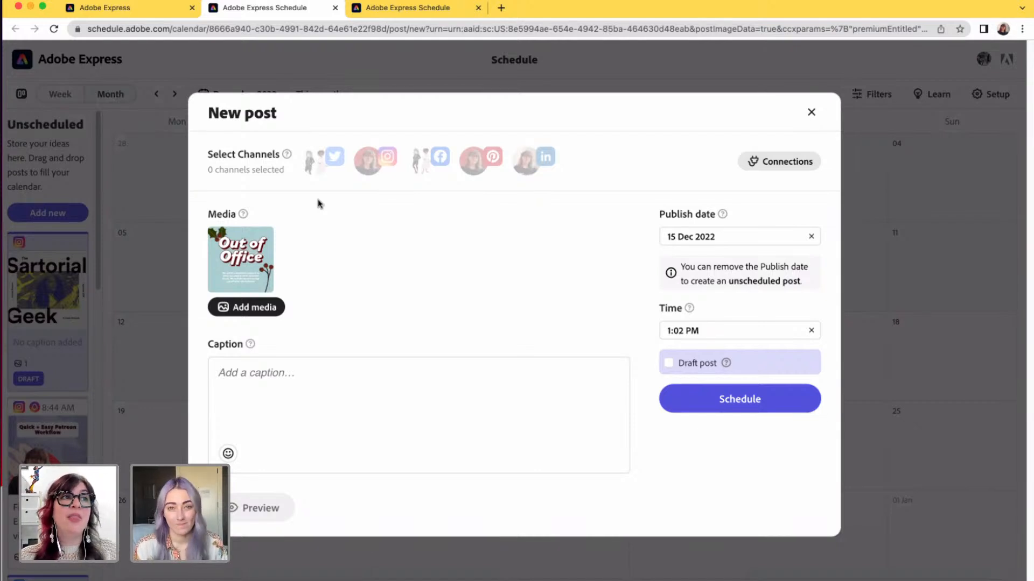
# Step: Select all five channels for the new post, and deselect Pinterest and LinkedIn to keep Twitter, Instagram and Facebook
pyautogui.click(318, 162)
pyautogui.click(374, 163)
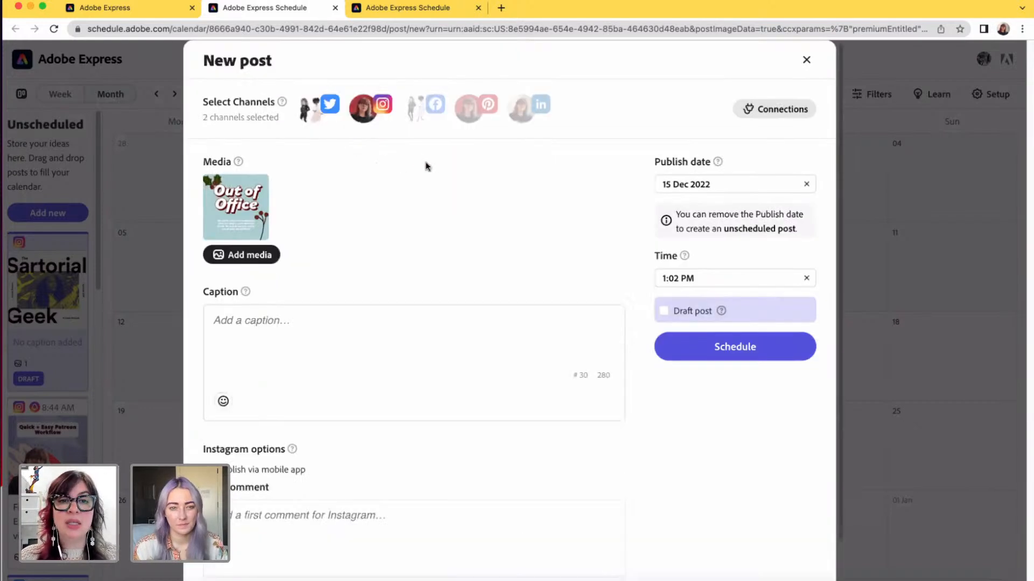
pyautogui.click(436, 114)
pyautogui.click(470, 110)
pyautogui.click(518, 114)
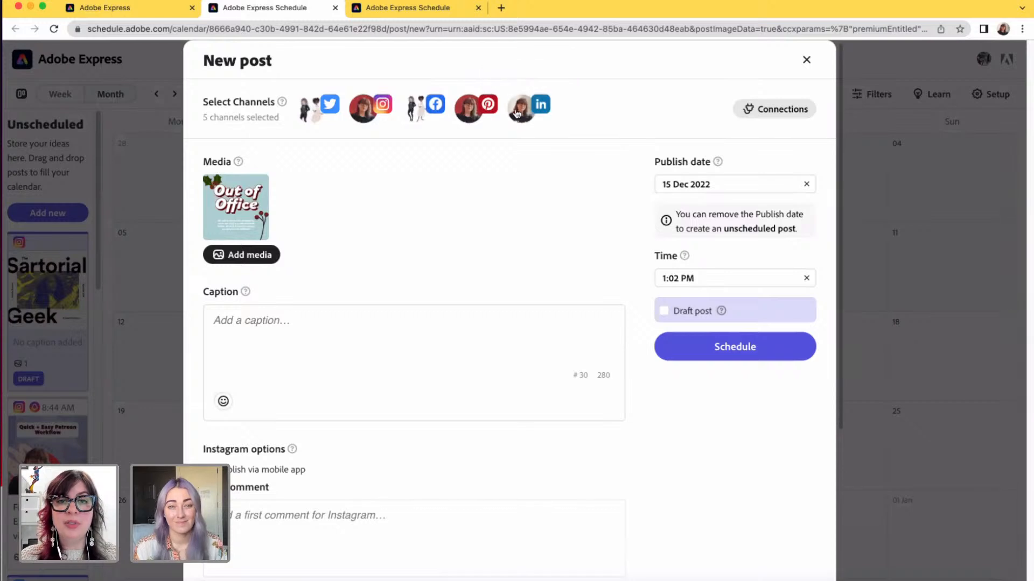
pyautogui.click(469, 110)
pyautogui.click(519, 112)
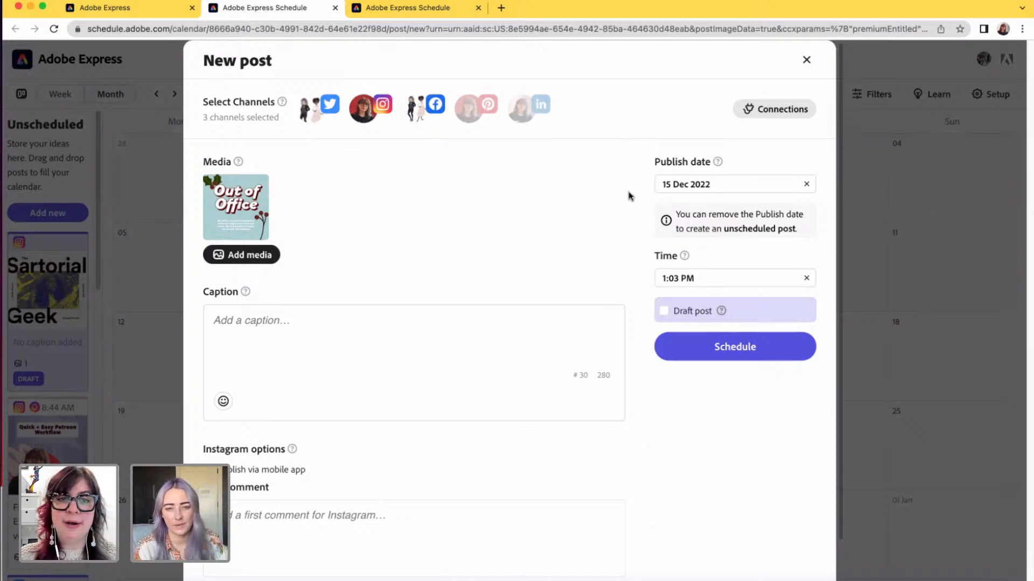
# Step: Set the post's publish date to 23 Dec 2022 and its time to 9:03 AM
pyautogui.click(752, 187)
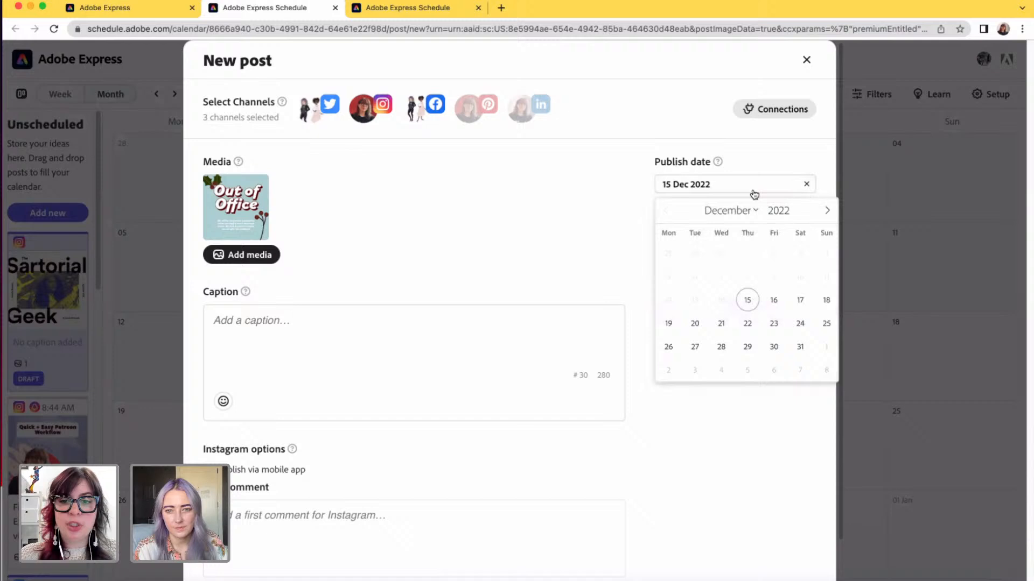
pyautogui.click(774, 326)
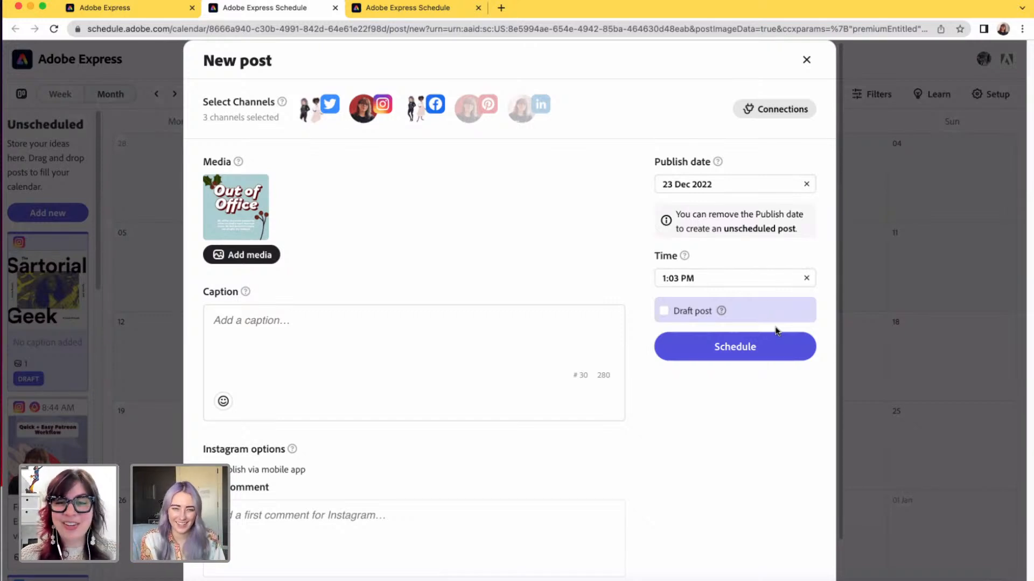
pyautogui.click(741, 280)
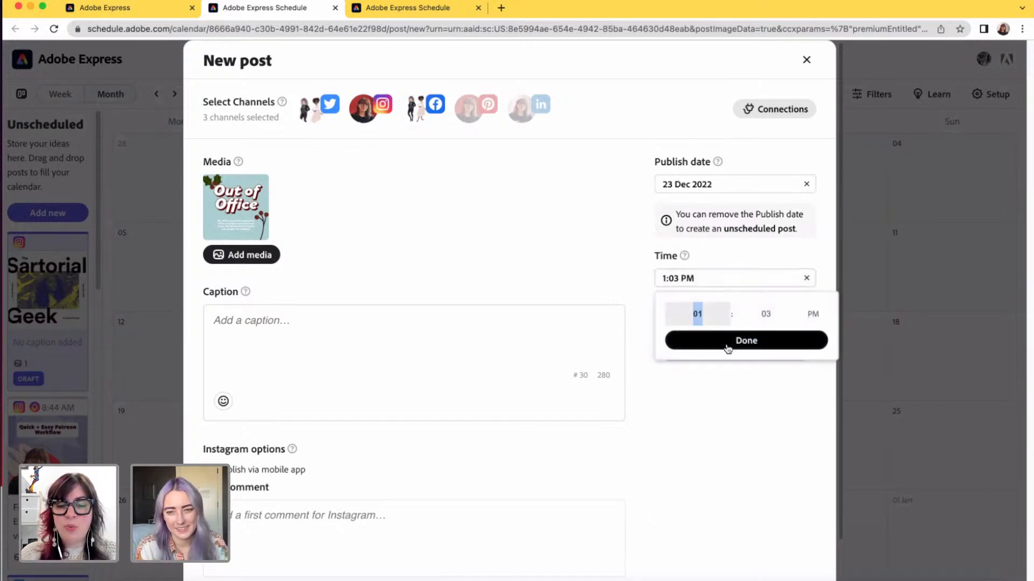
pyautogui.write('9')
pyautogui.click(810, 317)
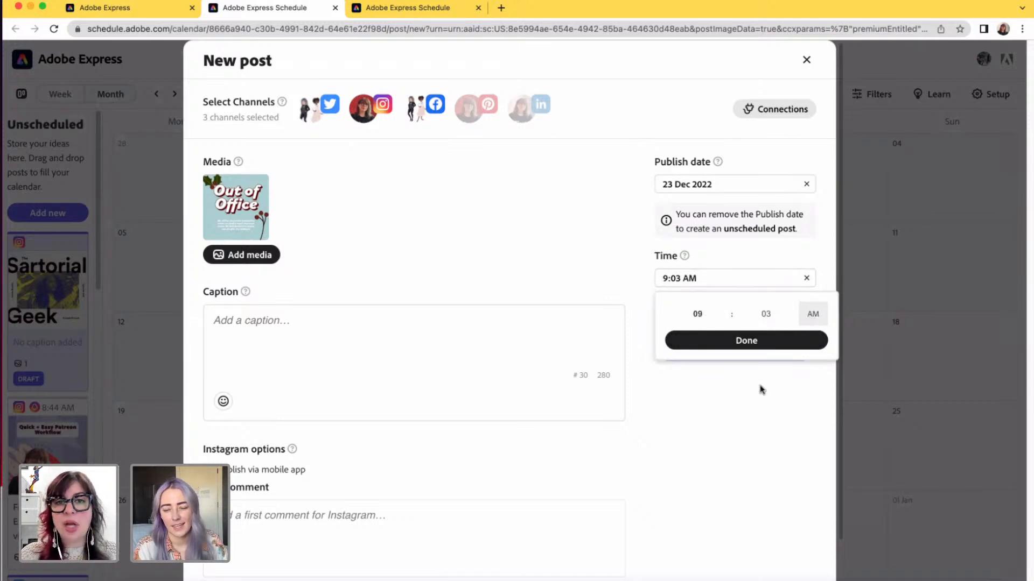
pyautogui.click(735, 344)
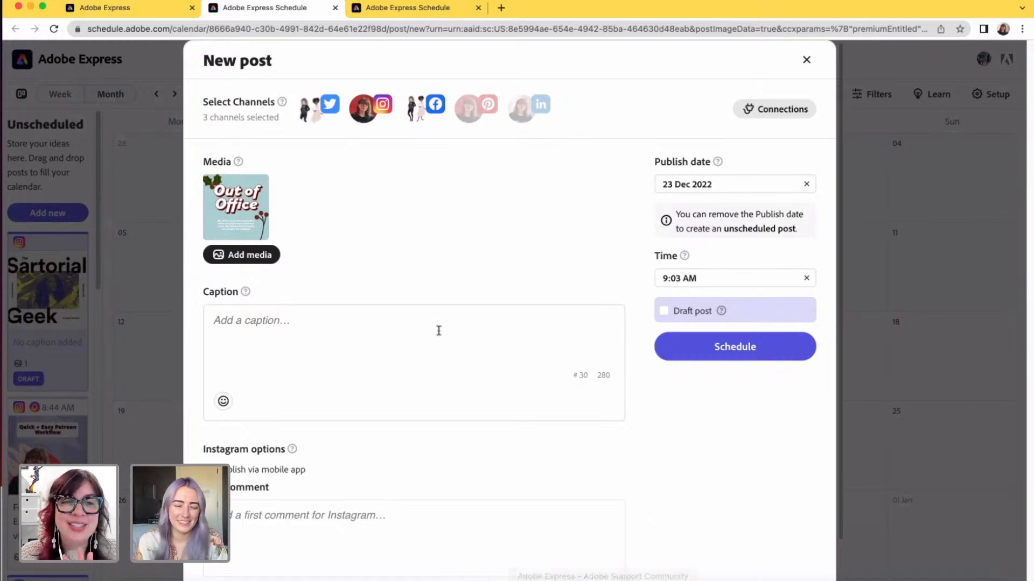
# Step: Enter the post caption "Reminder! We'll be out of office starting today"
pyautogui.scroll(-2, 470, 257)
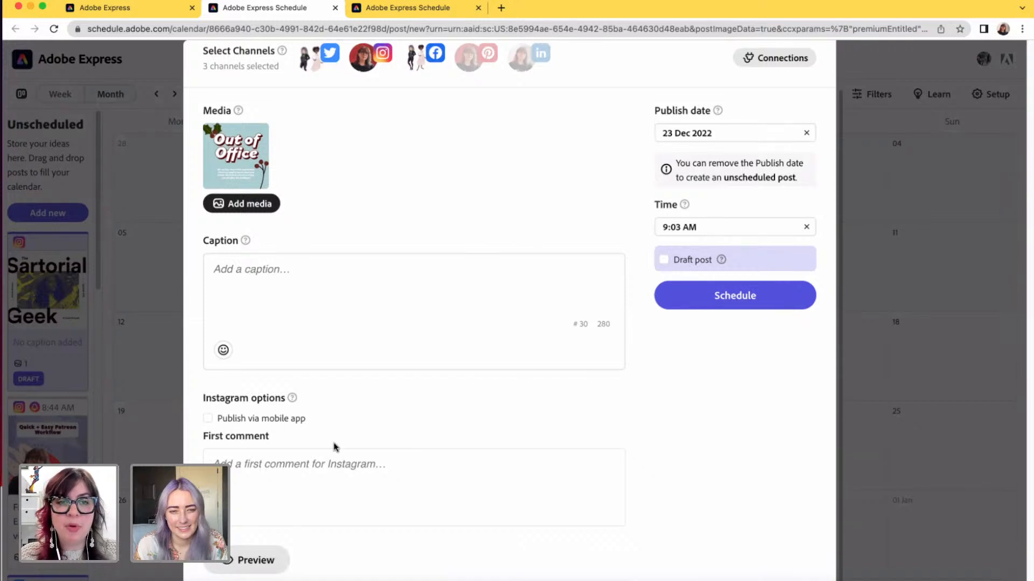
pyautogui.scroll(2, 302, 362)
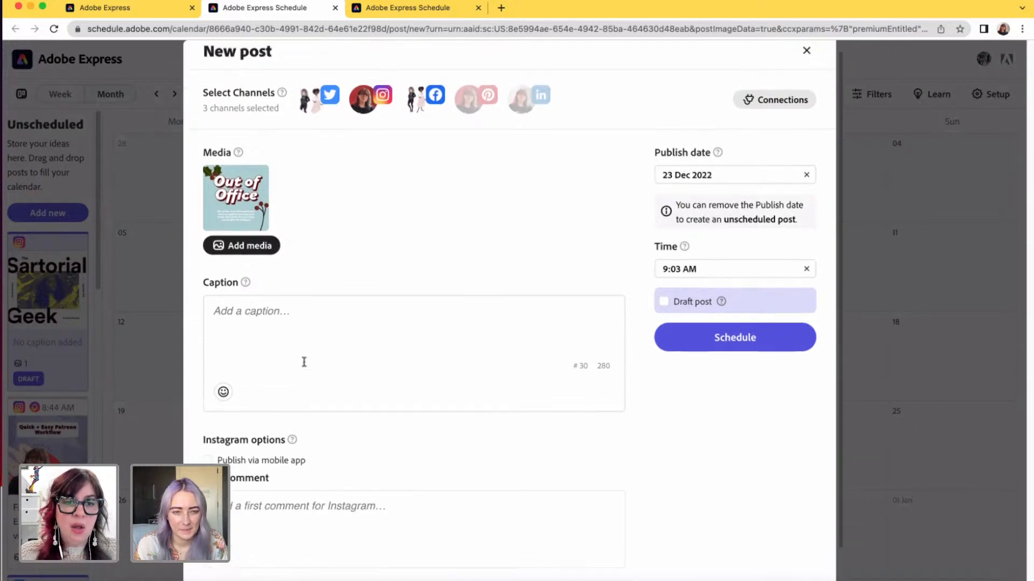
pyautogui.click(260, 328)
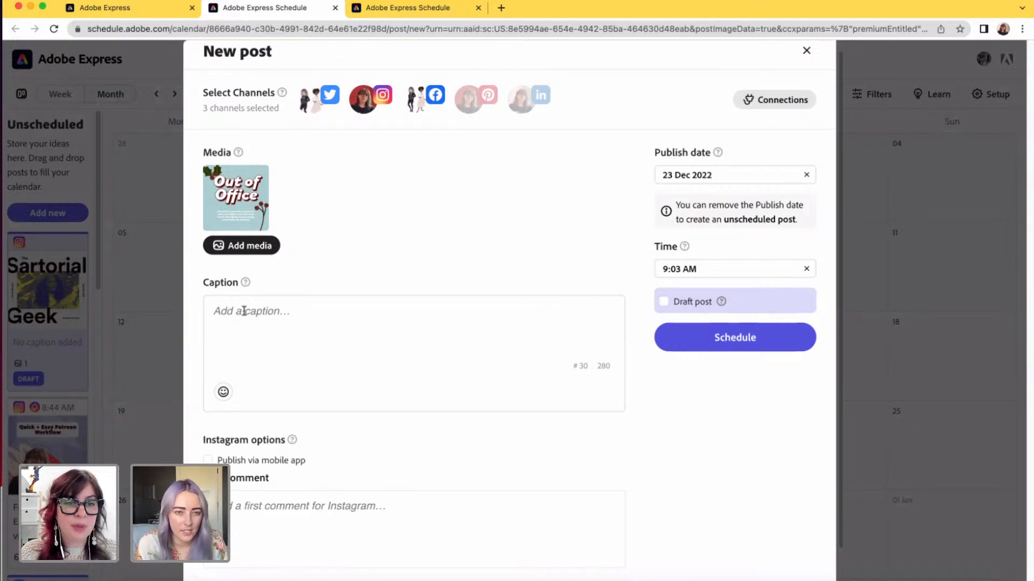
pyautogui.write('Reminder! ')
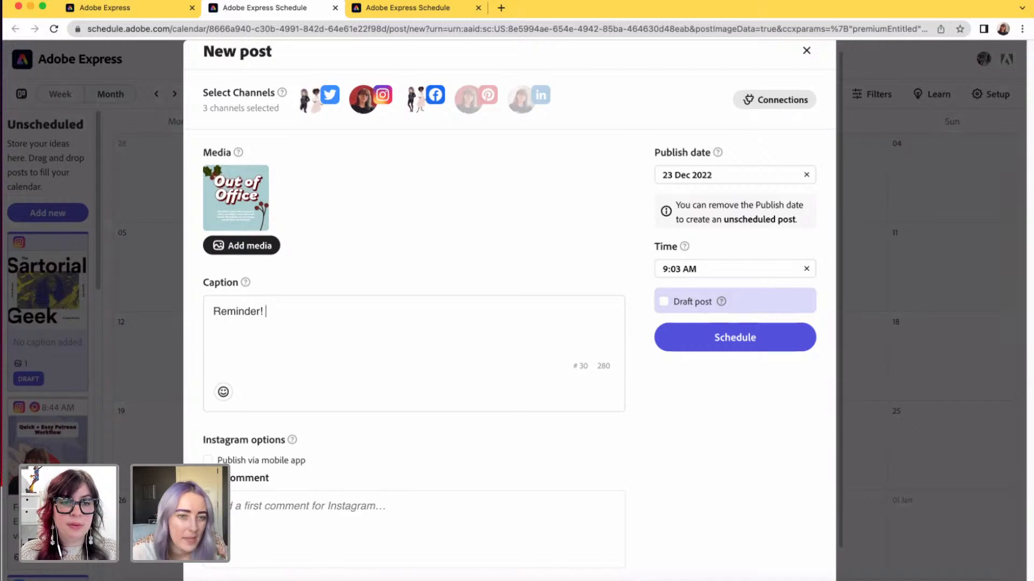
pyautogui.write("We'll be out of offic")
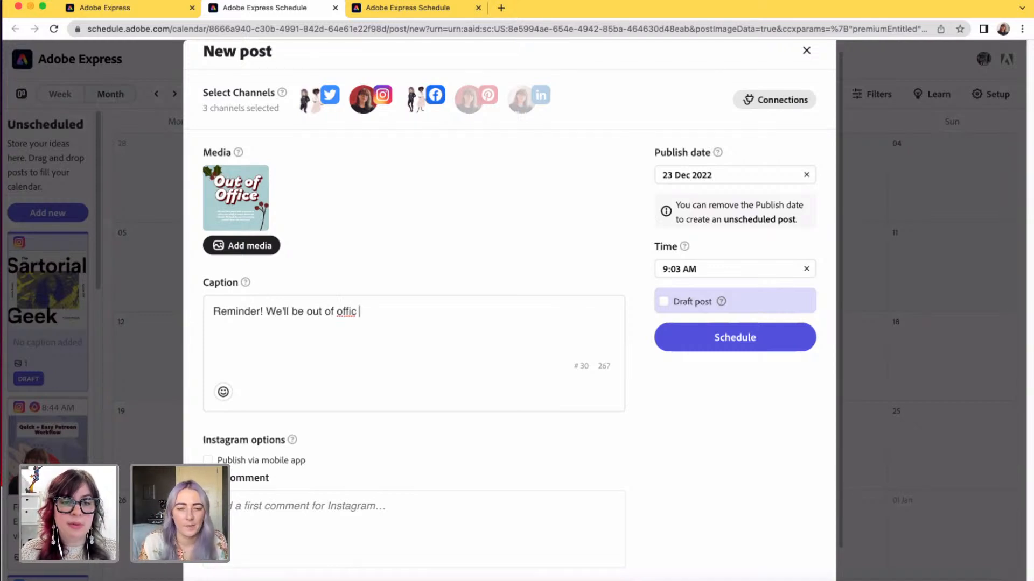
pyautogui.write('e starting today')
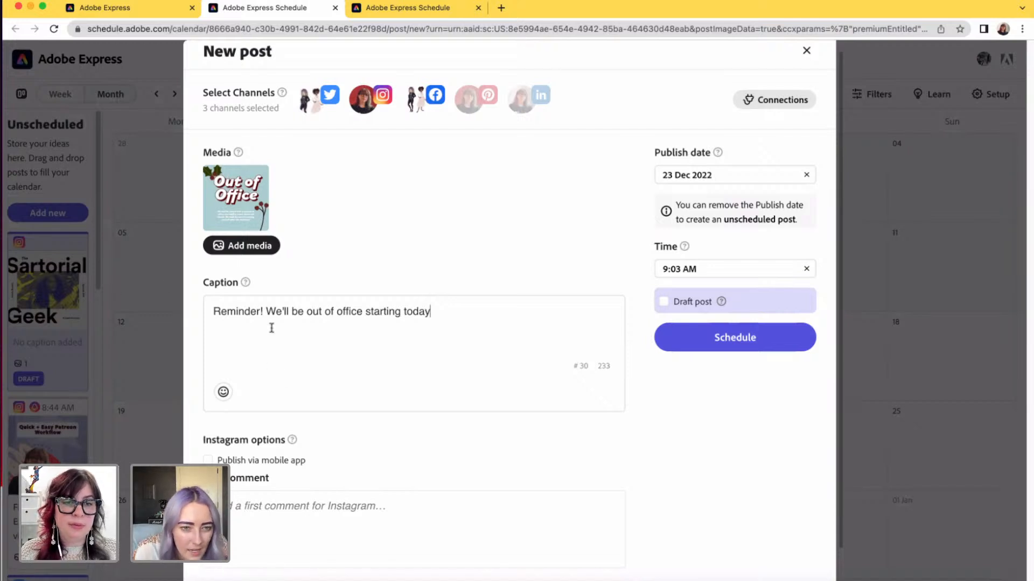
# Step: Reword the caption to "Reminder! We're taking a break and will be out of office starting today"
pyautogui.click(288, 311)
pyautogui.press('BackSpace')
pyautogui.press('BackSpace')
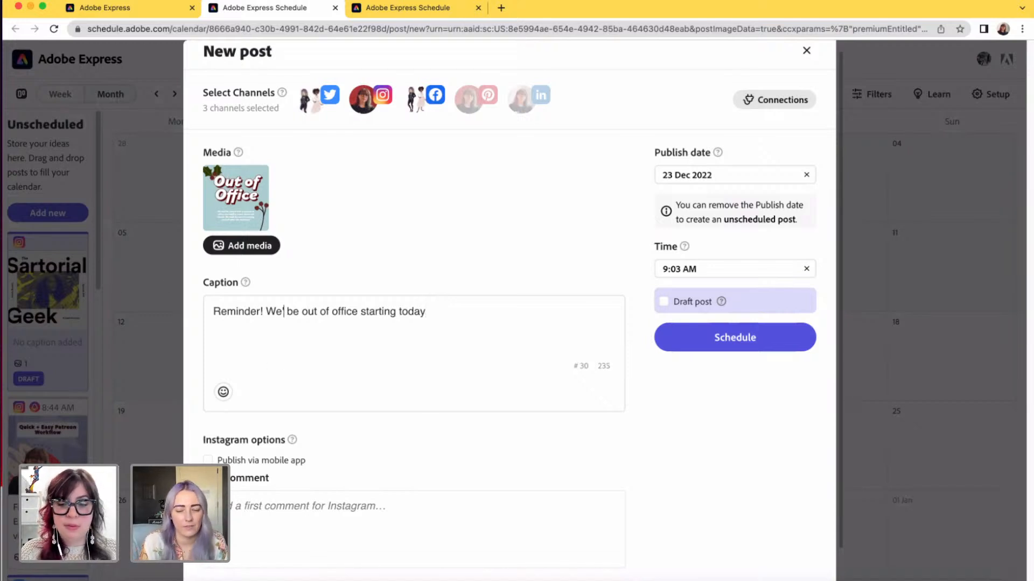
pyautogui.write('re taking a break')
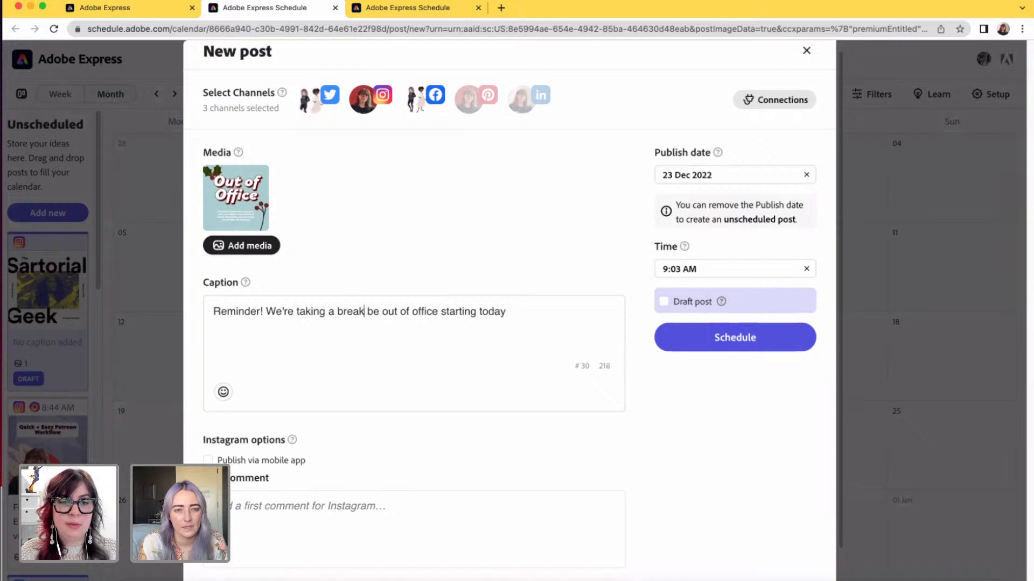
pyautogui.write(' and will be out of office starting today')
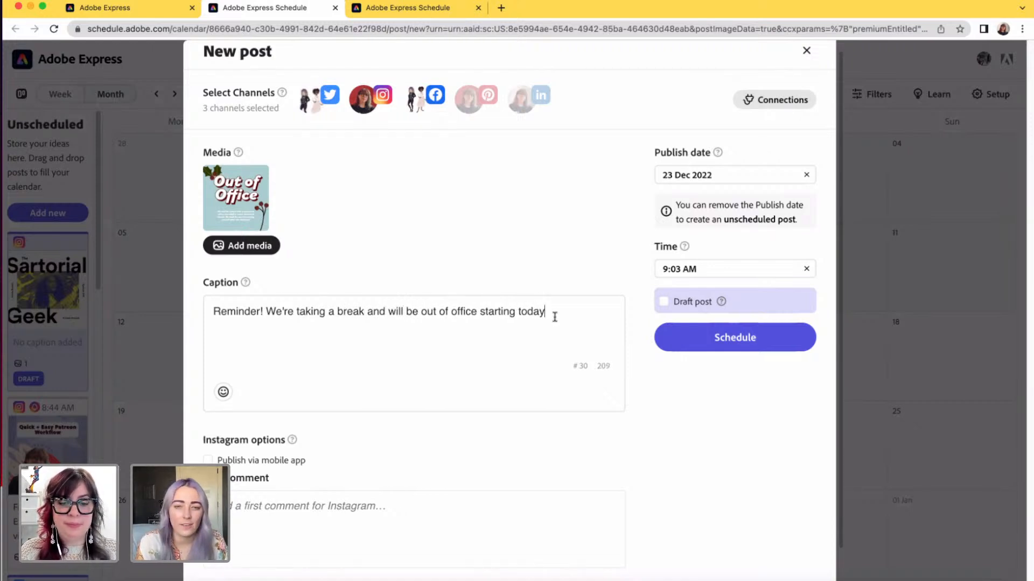
# Step: Continue the caption after "today" with ". Don't worry, we'll be back"
pyautogui.write(". Dono't")
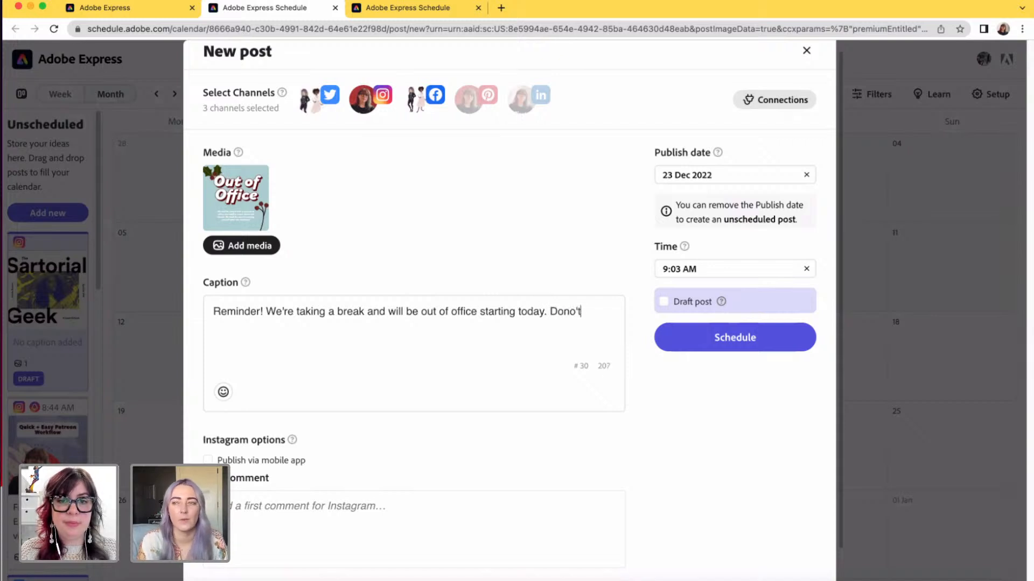
pyautogui.press('BackSpace')
pyautogui.press('BackSpace')
pyautogui.press('BackSpace')
pyautogui.write("'t wory")
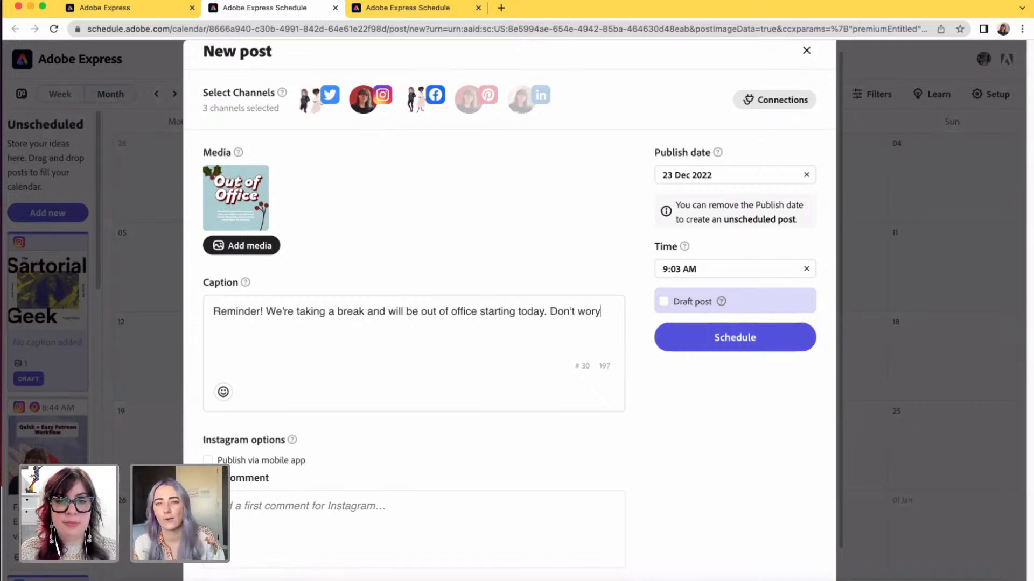
pyautogui.press('BackSpace')
pyautogui.write("ry, we'll be")
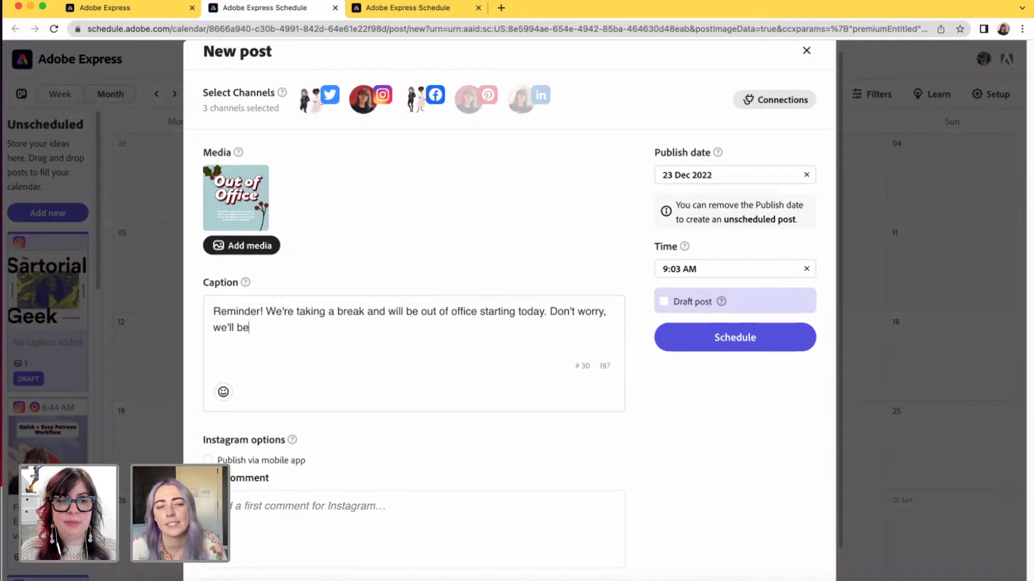
pyautogui.write(' back ')
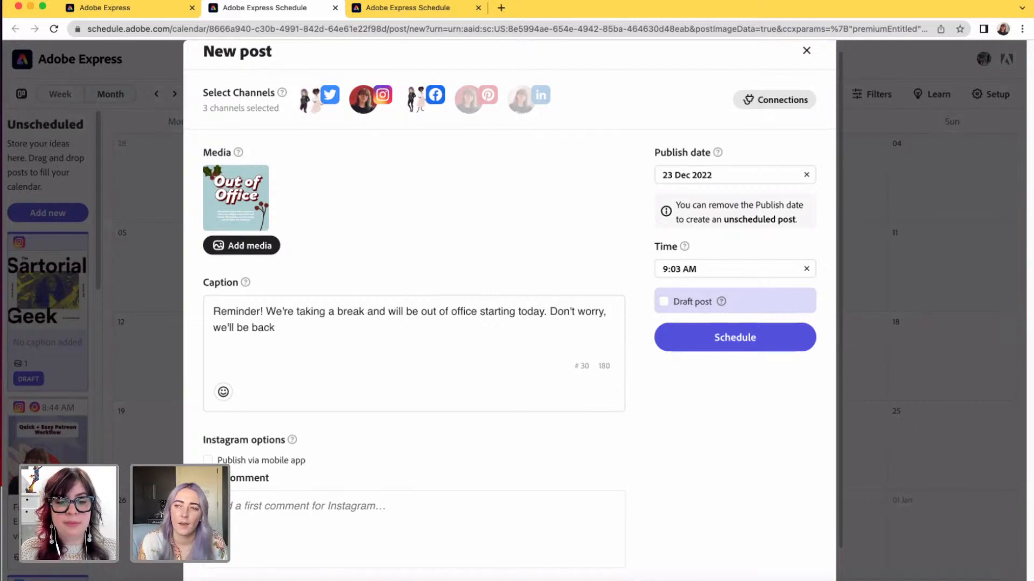
# Step: Finish the caption with "to answer all of your comments, questions, and concerns on January 2!" followed by a snowflake emoji
pyautogui.write('to answer all of your')
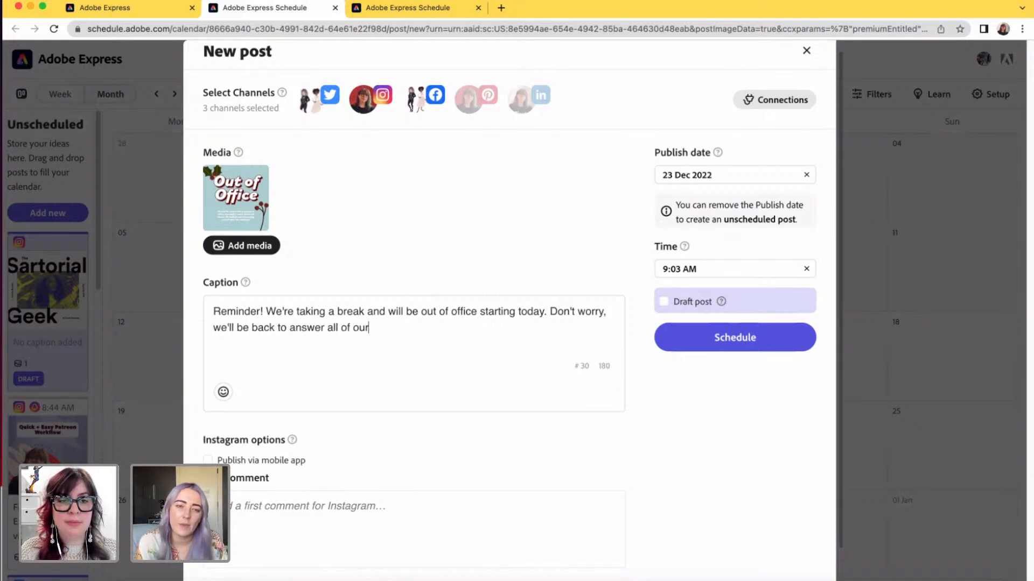
pyautogui.press('BackSpace')
pyautogui.press('BackSpace')
pyautogui.write('your qomments, questions, and c')
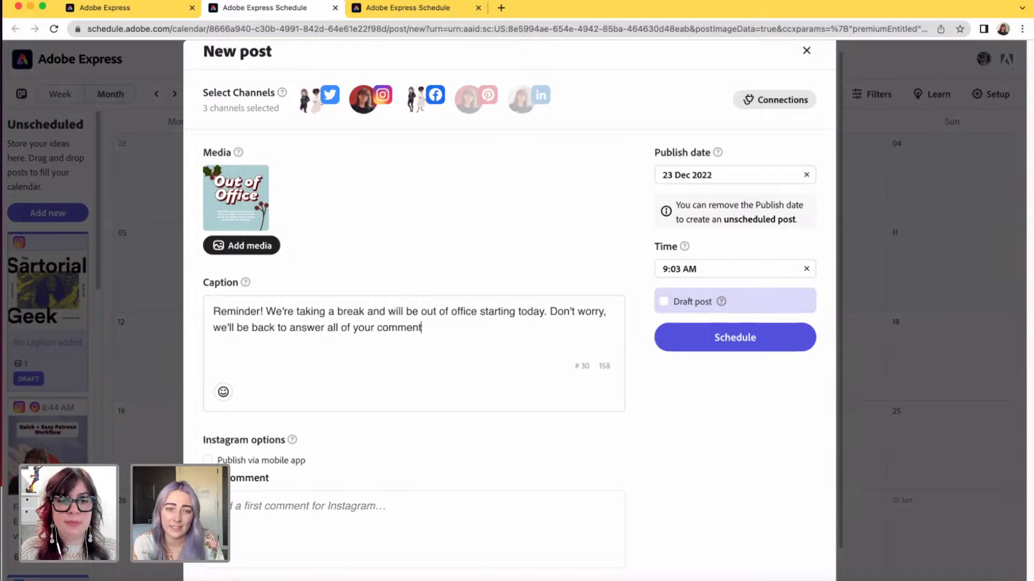
pyautogui.write('oncer')
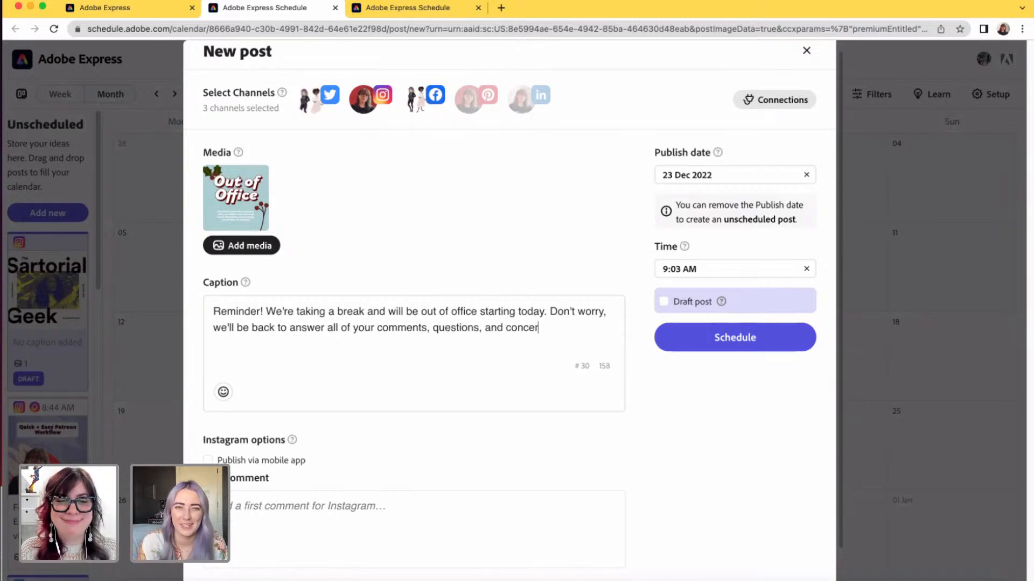
pyautogui.write('ns on Jan')
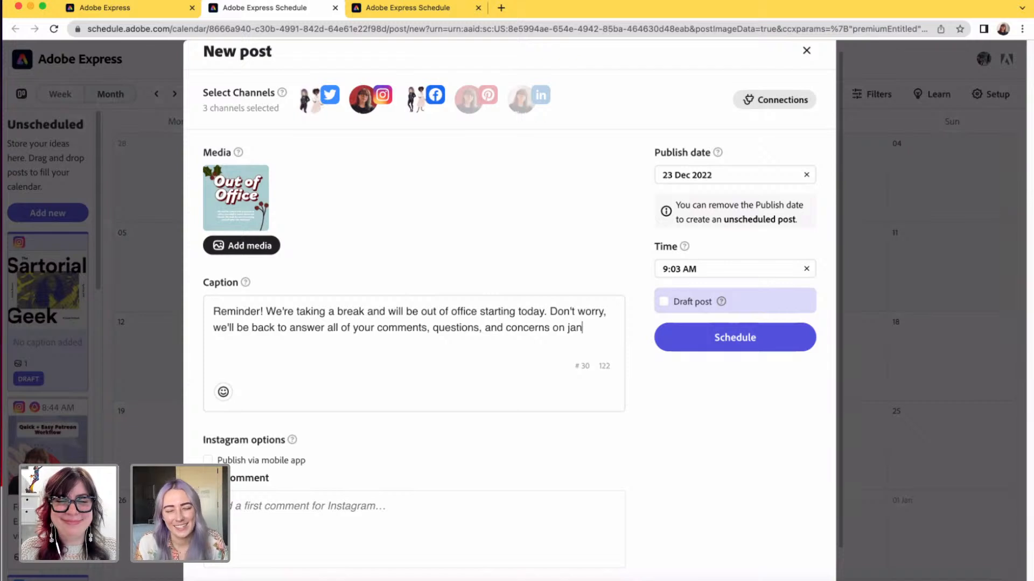
pyautogui.press('BackSpace')
pyautogui.press('BackSpace')
pyautogui.press('BackSpace')
pyautogui.write('January 2!')
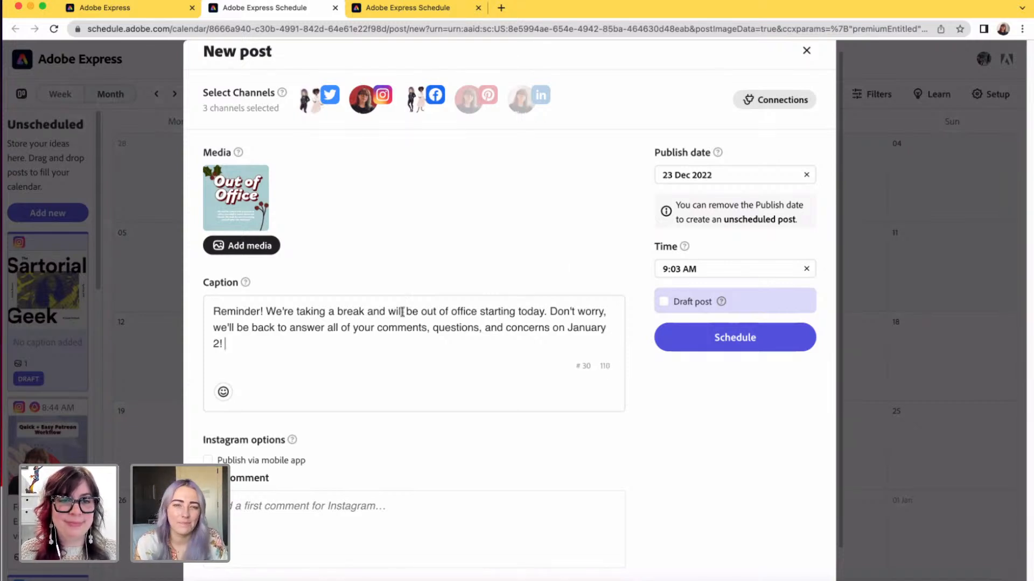
pyautogui.press('ctrl+super+space')
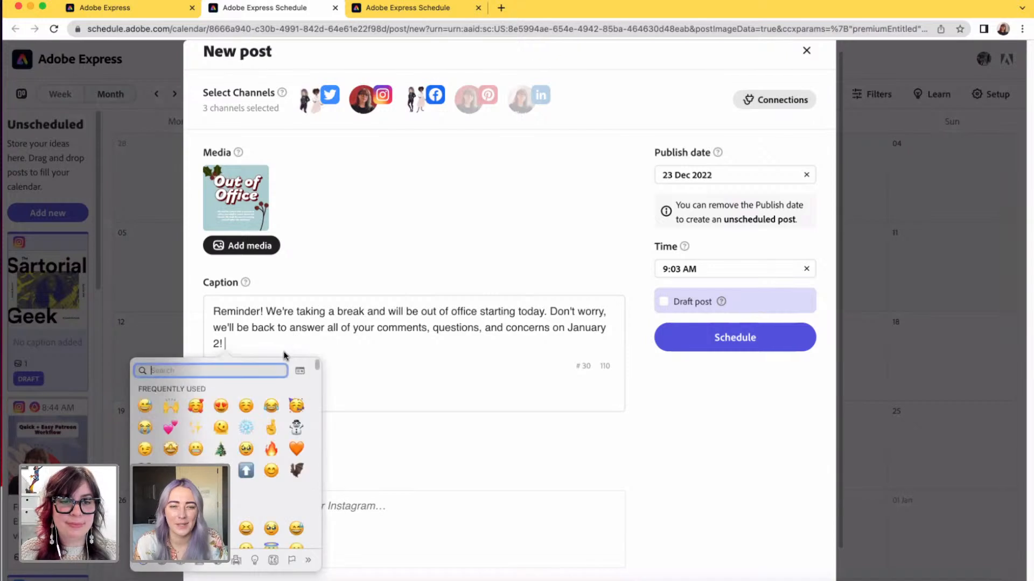
pyautogui.click(245, 428)
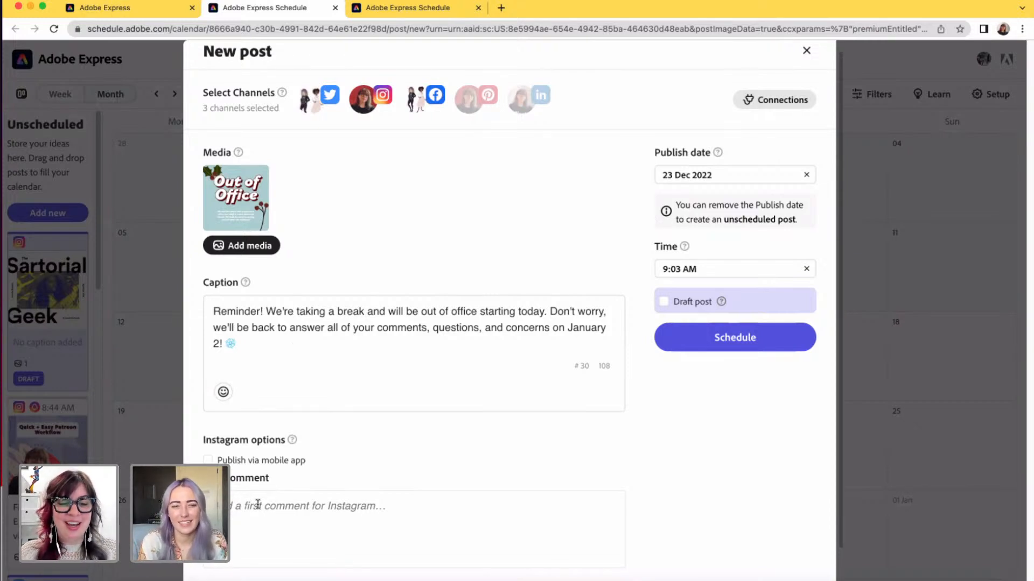
# Step: Add the first Instagram comment "#AdobeExpress #TakingABreak #BeBackSoon" and schedule the post
pyautogui.click(258, 504)
pyautogui.write('#AdobeE')
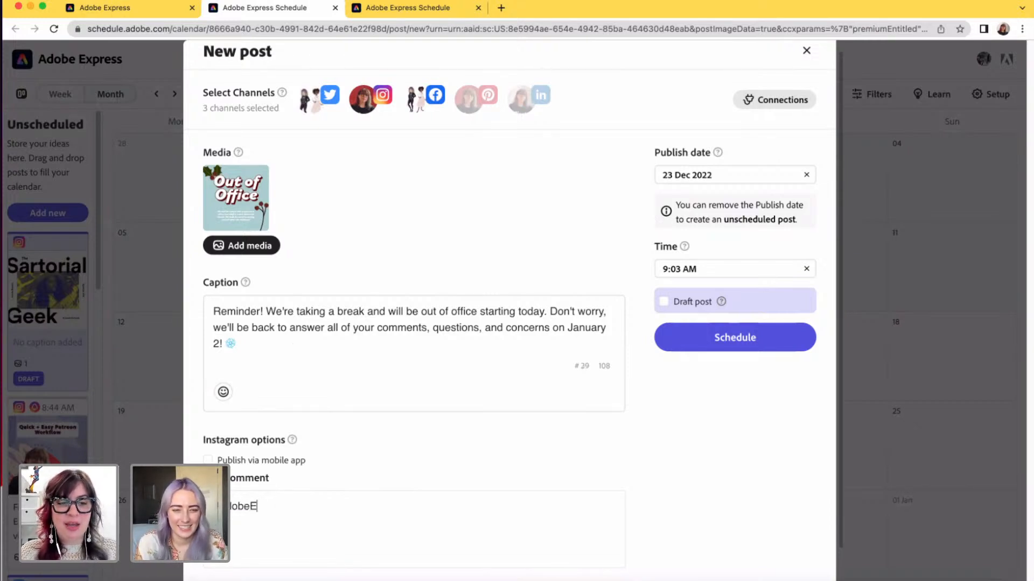
pyautogui.write('xpress')
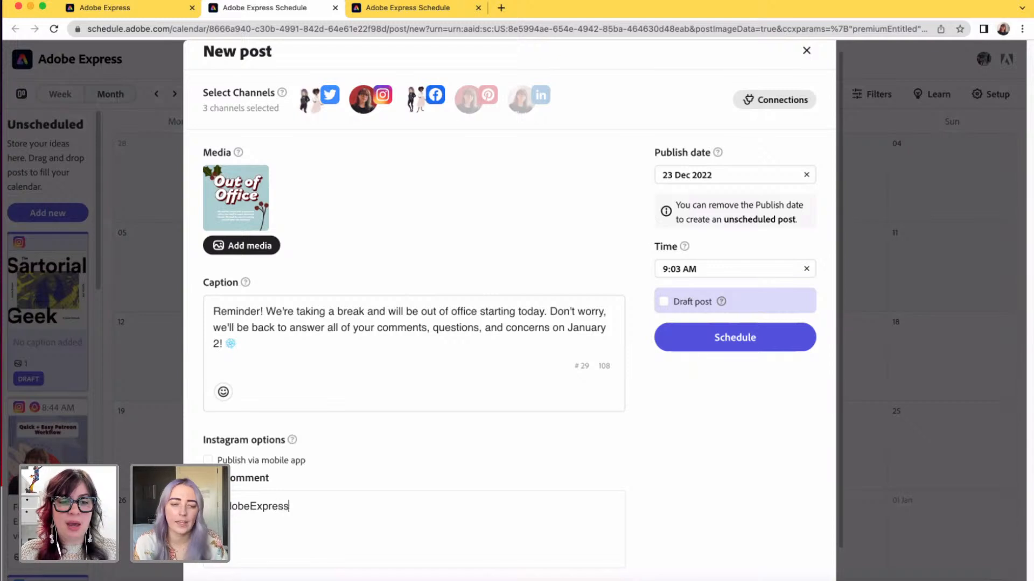
pyautogui.write(' #')
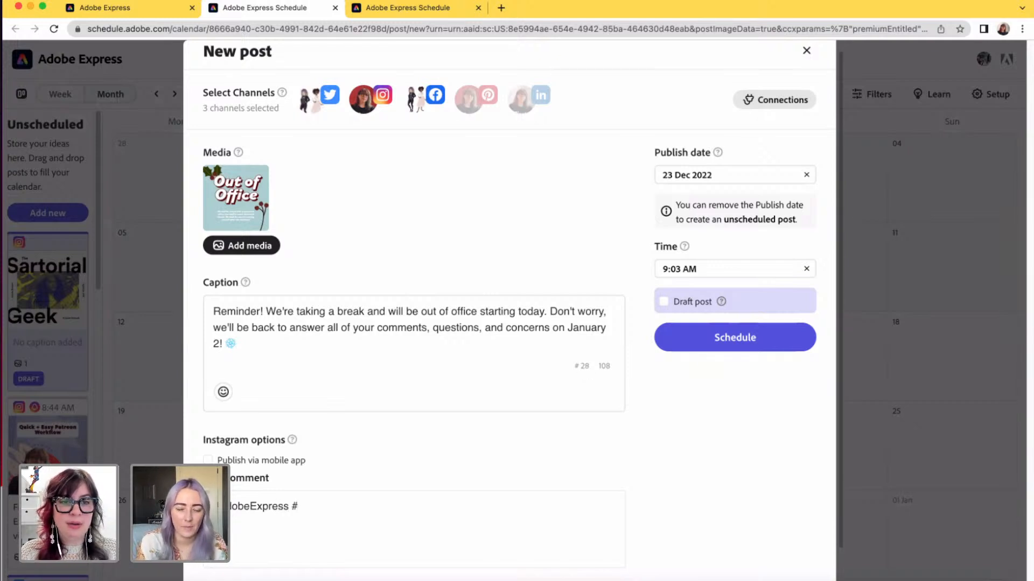
pyautogui.write('TakingABreak')
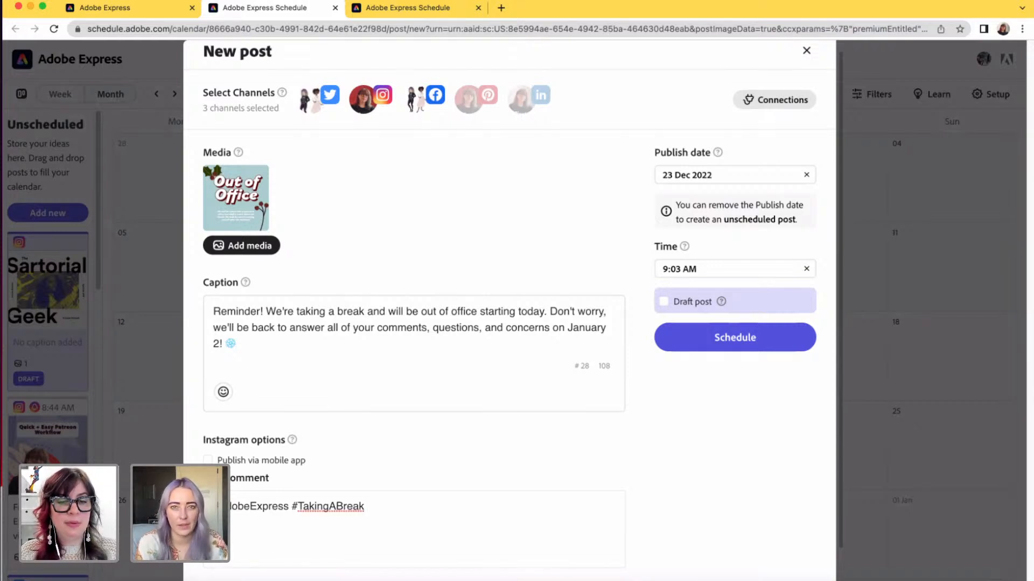
pyautogui.write(' #BeBackSoon')
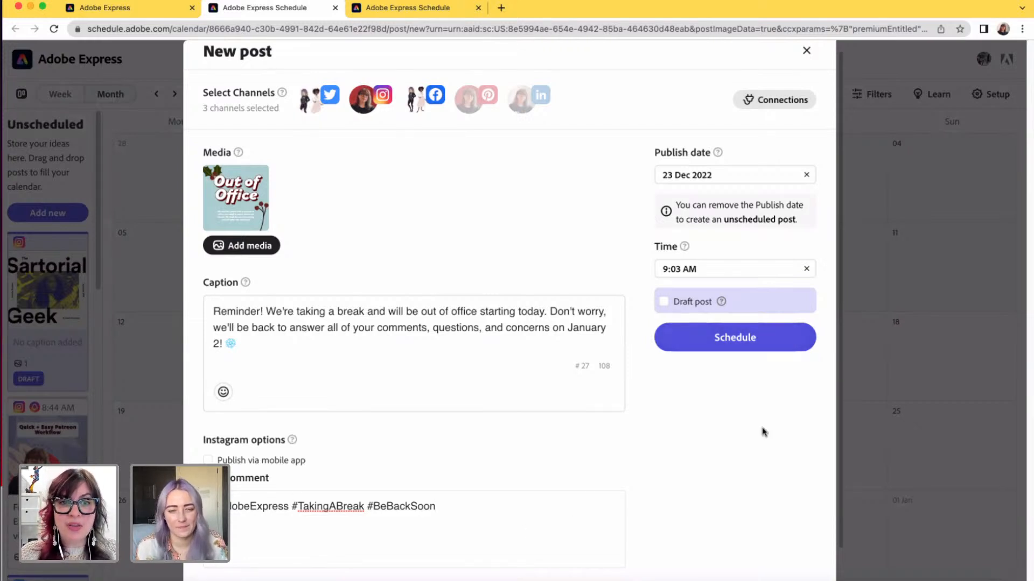
pyautogui.click(727, 338)
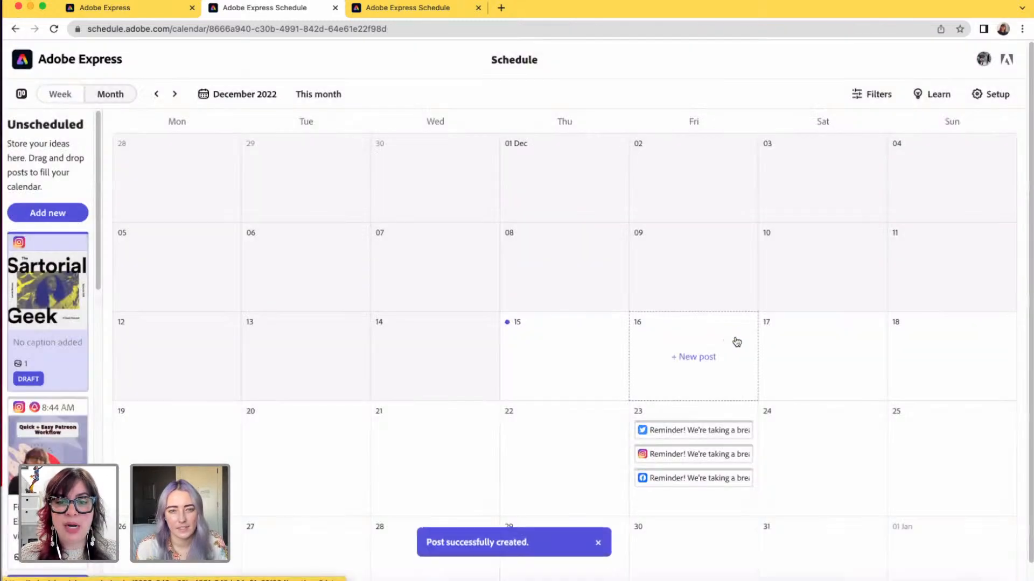
# Step: Move the Twitter, Instagram and Facebook reminder posts from 23 December to 22 December in the calendar
pyautogui.scroll(-1, 815, 383)
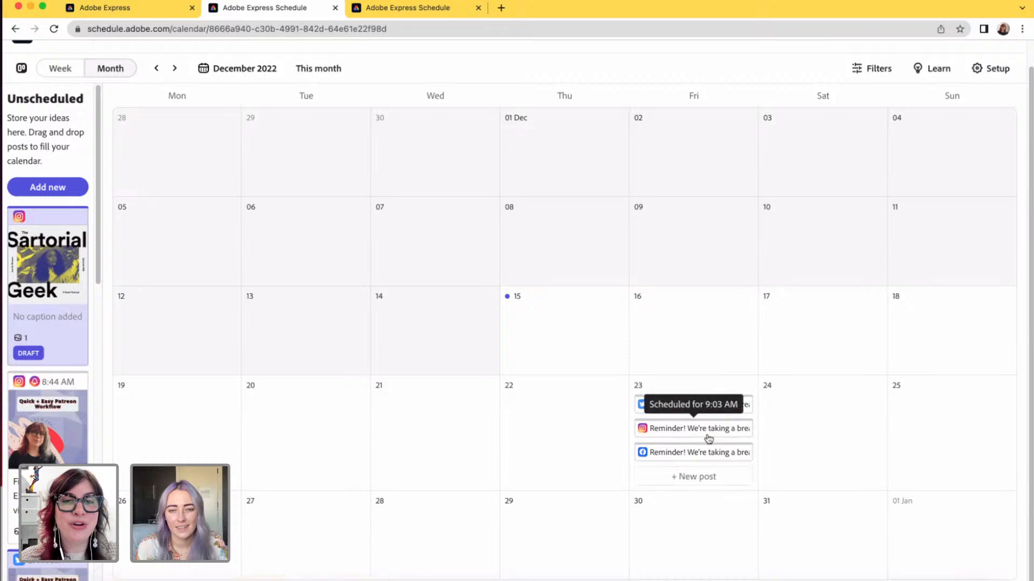
pyautogui.moveTo(706, 405); pyautogui.dragTo(568, 408)
pyautogui.moveTo(672, 405); pyautogui.dragTo(582, 419)
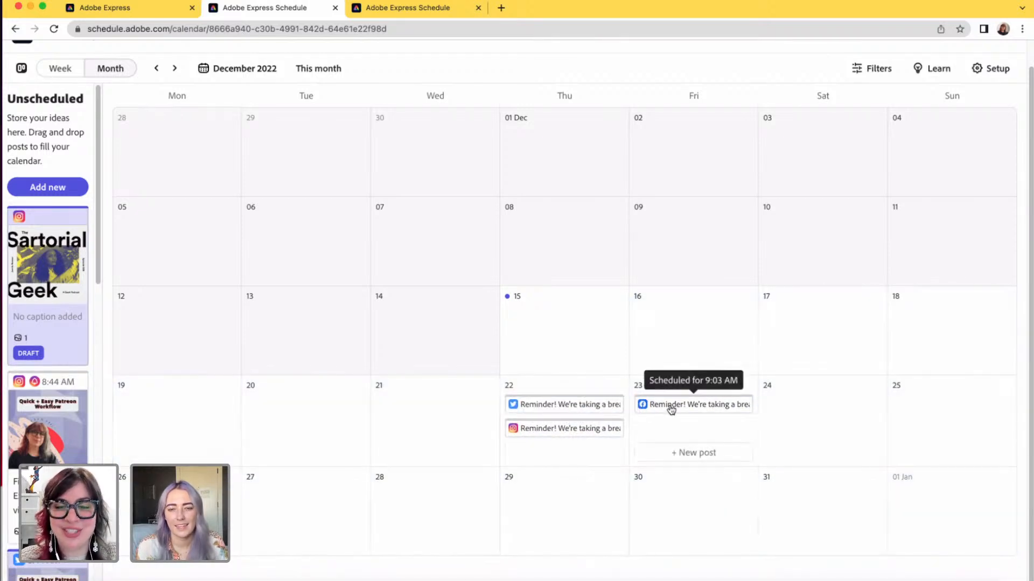
pyautogui.moveTo(669, 407); pyautogui.dragTo(561, 413)
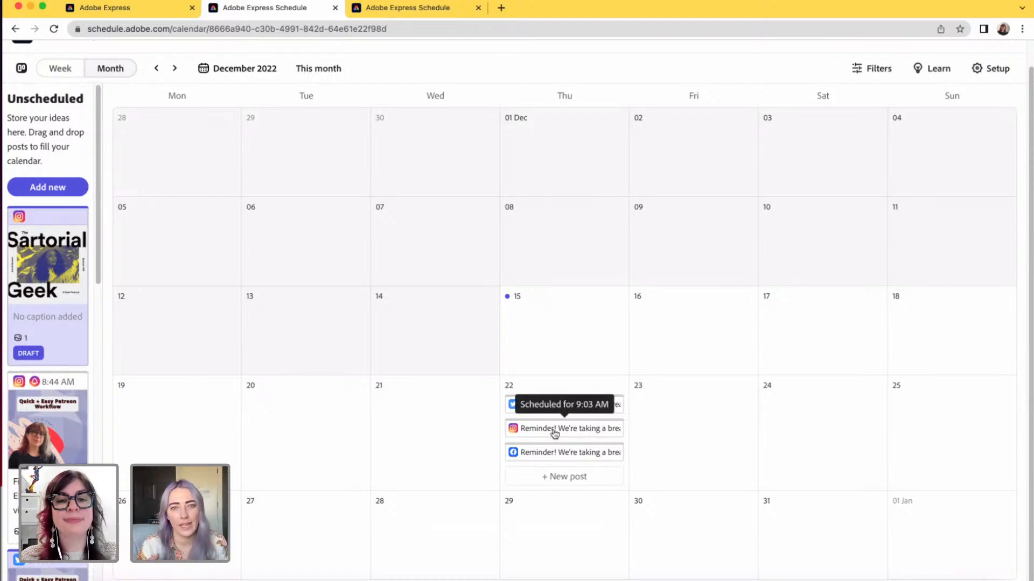
# Step: Open the Twitter post on 22 December, examine its post preview, and close it without editing
pyautogui.click(540, 406)
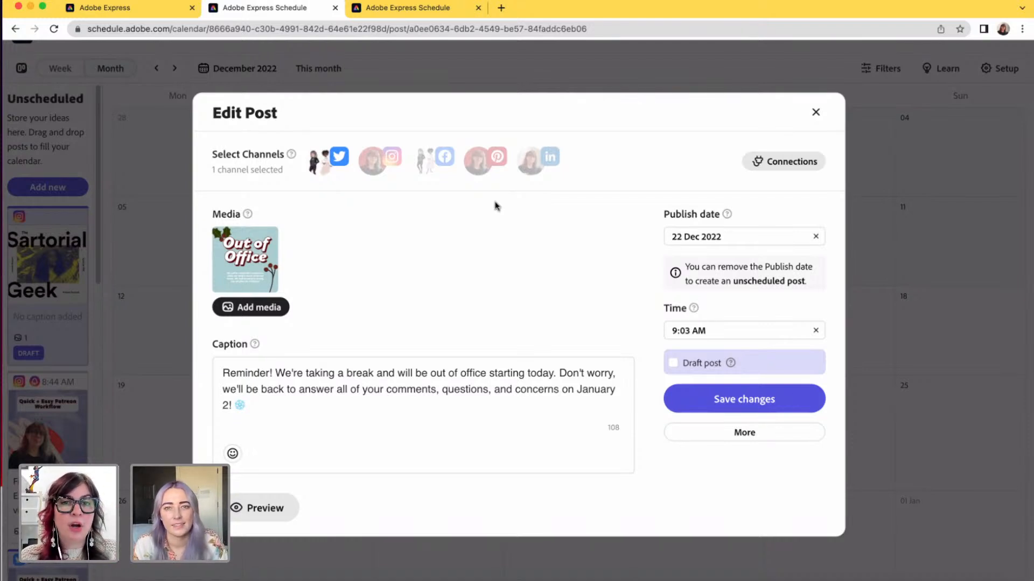
pyautogui.click(293, 413)
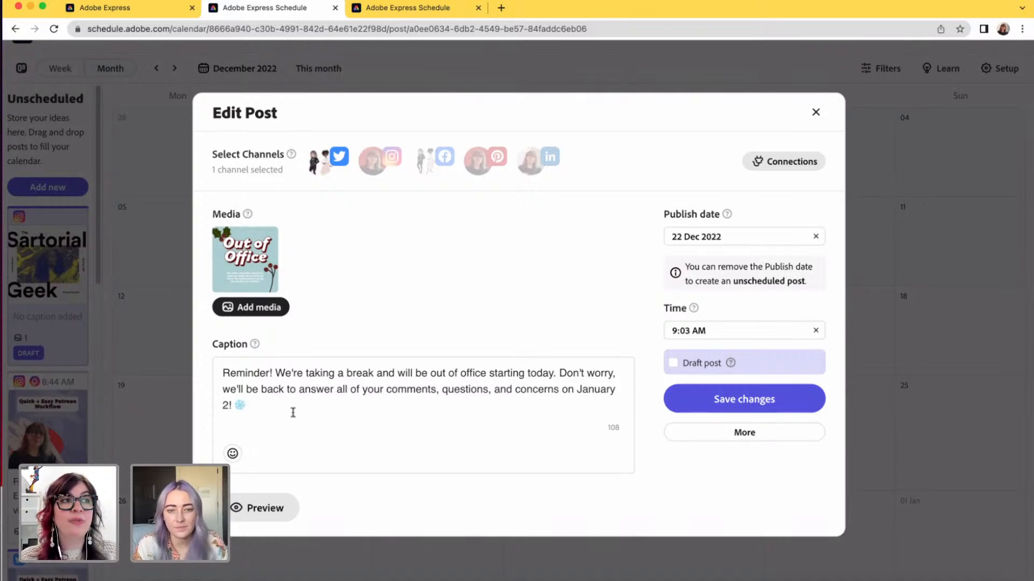
pyautogui.click(234, 498)
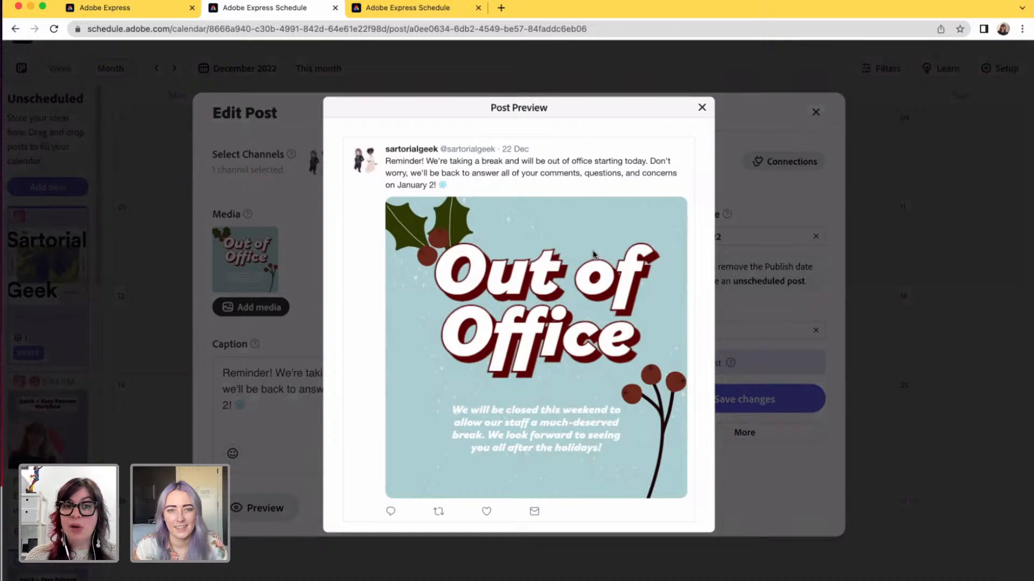
pyautogui.click(702, 107)
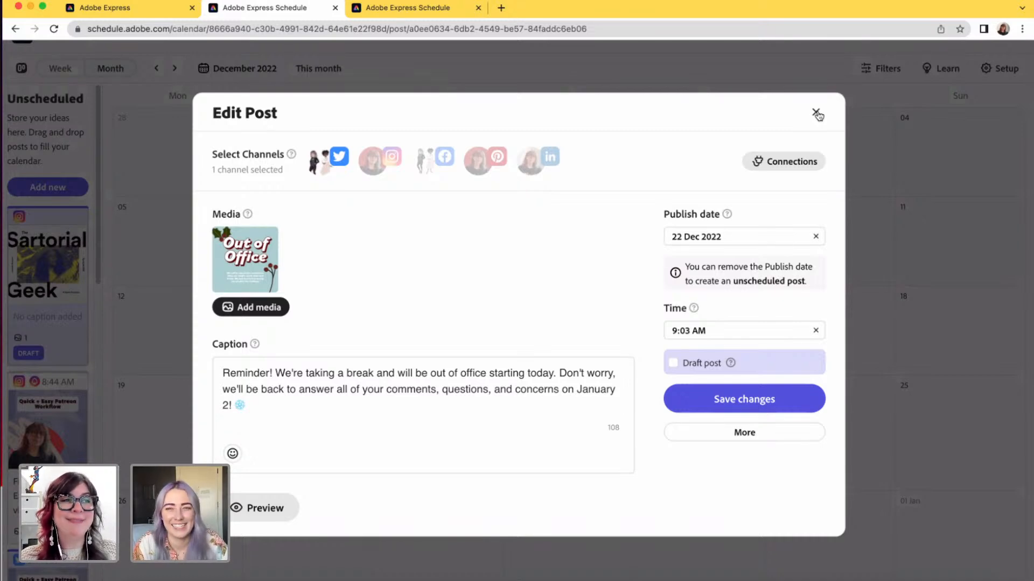
pyautogui.click(249, 512)
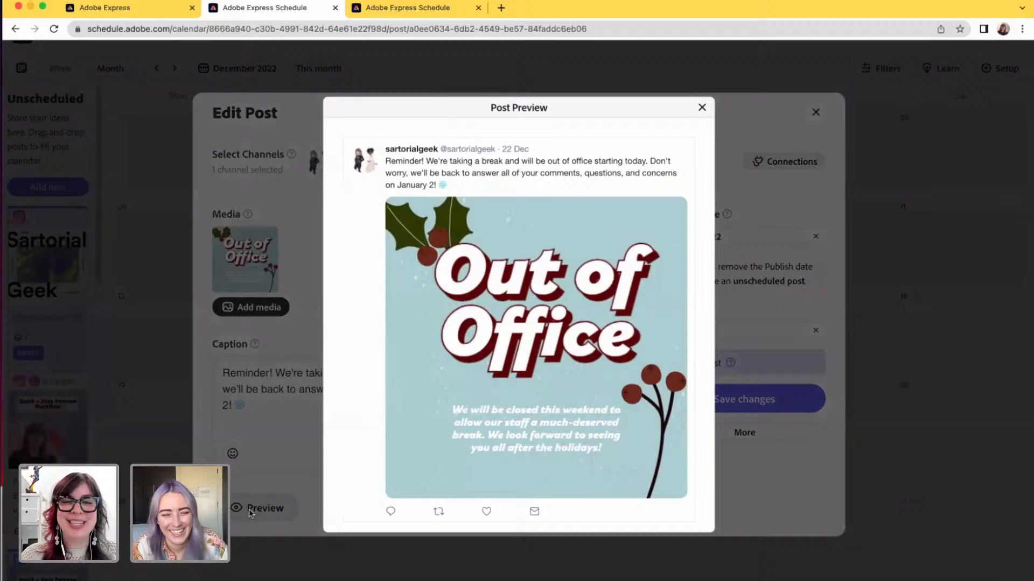
pyautogui.click(702, 107)
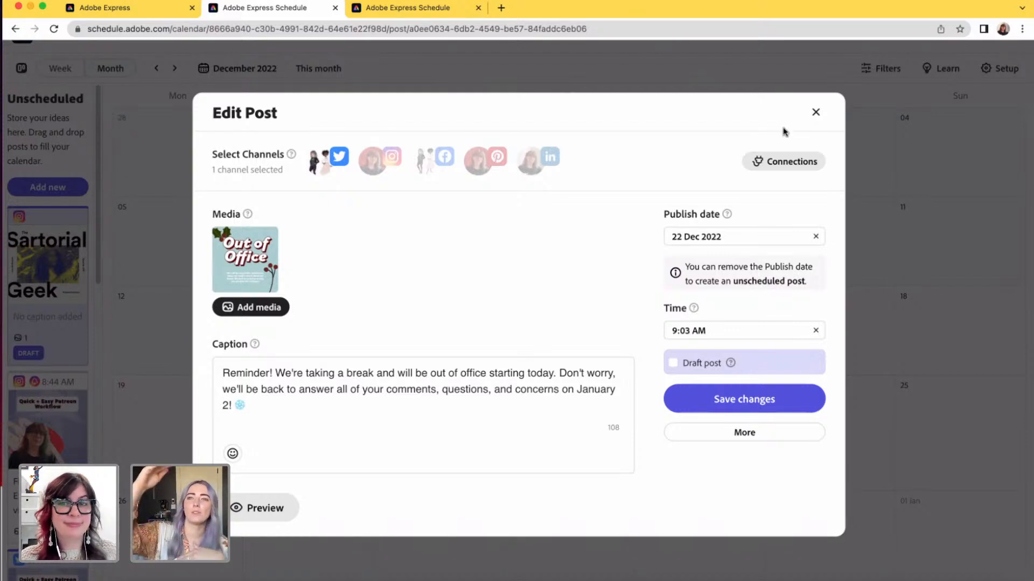
pyautogui.click(816, 113)
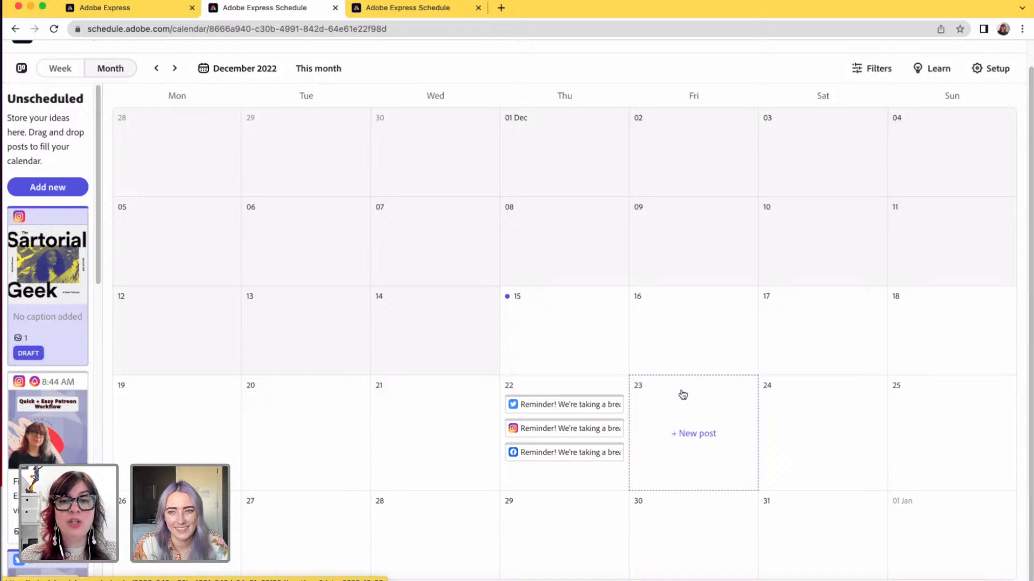
# Step: Start a new post on 23 December and add the "Happy Holidays" group photo project as its media
pyautogui.click(695, 431)
pyautogui.click(249, 279)
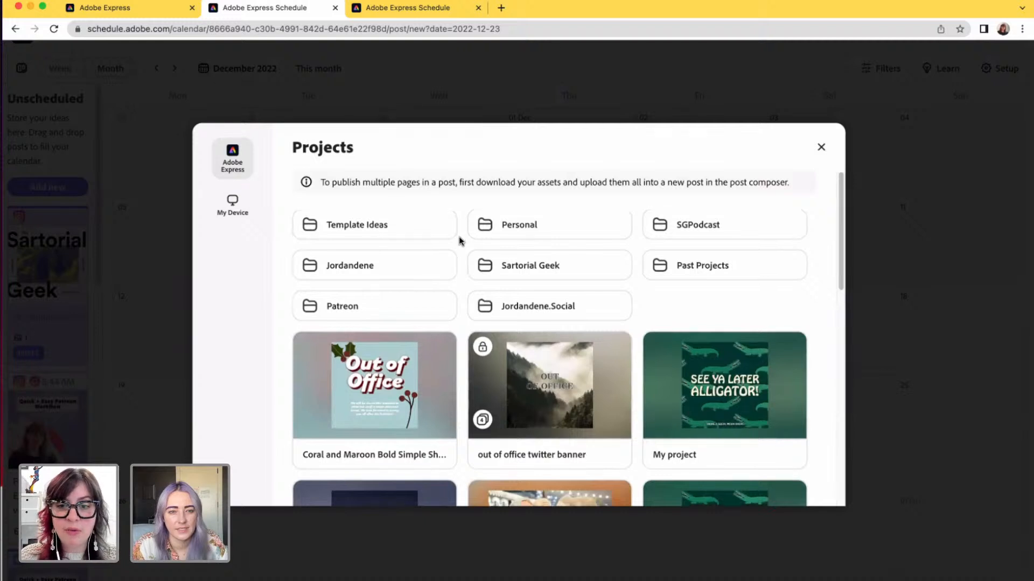
pyautogui.scroll(-3, 459, 239)
pyautogui.scroll(-1, 459, 240)
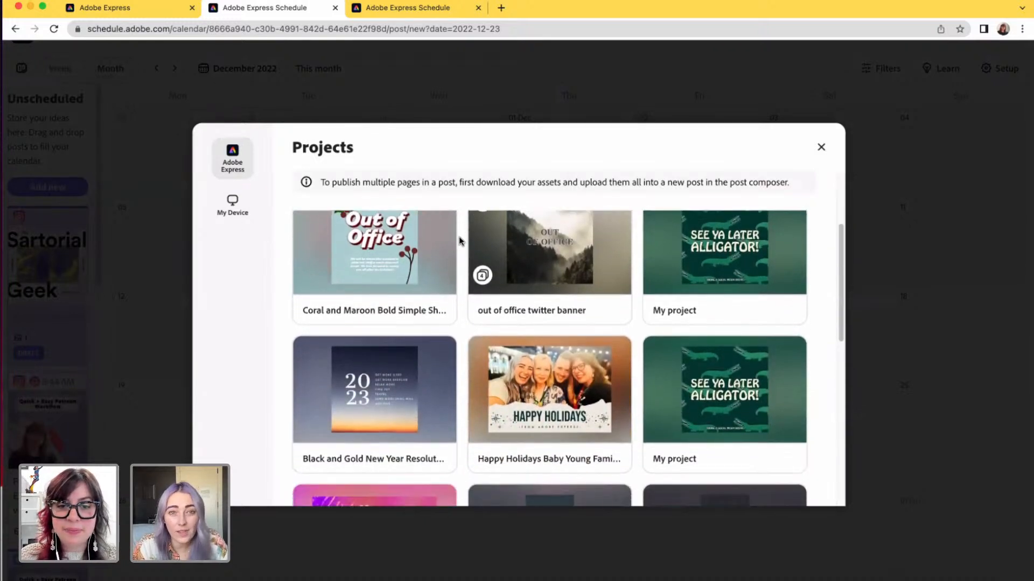
pyautogui.scroll(-3, 459, 240)
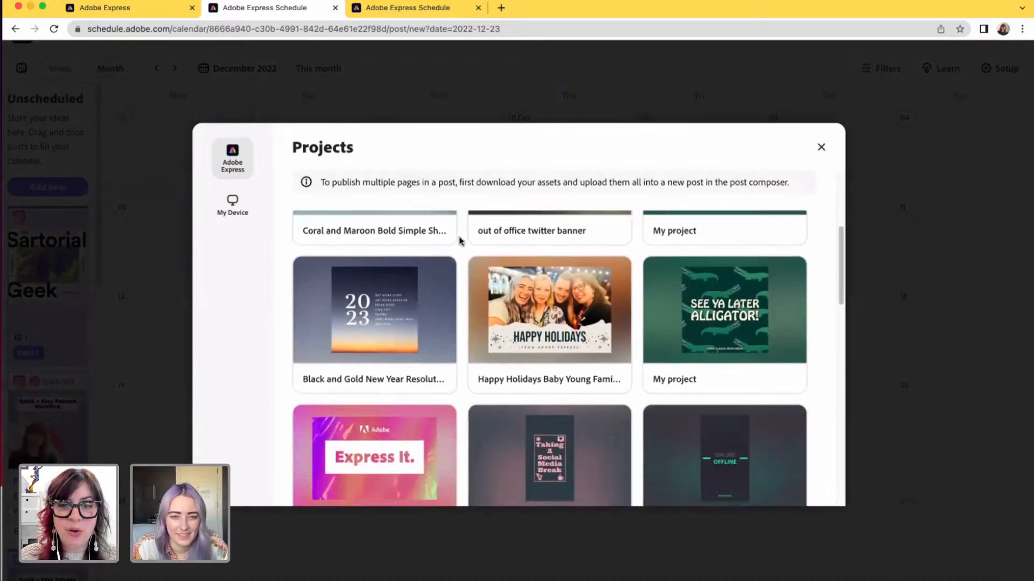
pyautogui.scroll(1, 459, 241)
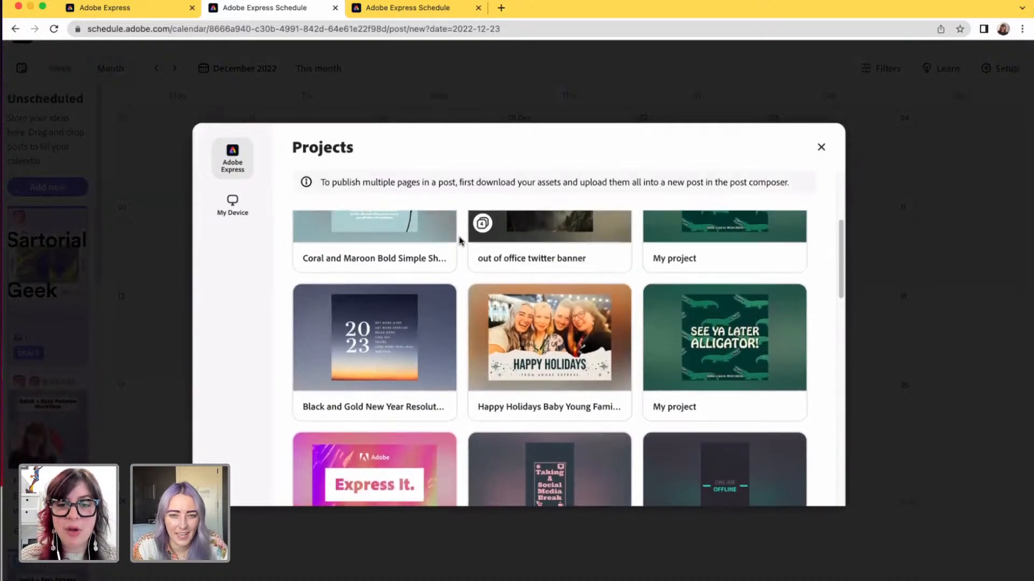
pyautogui.moveTo(539, 331)
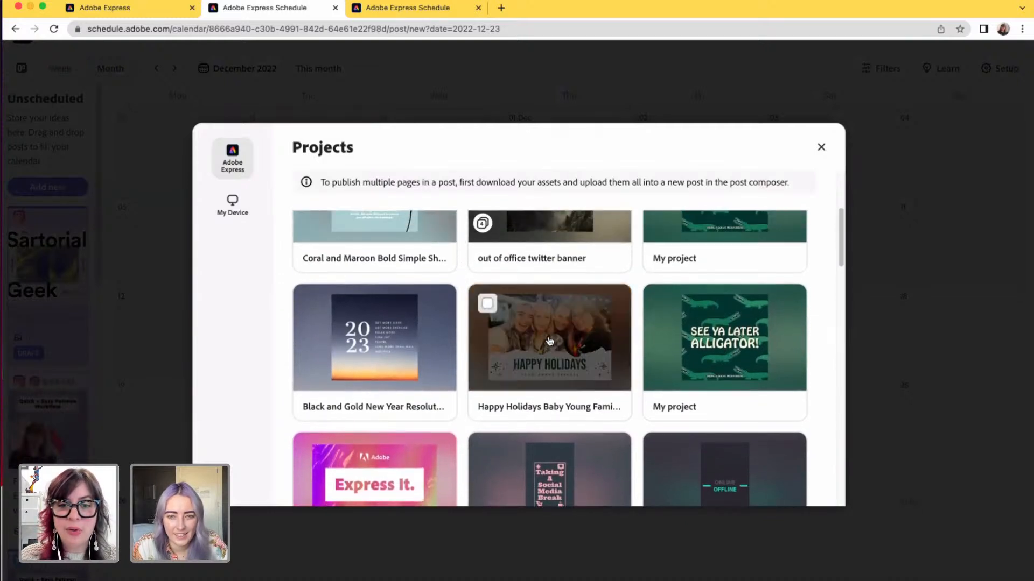
pyautogui.click(487, 304)
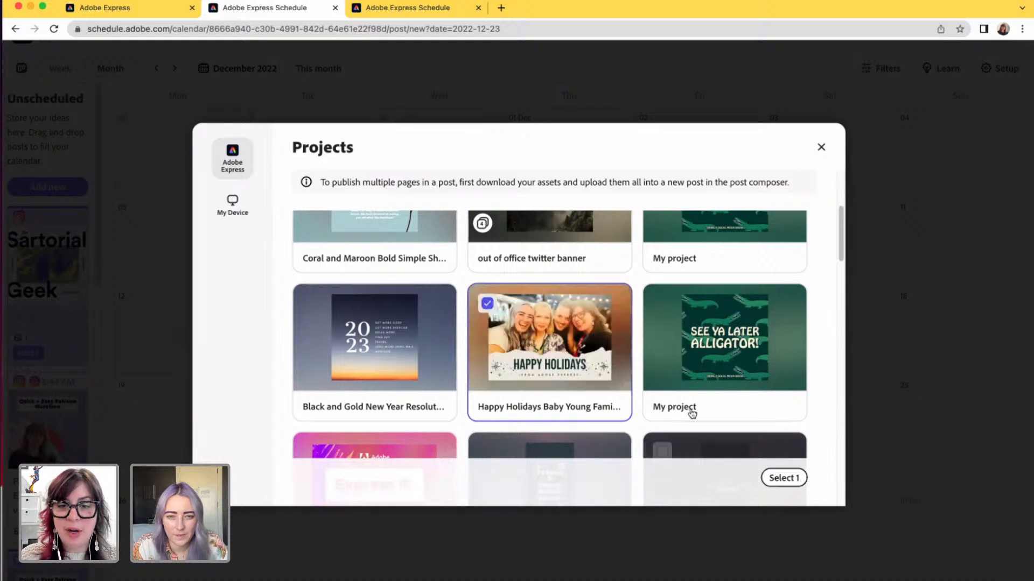
pyautogui.click(778, 476)
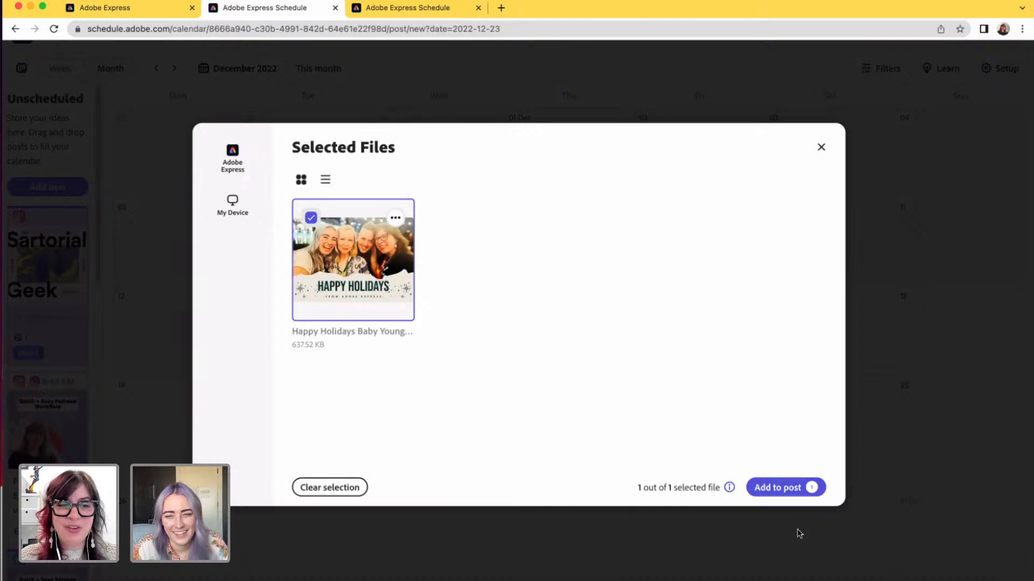
pyautogui.click(782, 490)
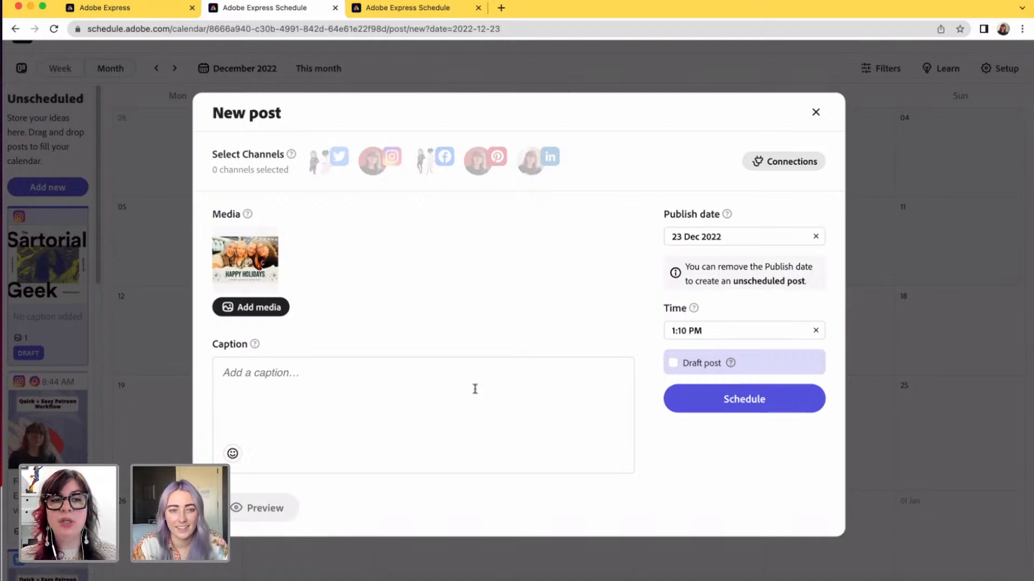
# Step: Select LinkedIn, Facebook, Instagram and Twitter as the channels for the new holiday post
pyautogui.click(533, 163)
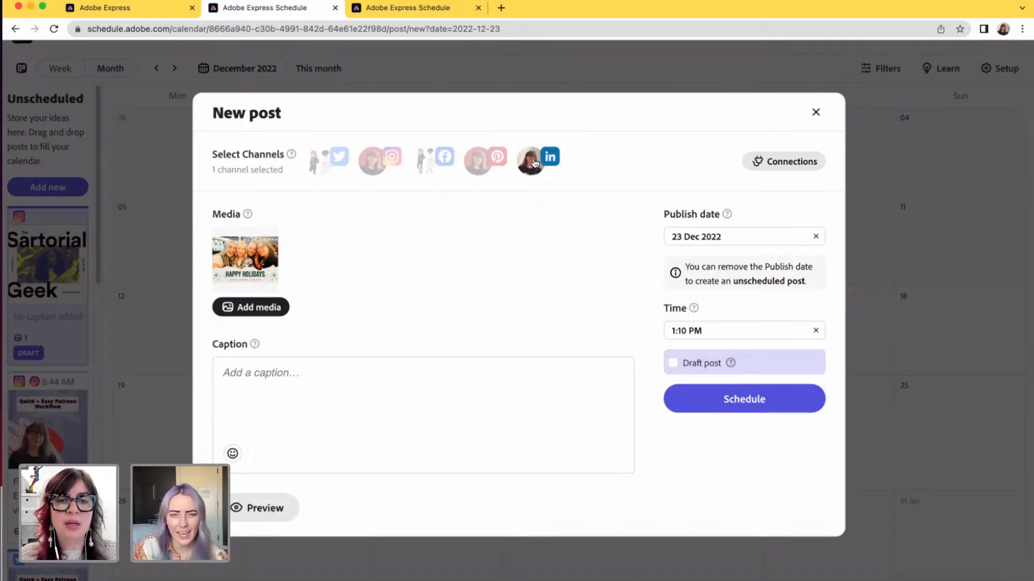
pyautogui.click(430, 165)
pyautogui.click(393, 163)
pyautogui.click(314, 114)
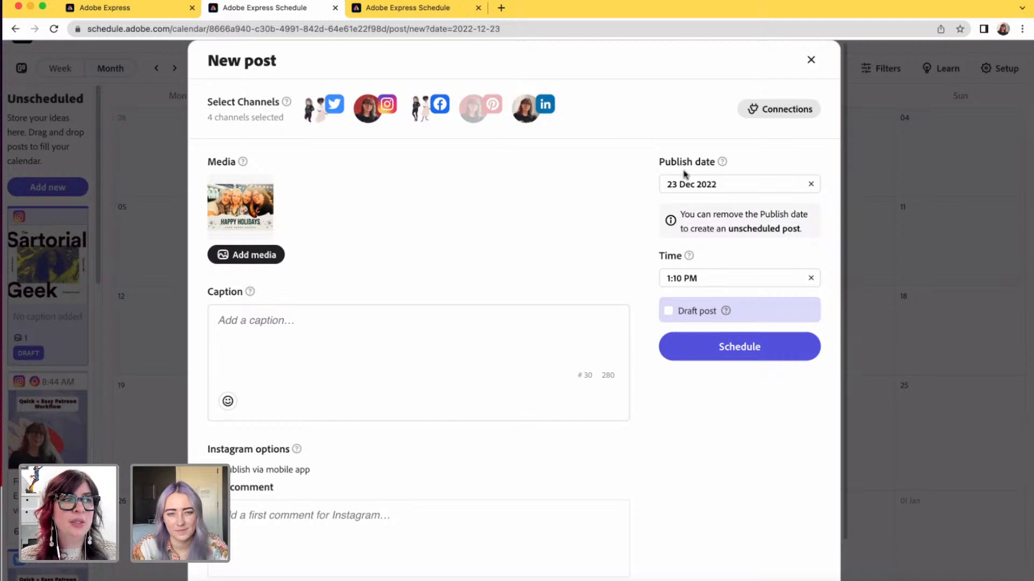
# Step: Set the post's publish date to 25 Dec 2022 and its time to 2:10 PM
pyautogui.click(667, 184)
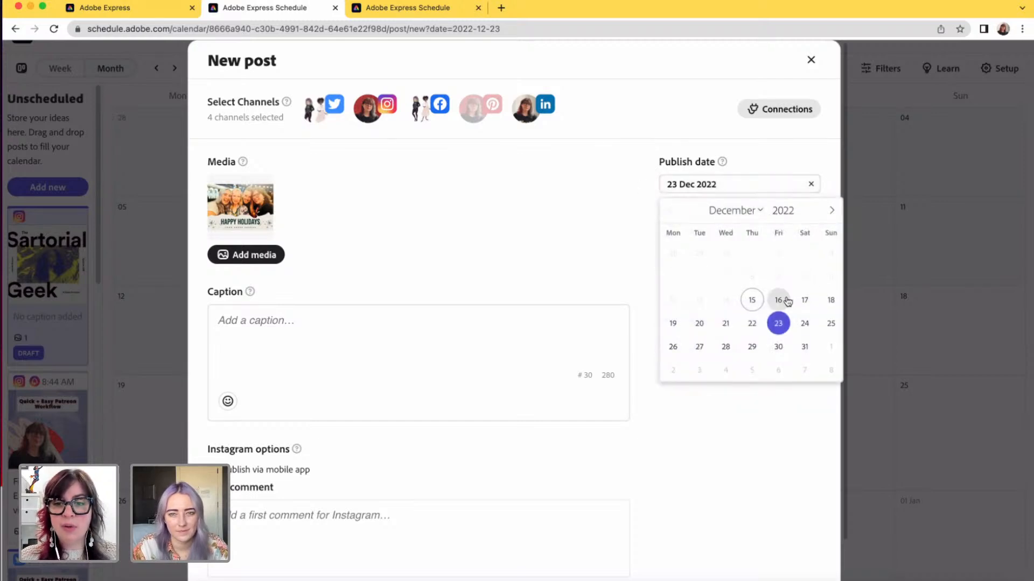
pyautogui.click(830, 324)
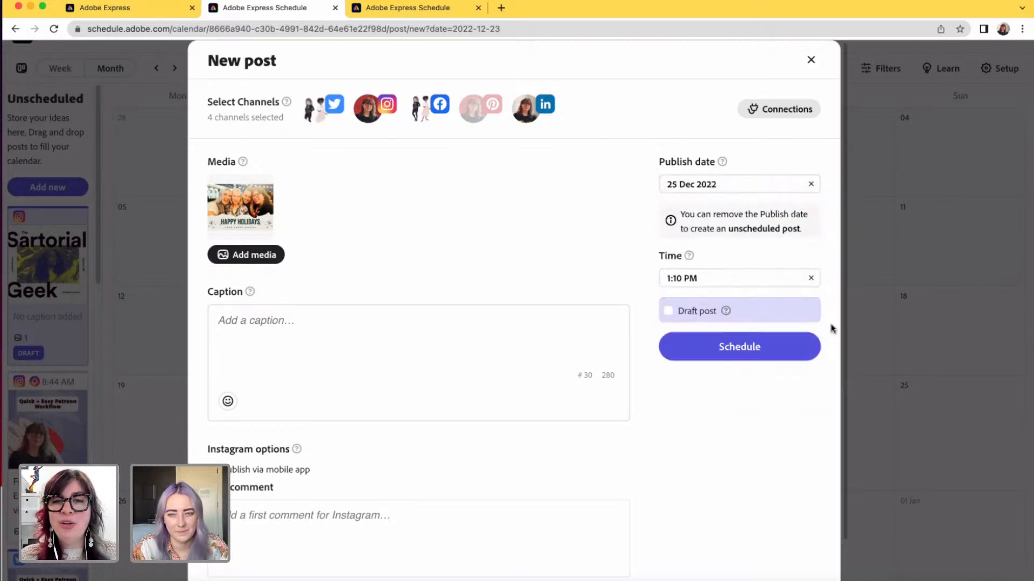
pyautogui.click(723, 282)
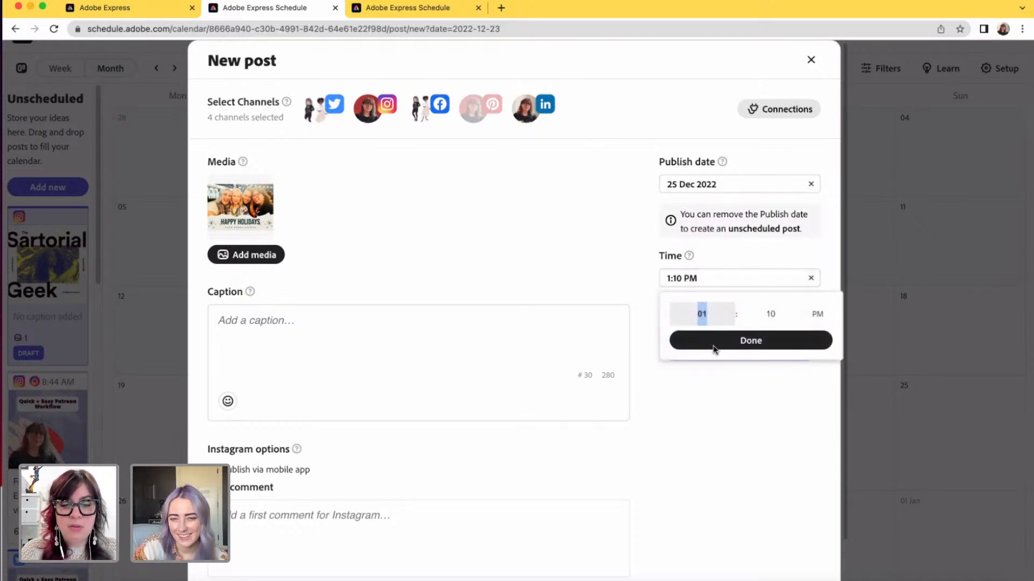
pyautogui.write('2')
pyautogui.click(753, 339)
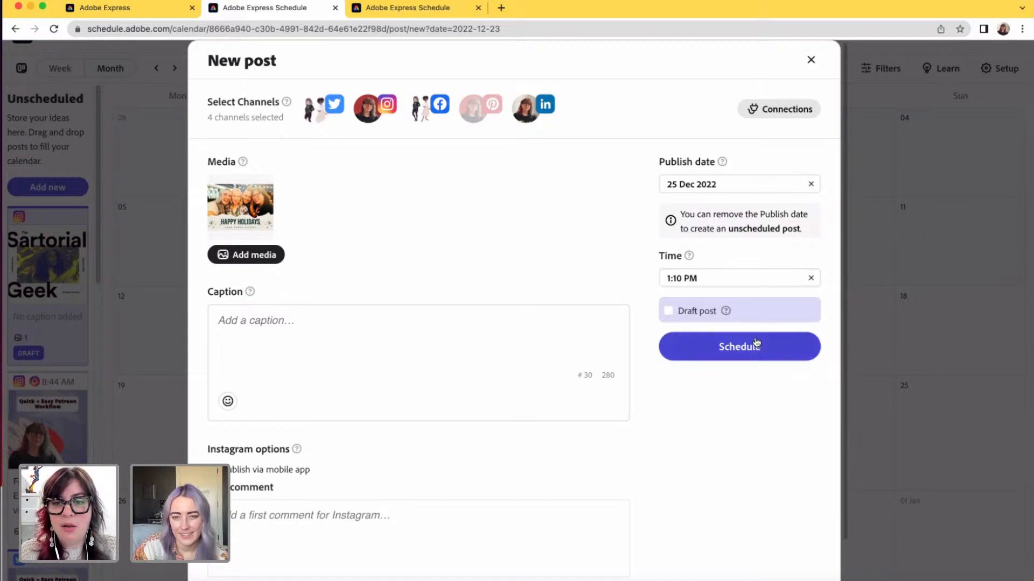
# Step: Write the caption "Happy Holidays from the Adobe Express community team!" for the post
pyautogui.click(266, 326)
pyautogui.write('Happy Ho')
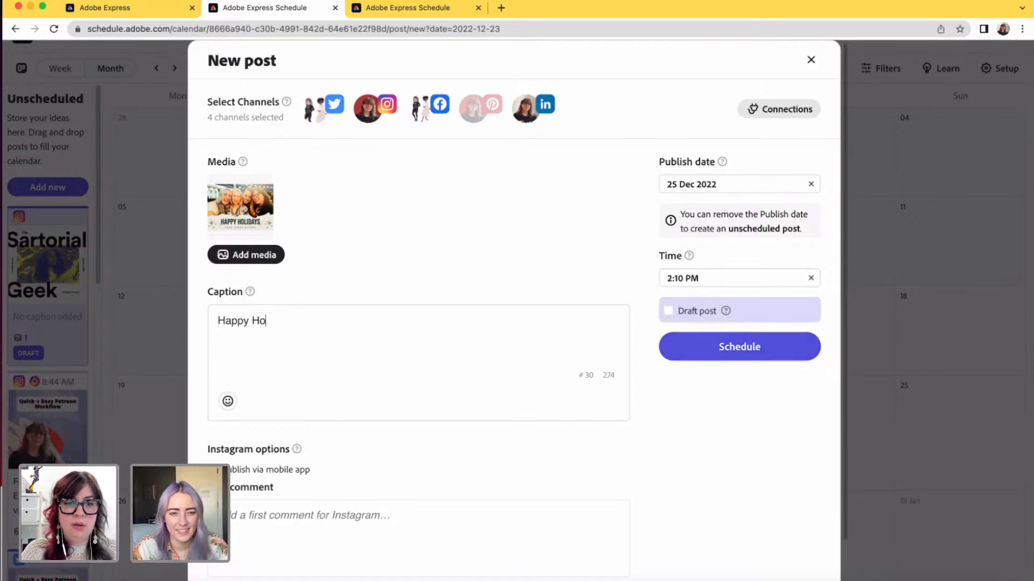
pyautogui.write('lidays from the Adobe expre')
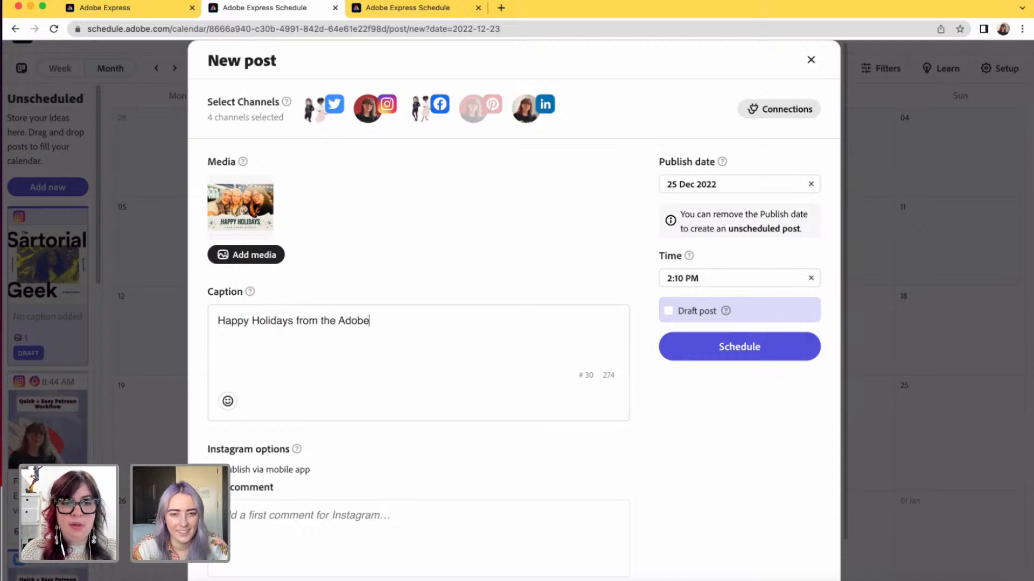
pyautogui.press('BackSpace')
pyautogui.press('BackSpace')
pyautogui.press('BackSpace')
pyautogui.press('BackSpace')
pyautogui.press('BackSpace')
pyautogui.write('Expre')
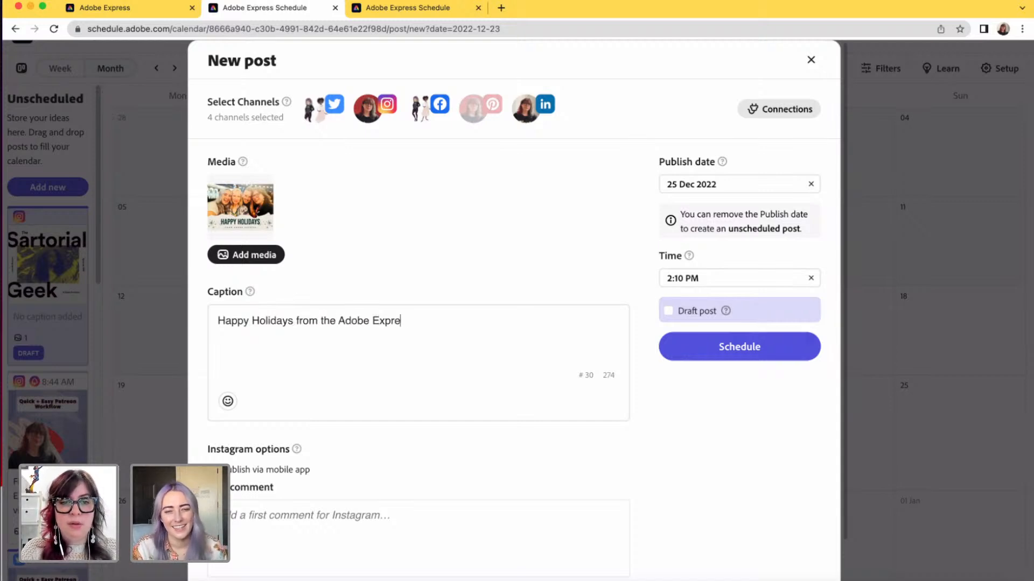
pyautogui.write('ss community team!')
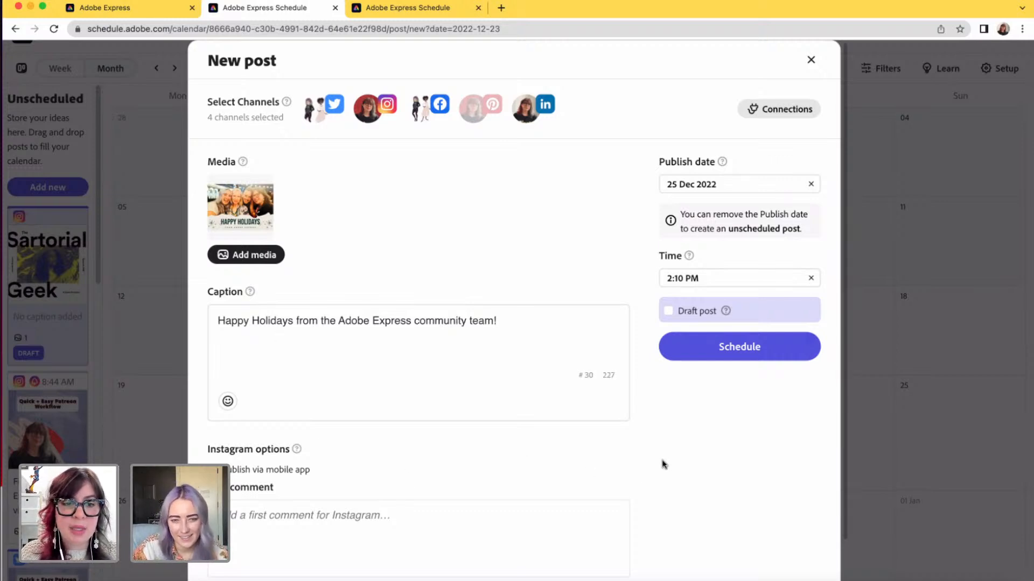
# Step: Append Christmas tree, sparkles and snowman emojis to the end of the caption, in that order
pyautogui.scroll(-2, 663, 464)
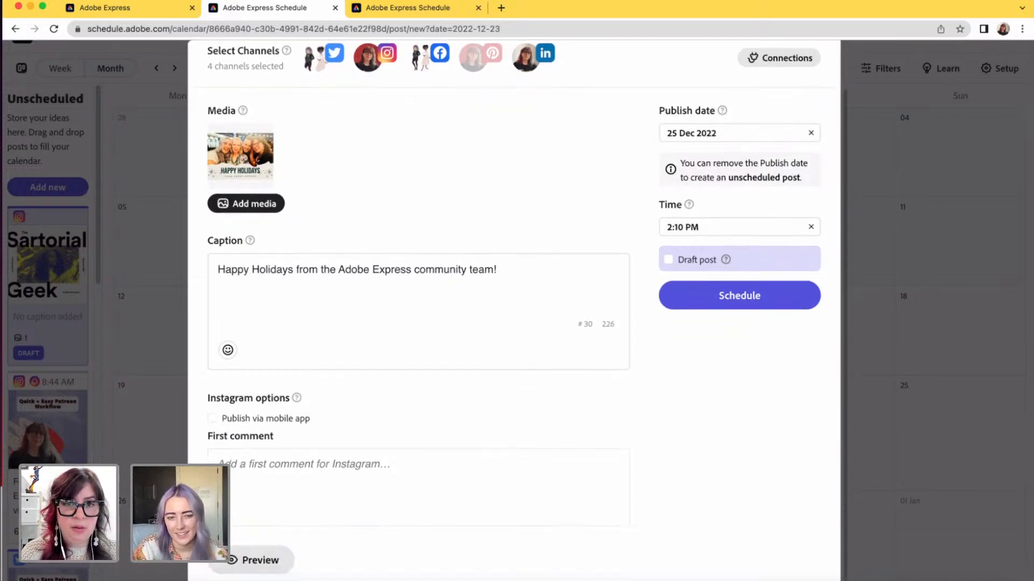
pyautogui.press('ctrl+super+space')
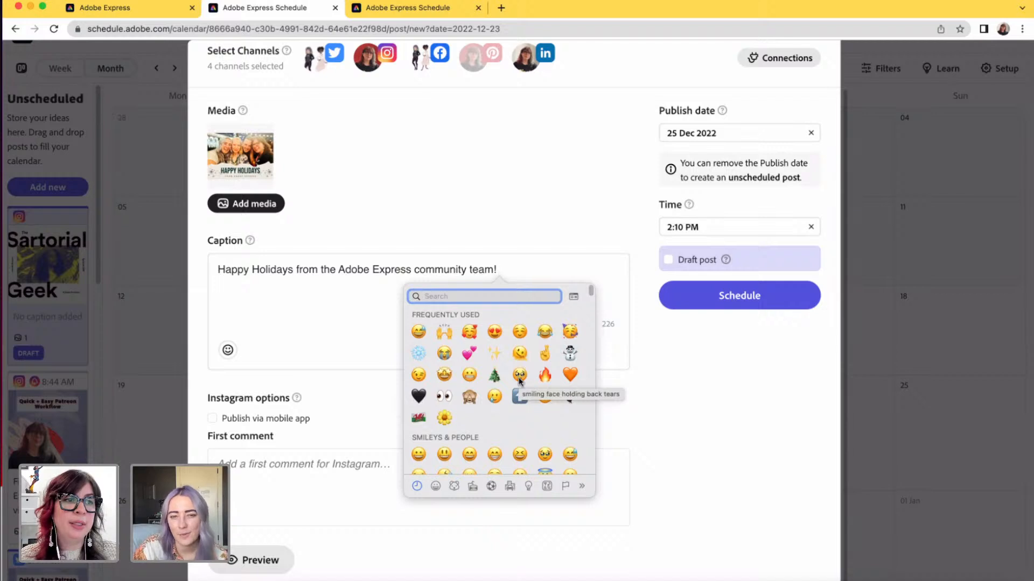
pyautogui.click(493, 355)
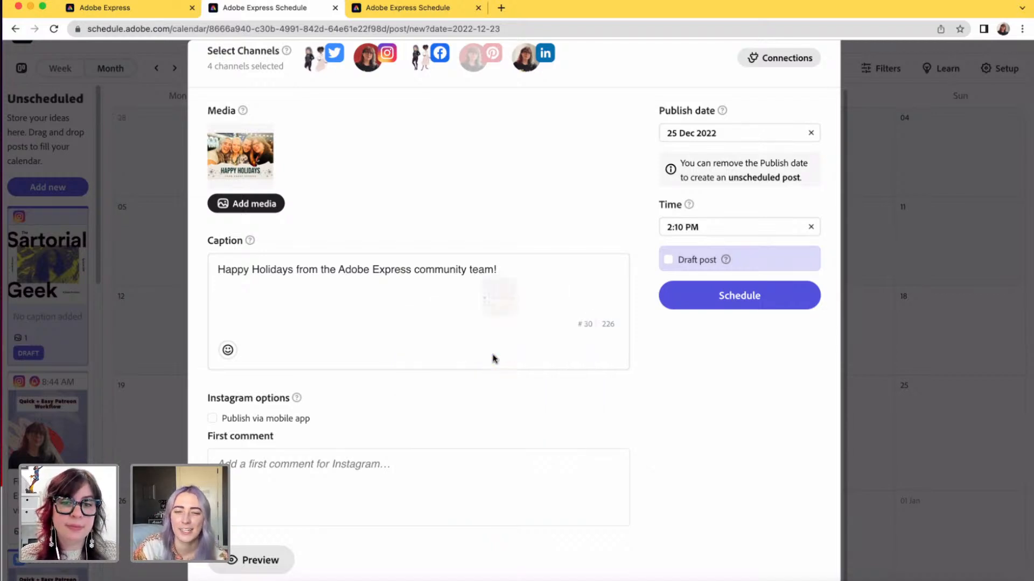
pyautogui.press('ctrl+super+space')
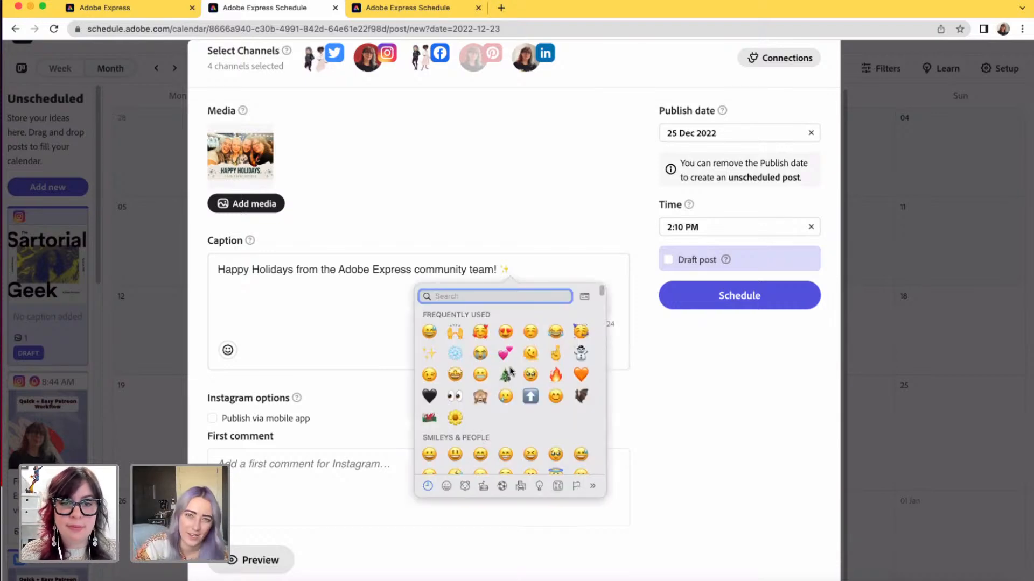
pyautogui.click(506, 375)
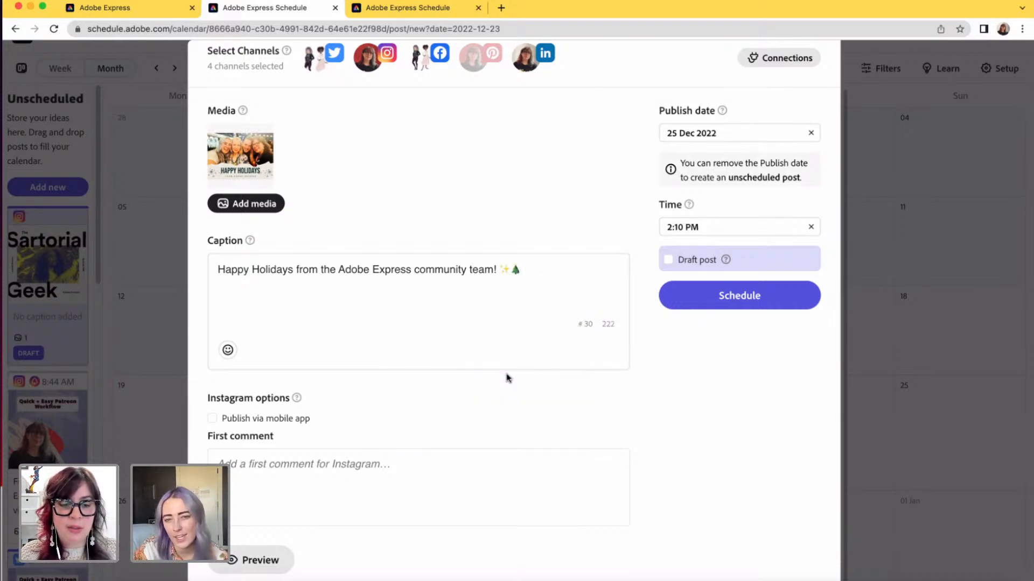
pyautogui.press('ctrl+super+space')
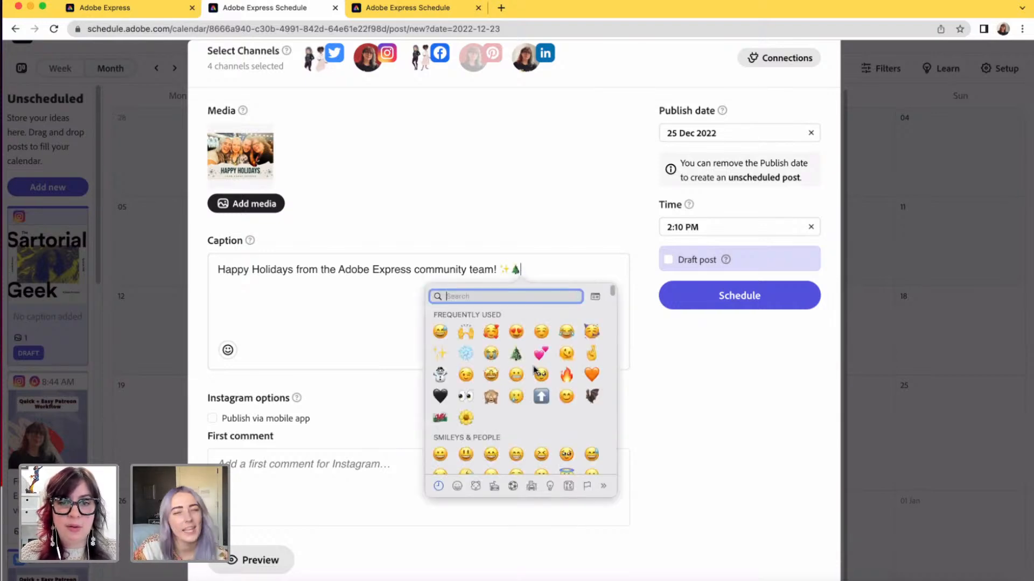
pyautogui.click(440, 375)
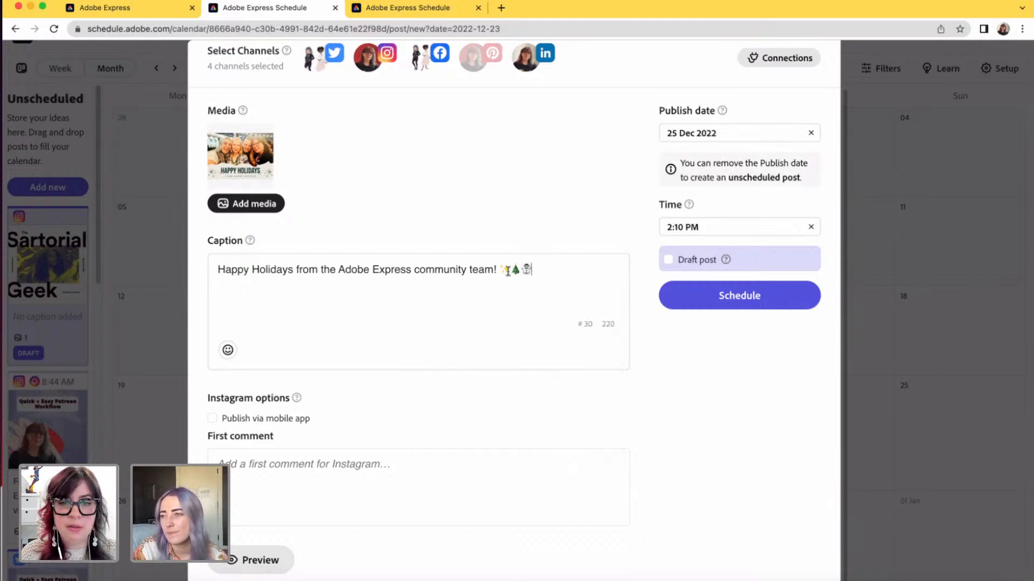
pyautogui.moveTo(507, 270); pyautogui.dragTo(511, 270)
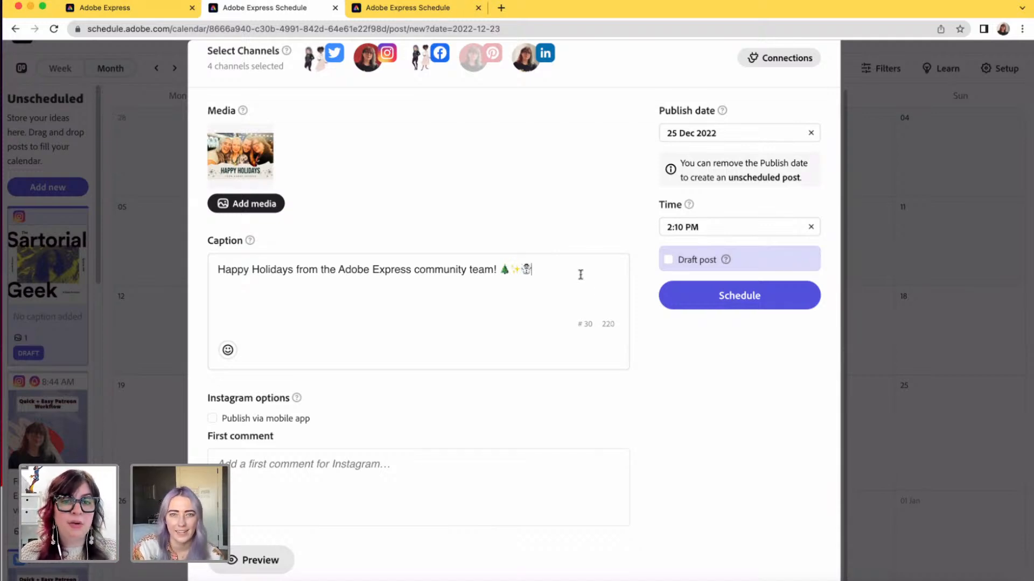
# Step: Examine the LinkedIn, Facebook, Instagram and Twitter previews for how the group photo is cropped, and close the preview
pyautogui.scroll(2, 653, 378)
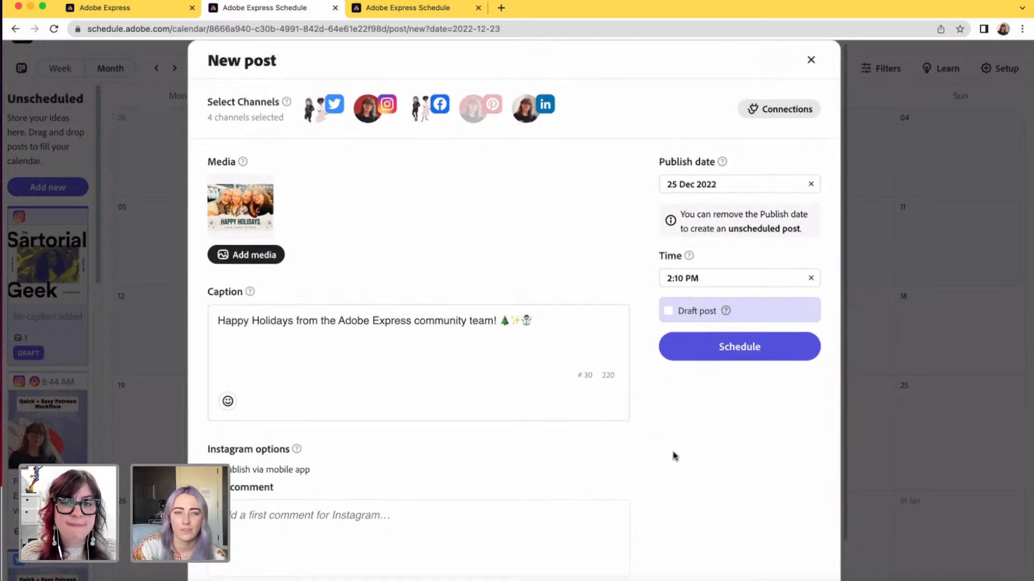
pyautogui.scroll(-2, 674, 456)
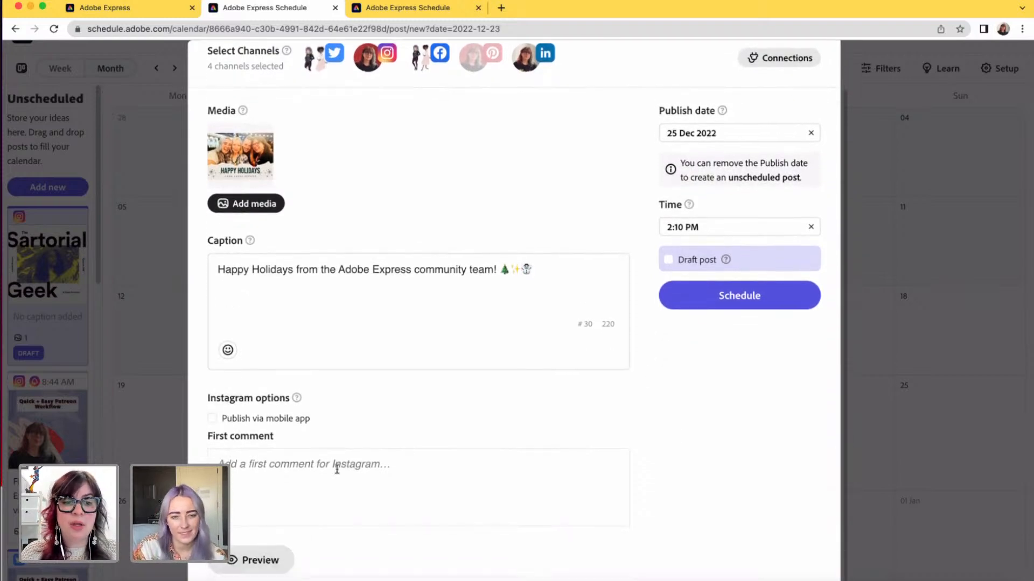
pyautogui.click(255, 561)
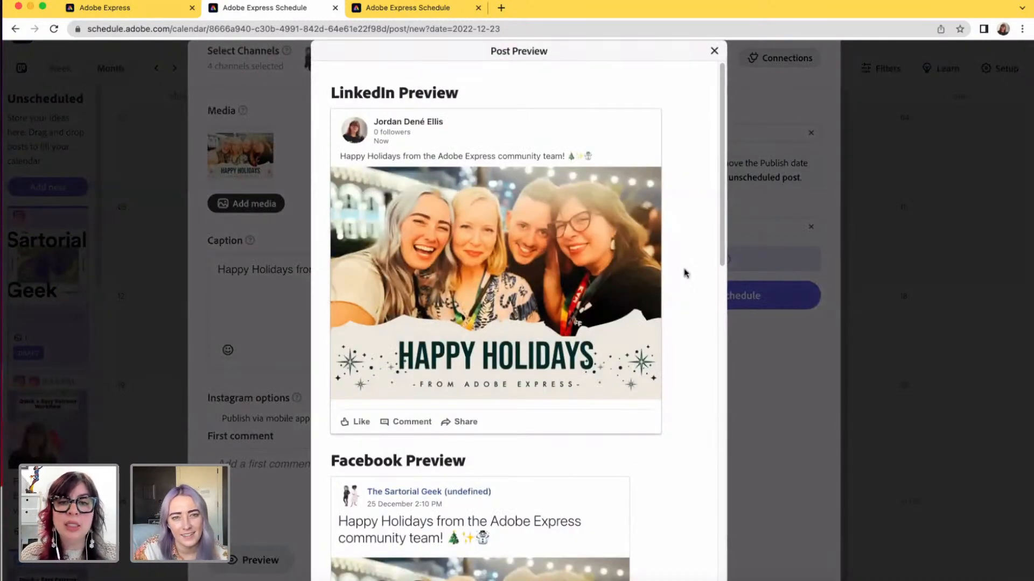
pyautogui.scroll(-2, 698, 277)
pyautogui.scroll(-1, 698, 277)
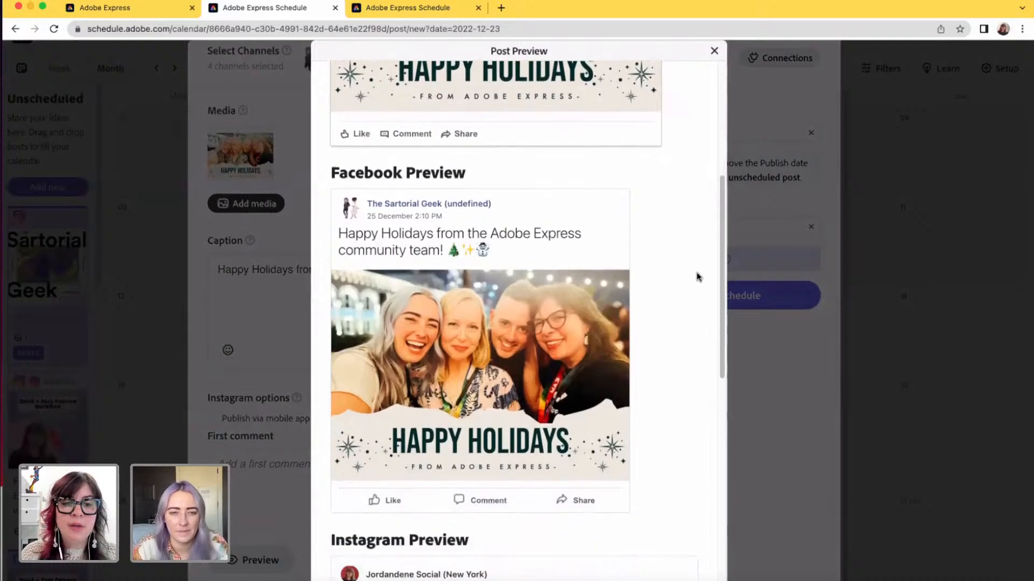
pyautogui.scroll(-3, 705, 326)
pyautogui.scroll(-3, 705, 328)
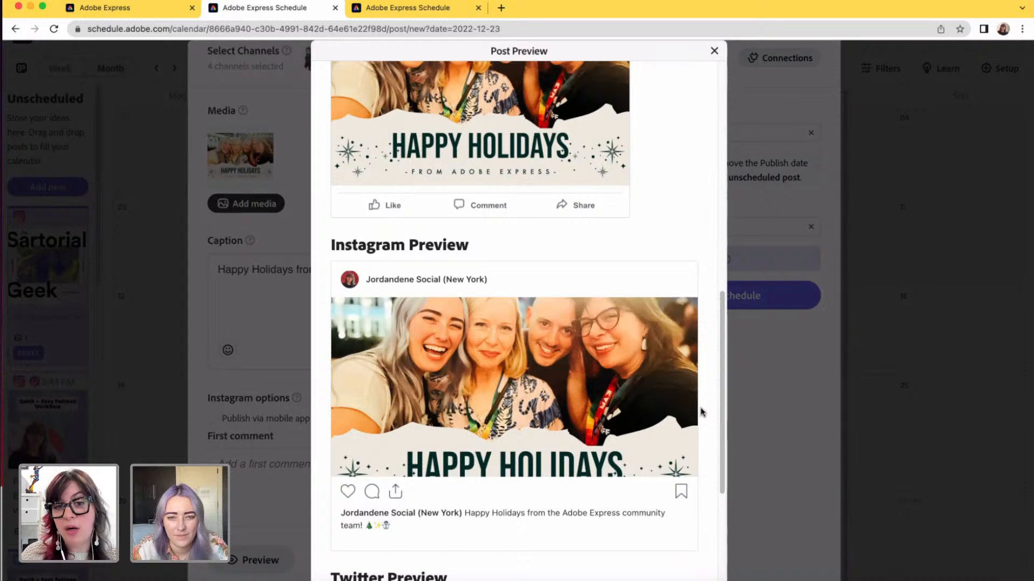
pyautogui.scroll(-5, 701, 412)
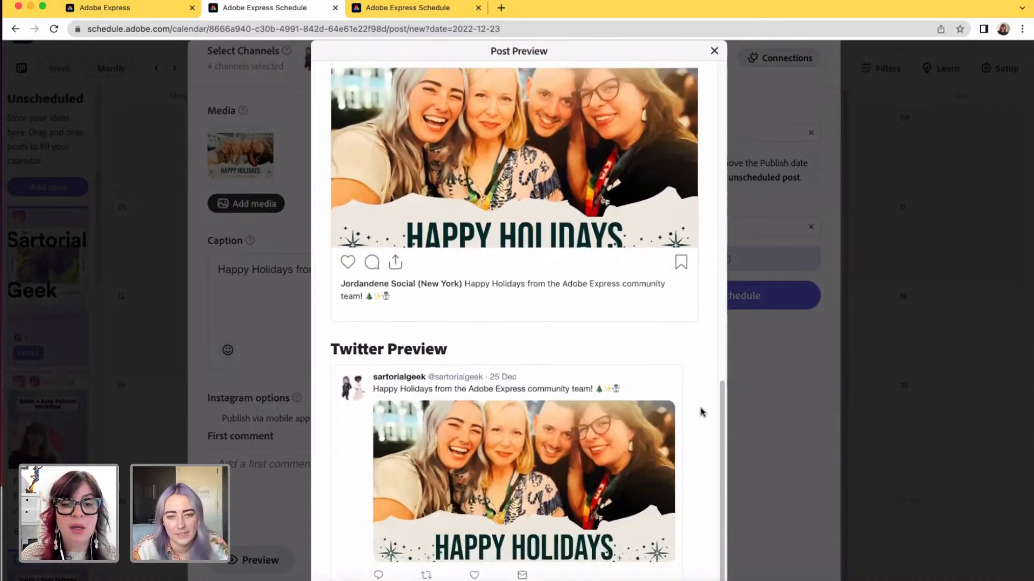
pyautogui.scroll(4, 700, 412)
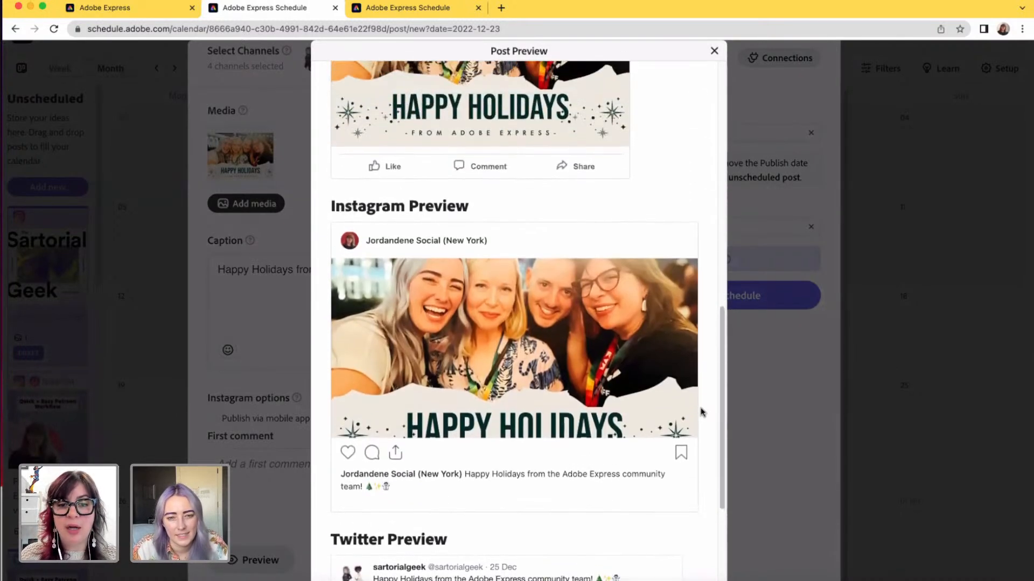
pyautogui.scroll(-4, 700, 412)
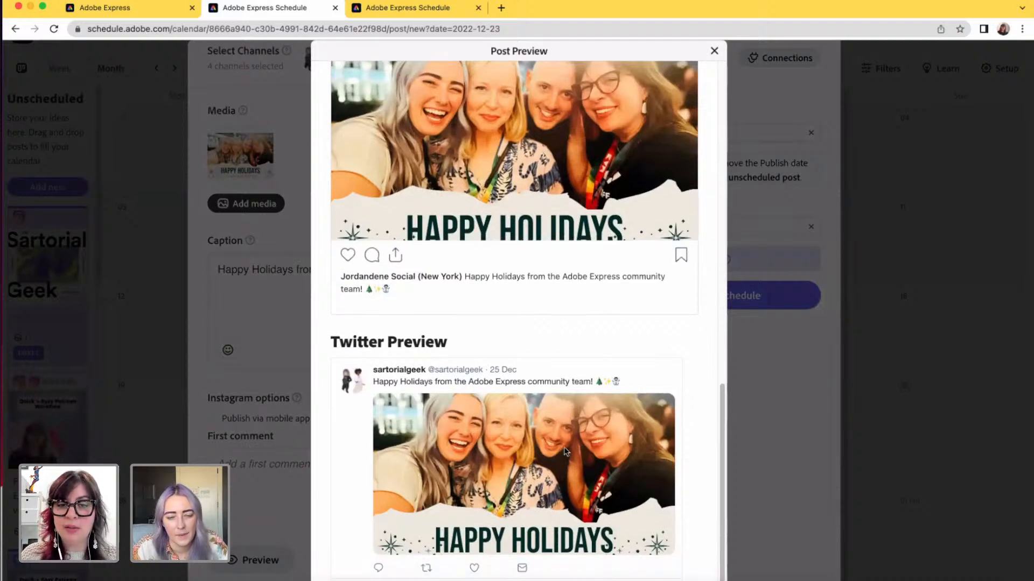
pyautogui.scroll(5, 578, 454)
pyautogui.scroll(3, 581, 453)
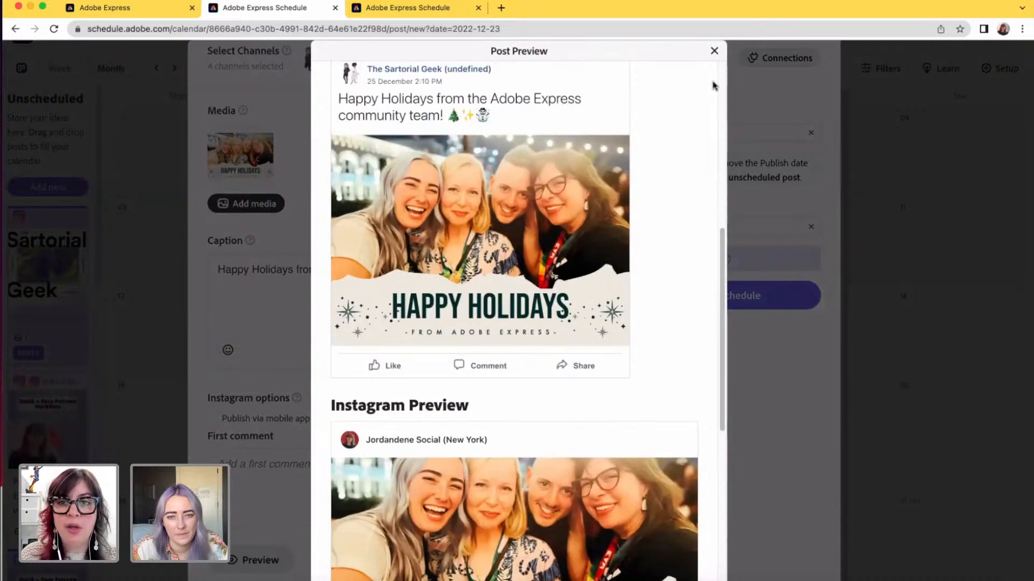
pyautogui.click(714, 51)
# Step: Remove Instagram and Twitter from the post's channels and add it to the calendar as a draft
pyautogui.scroll(2, 407, 128)
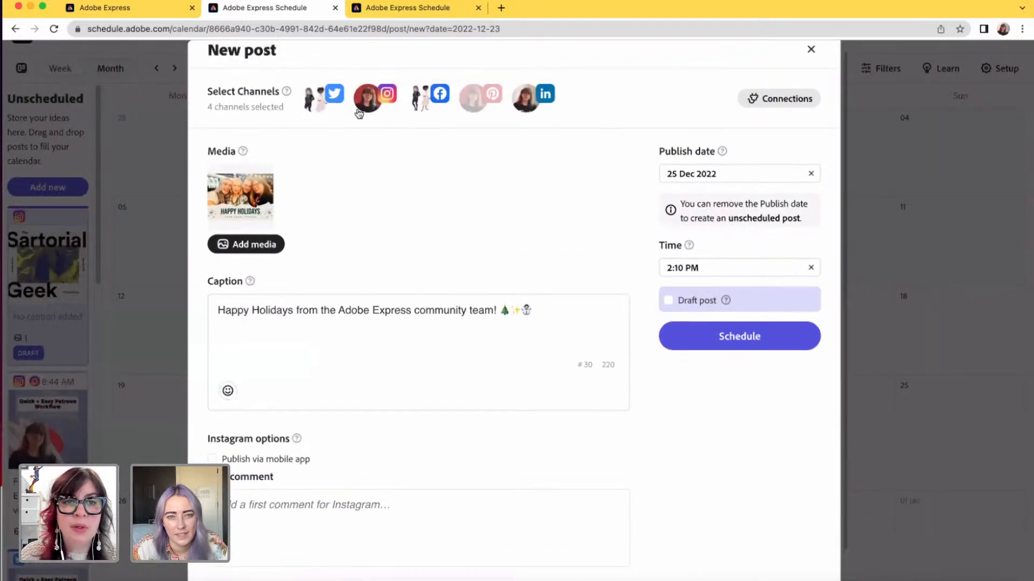
pyautogui.click(367, 105)
pyautogui.click(320, 168)
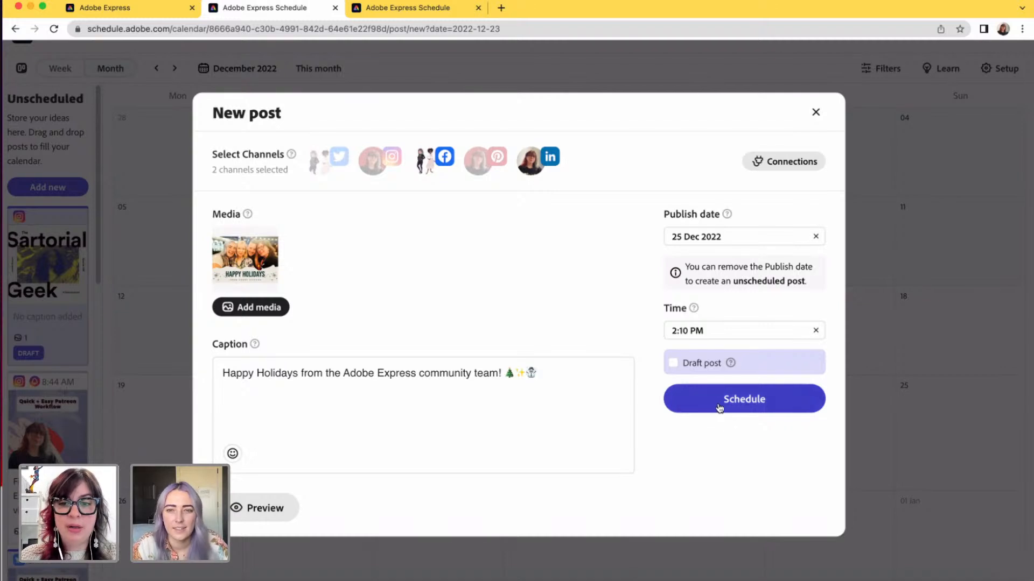
pyautogui.click(673, 364)
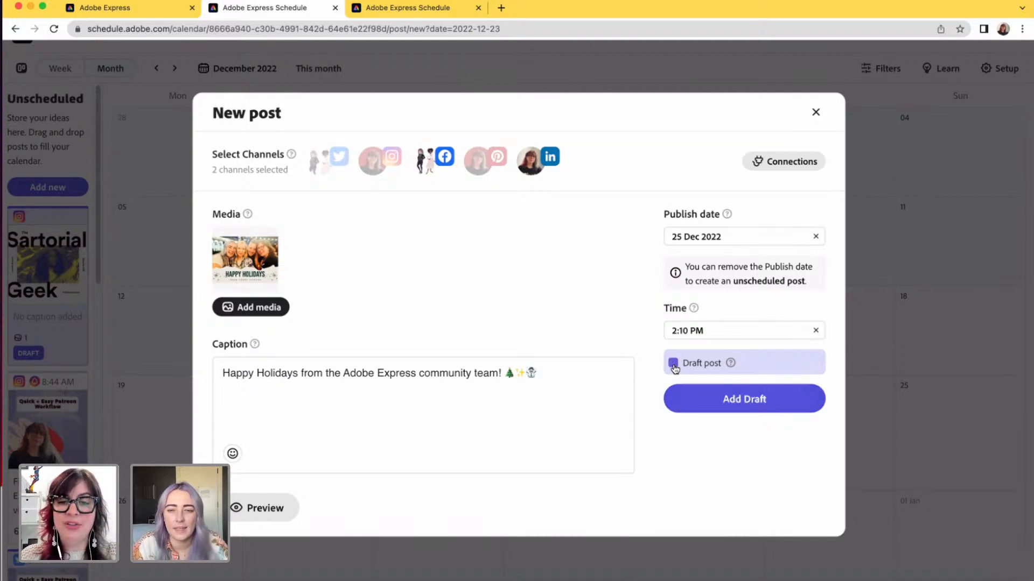
pyautogui.click(725, 406)
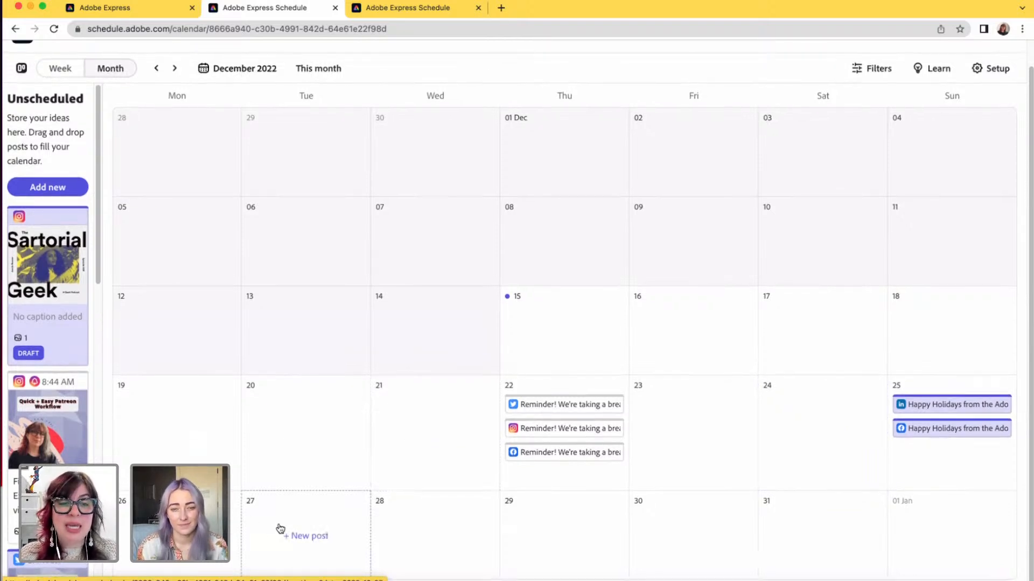
# Step: Add a Twitter draft on 27 December with the caption "community spotlight"
pyautogui.click(280, 529)
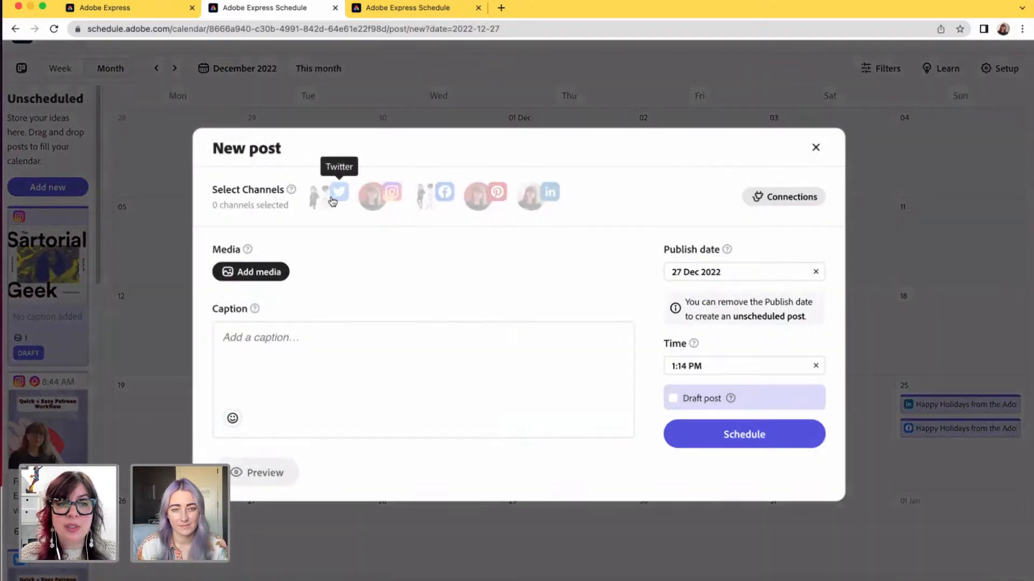
pyautogui.click(319, 202)
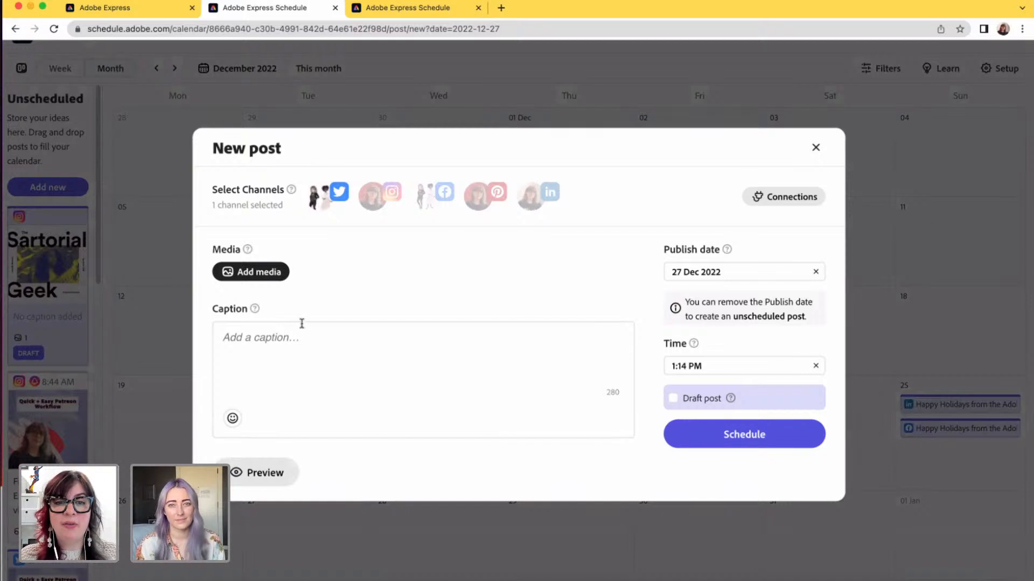
pyautogui.click(672, 399)
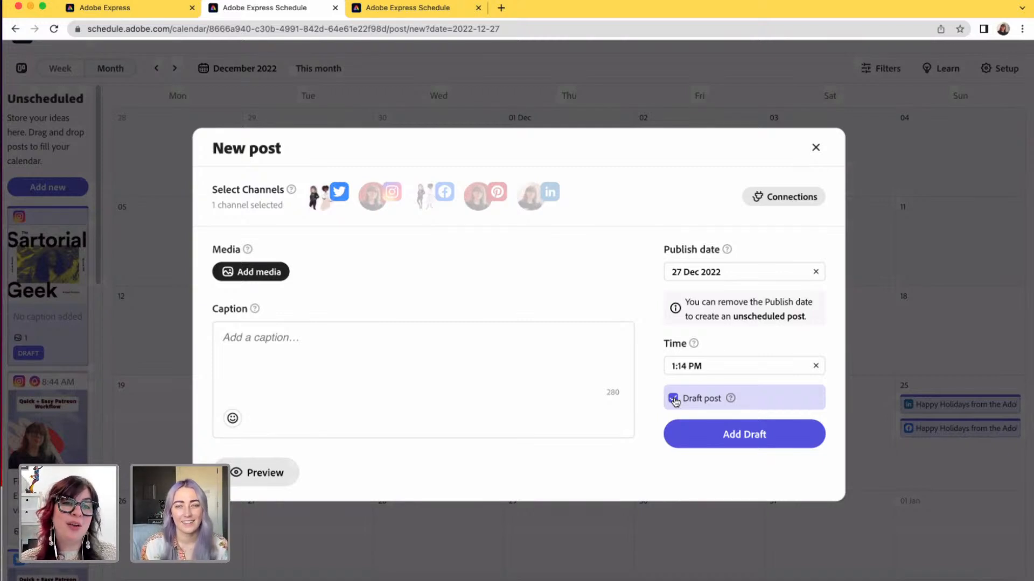
pyautogui.click(299, 339)
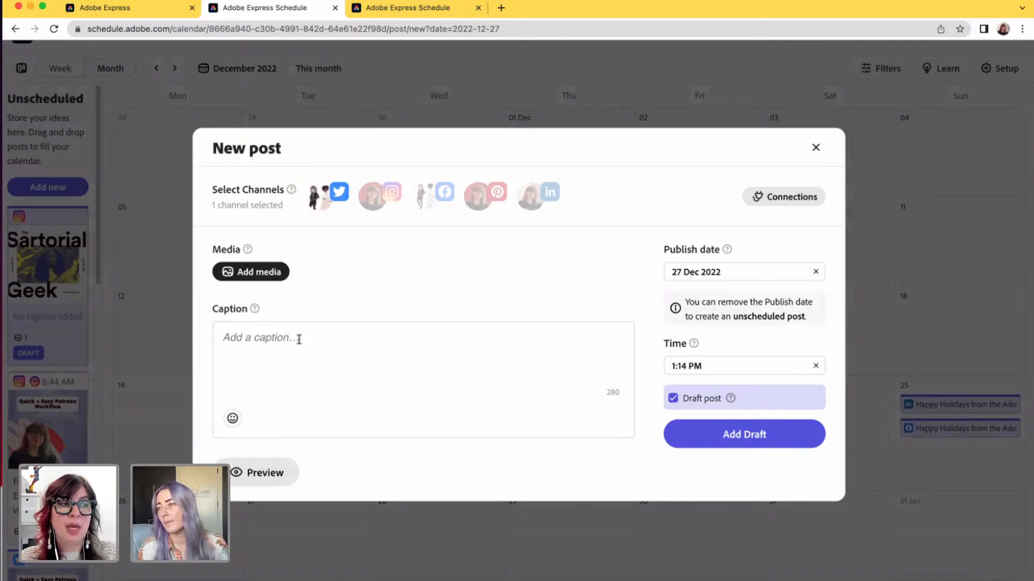
pyautogui.write('communit')
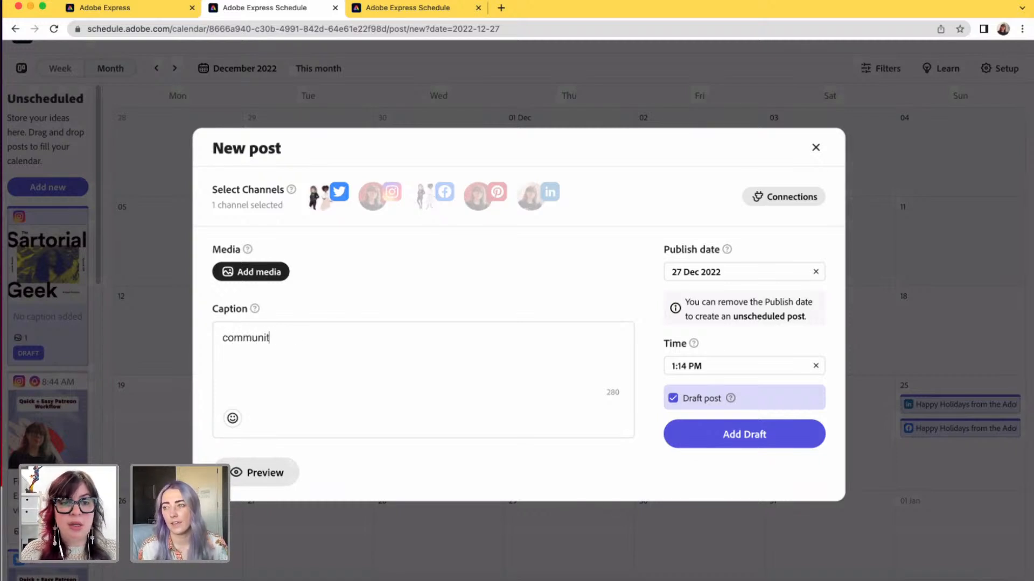
pyautogui.write('y spotlight')
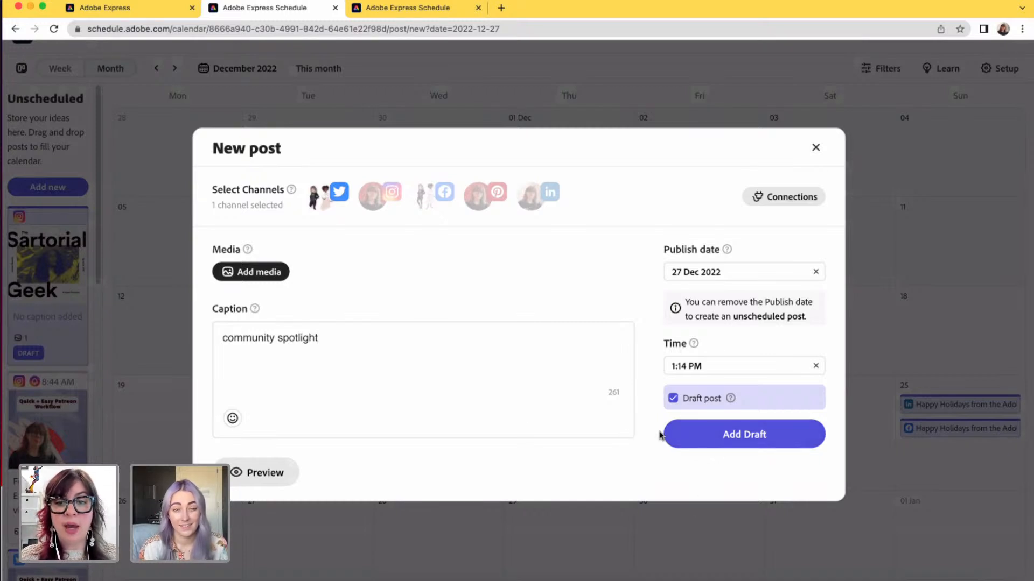
pyautogui.click(729, 446)
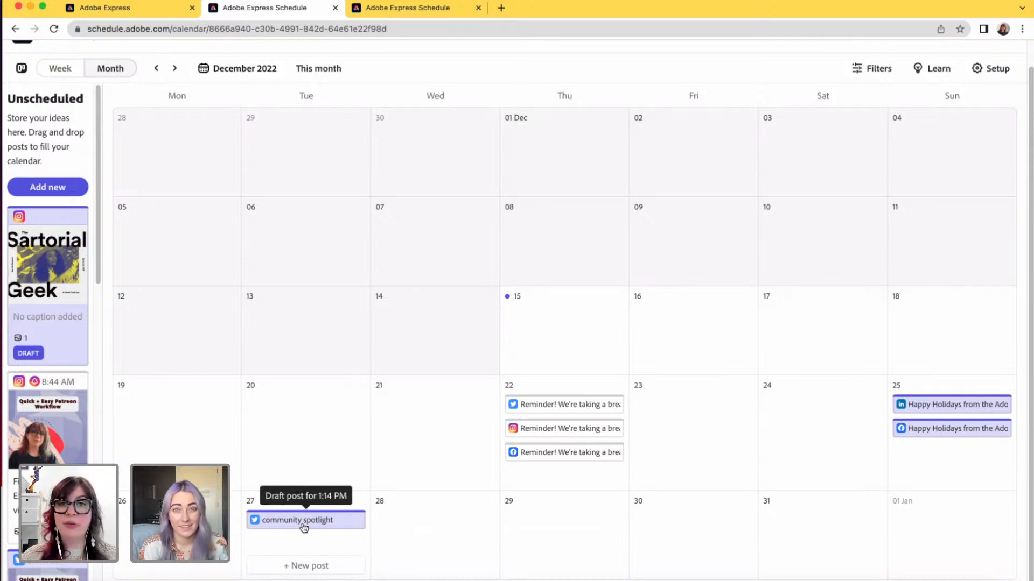
# Step: Duplicate the 27 December community spotlight post, replace its caption with "new product reminder", and schedule the copy
pyautogui.moveTo(304, 528)
pyautogui.mouseDown()
pyautogui.moveTo(411, 523)
pyautogui.moveTo(321, 517)
pyautogui.mouseUp()
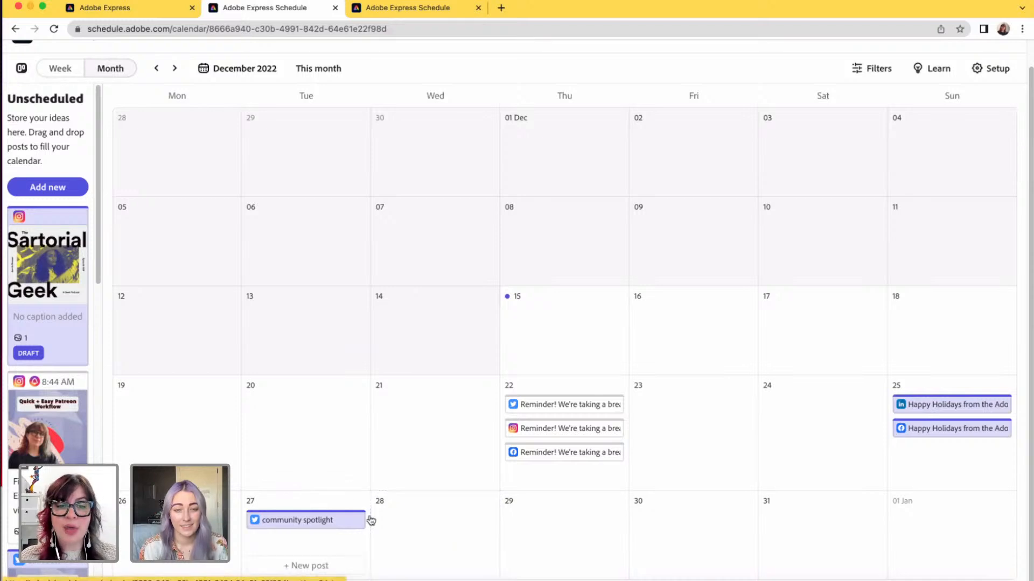
pyautogui.rightClick(302, 525)
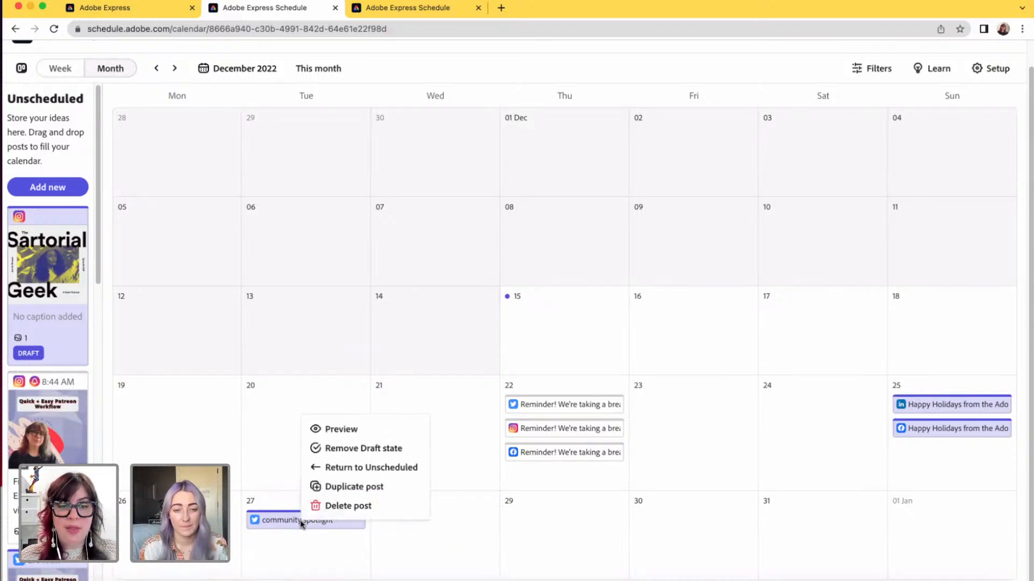
pyautogui.click(358, 487)
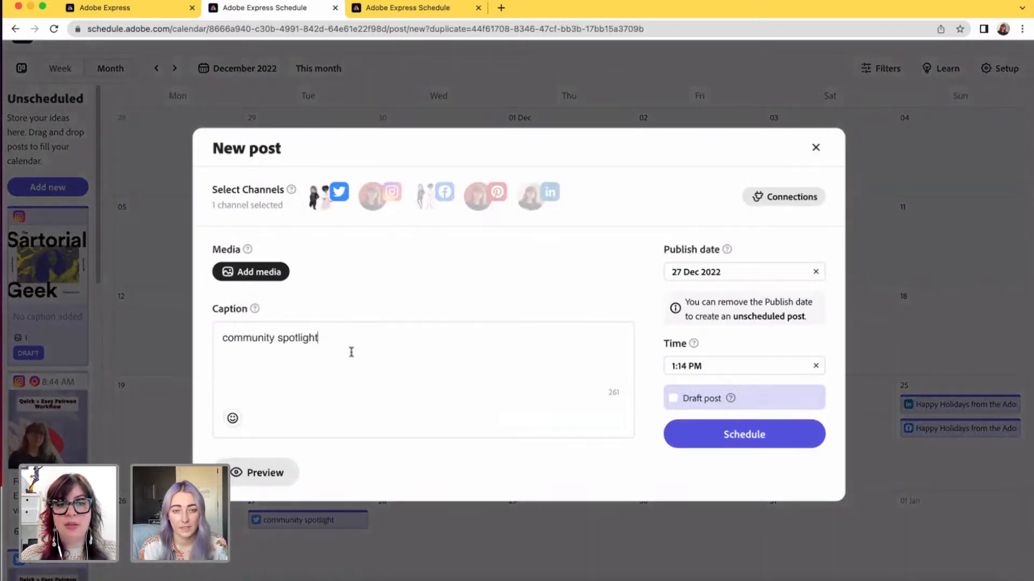
pyautogui.tripleClick(351, 352)
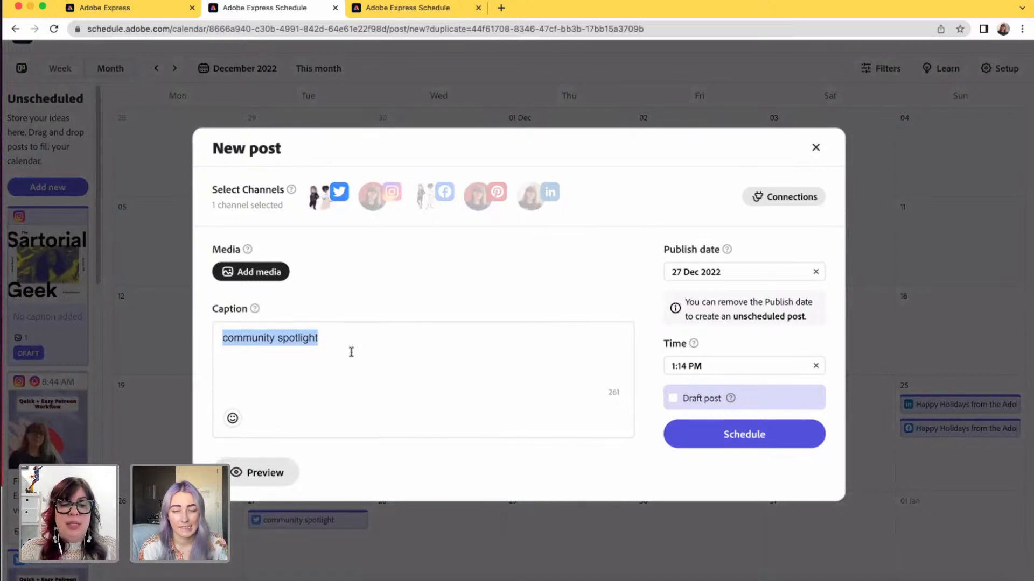
pyautogui.write('rabi')
pyautogui.press('BackSpace')
pyautogui.press('BackSpace')
pyautogui.press('BackSpace')
pyautogui.press('BackSpace')
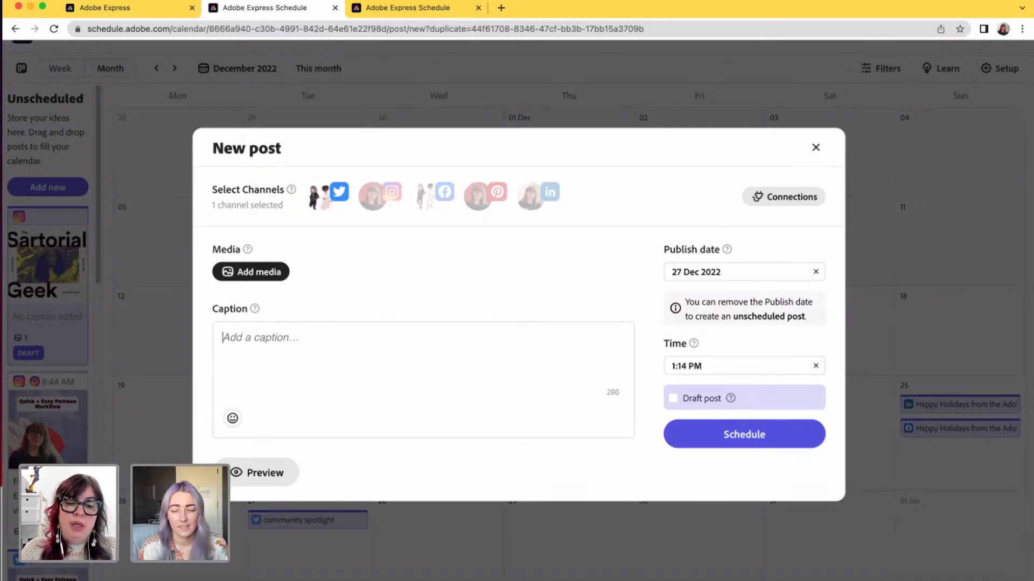
pyautogui.write('new')
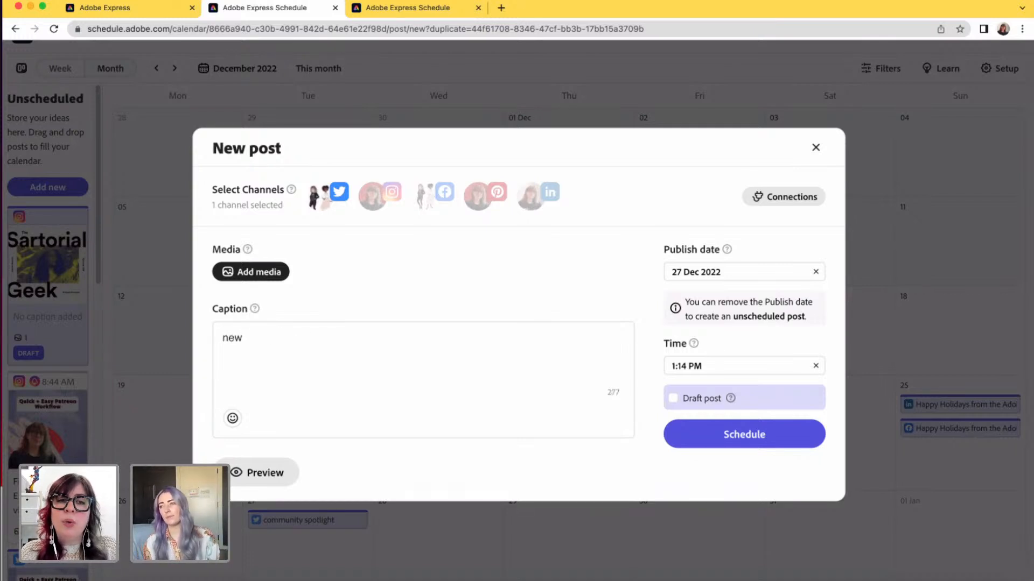
pyautogui.write(' product re')
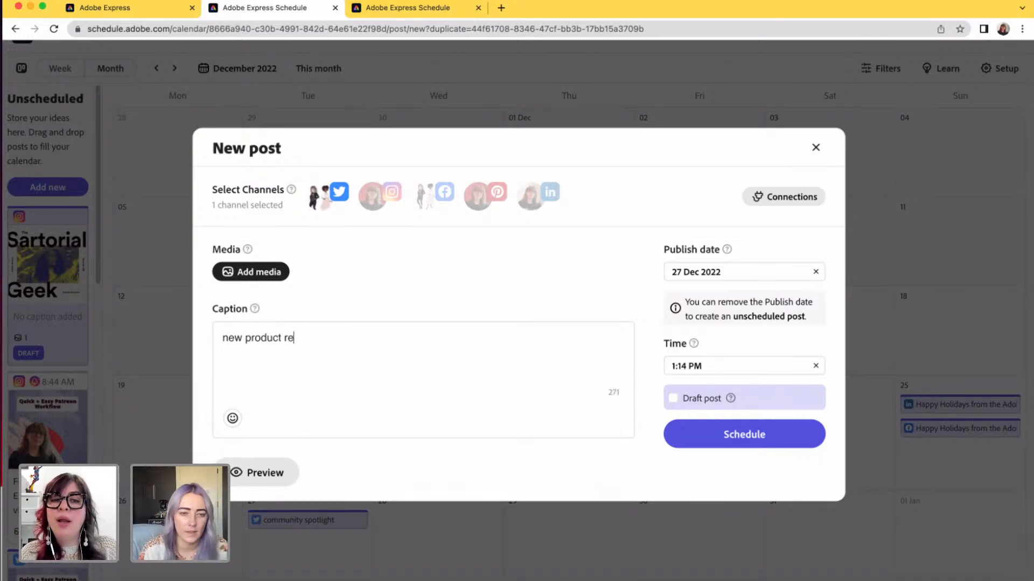
pyautogui.write('minder')
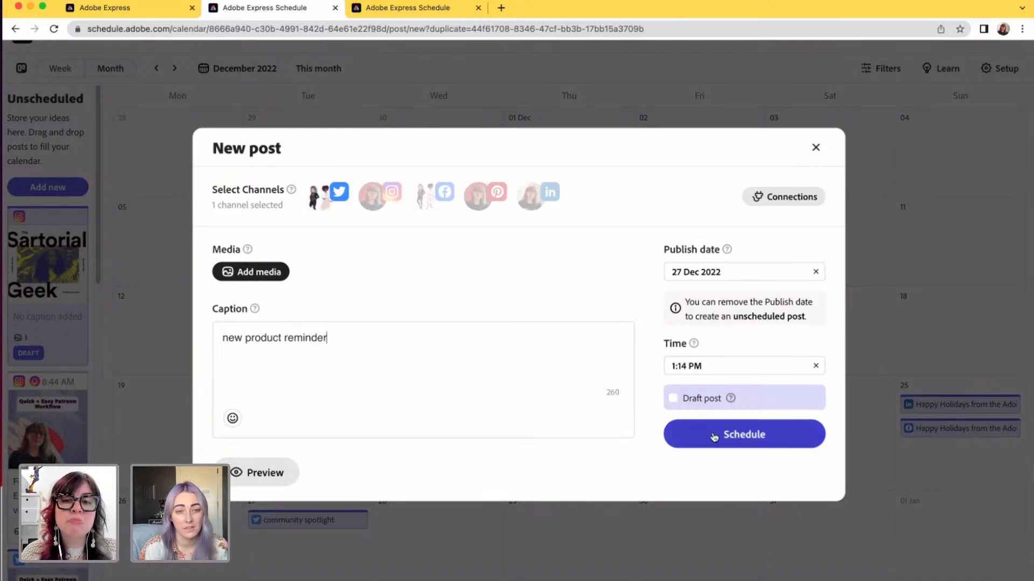
pyautogui.click(714, 436)
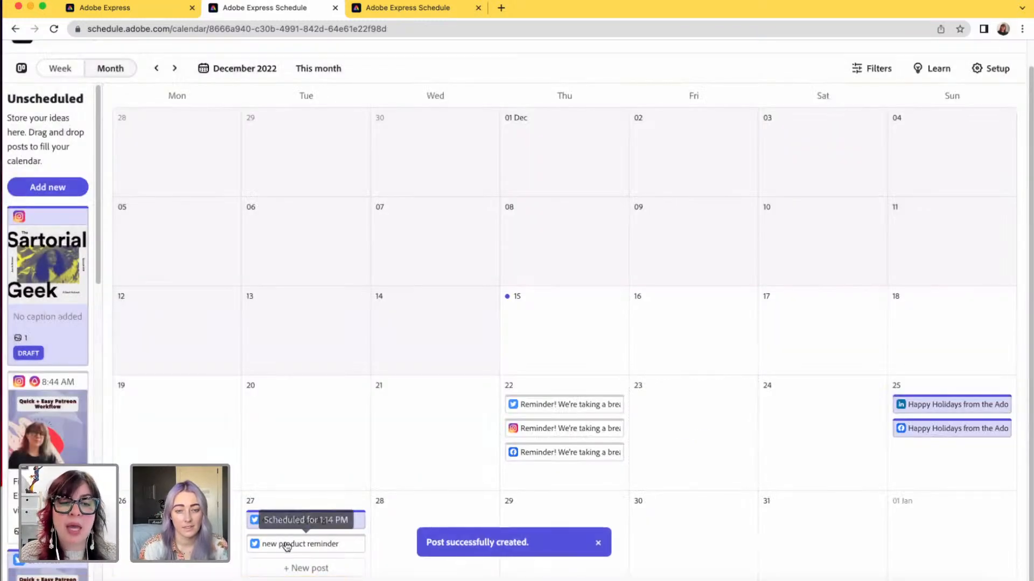
# Step: Turn the new product reminder post into a draft and reschedule it to 30 December on the calendar
pyautogui.moveTo(287, 546); pyautogui.dragTo(561, 520)
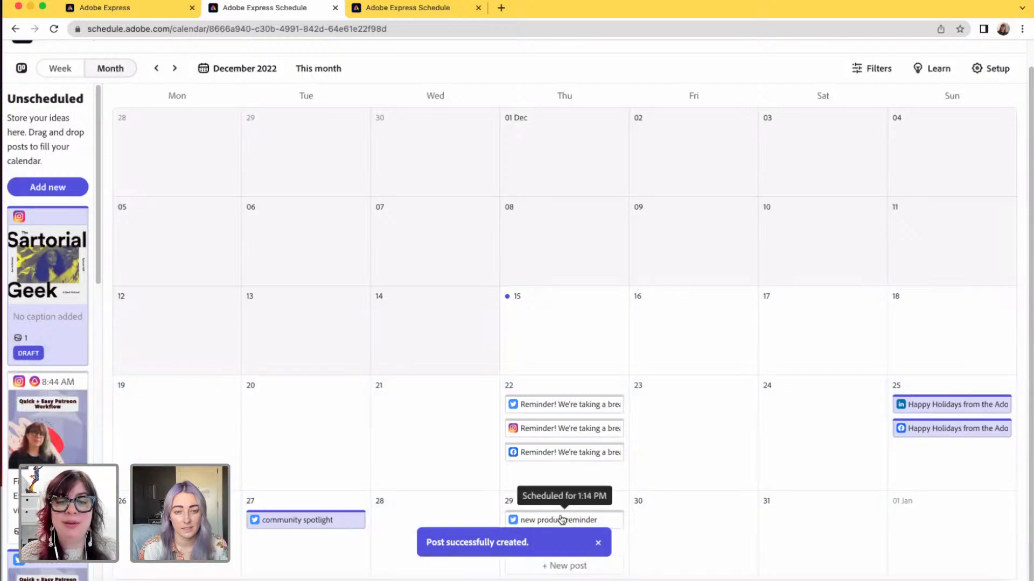
pyautogui.click(561, 520)
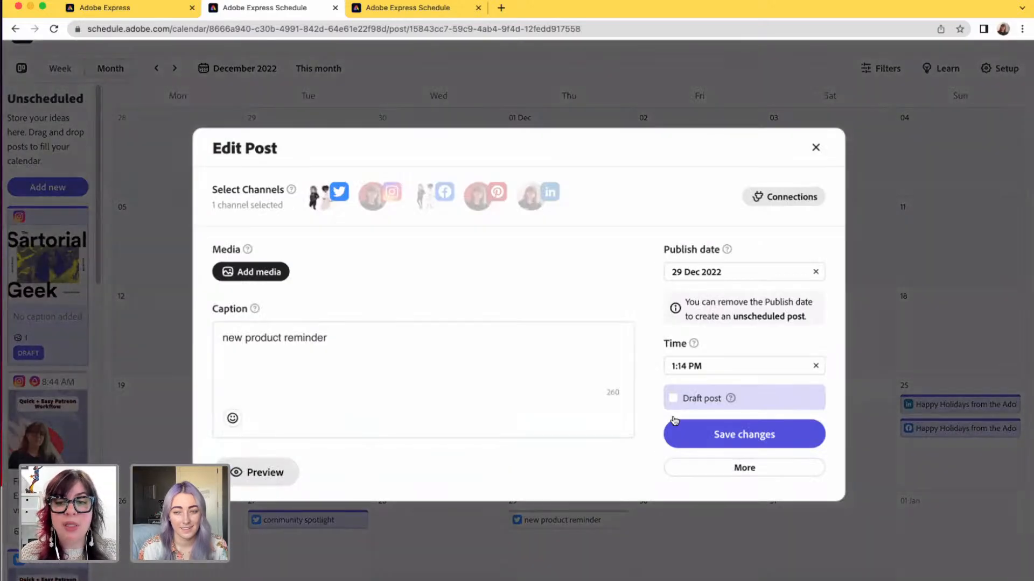
pyautogui.click(672, 399)
pyautogui.click(716, 441)
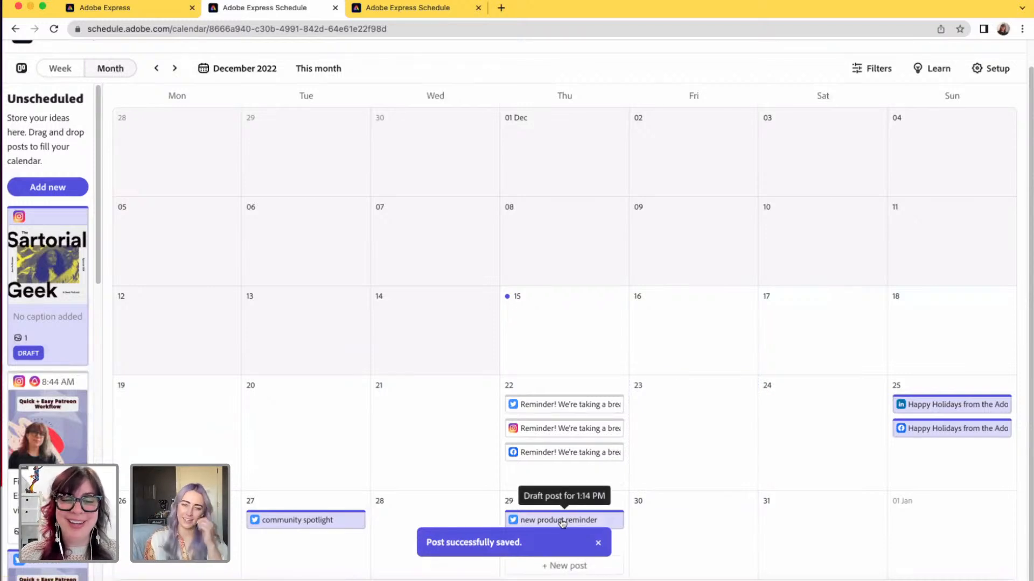
pyautogui.moveTo(560, 520); pyautogui.dragTo(653, 518)
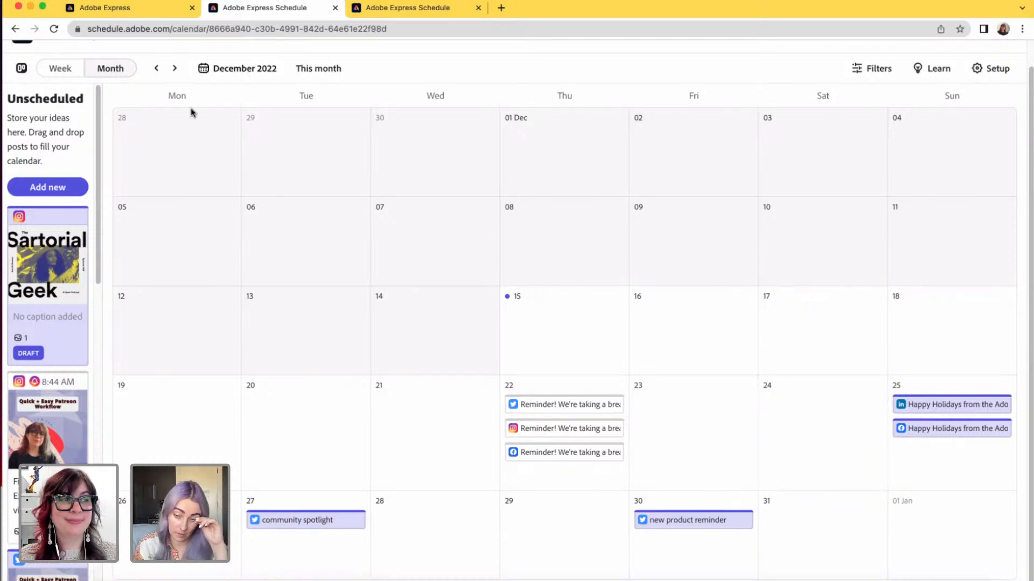
# Step: Return to the design editor's home page and create a project from the Winter Break template in the Take a Break library
pyautogui.click(127, 9)
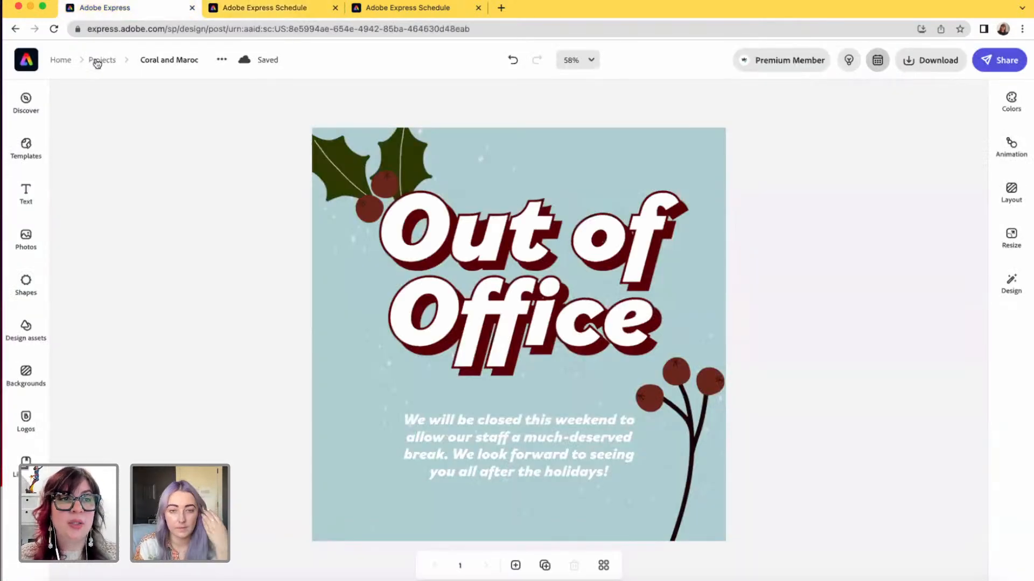
pyautogui.click(62, 64)
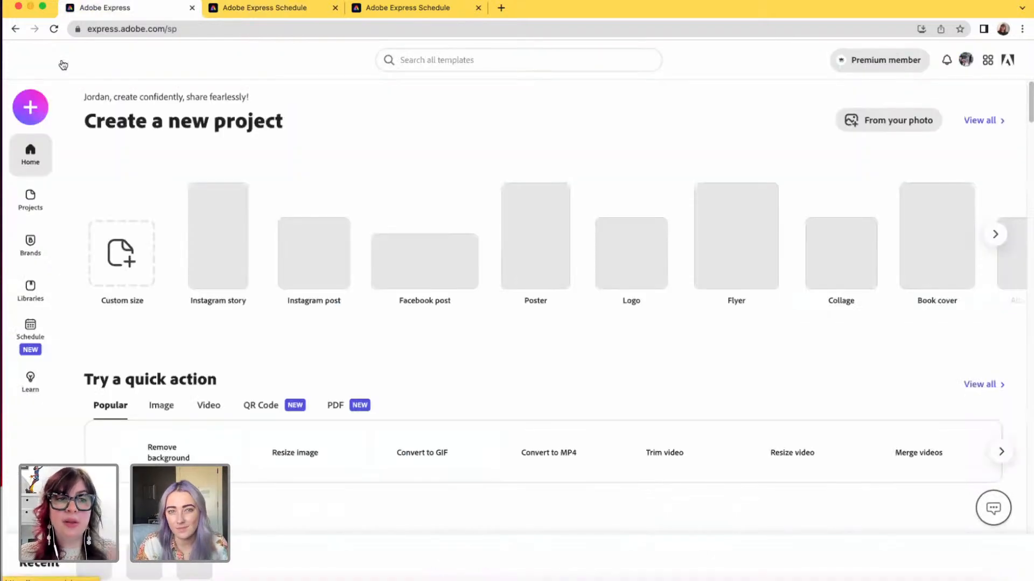
pyautogui.click(31, 297)
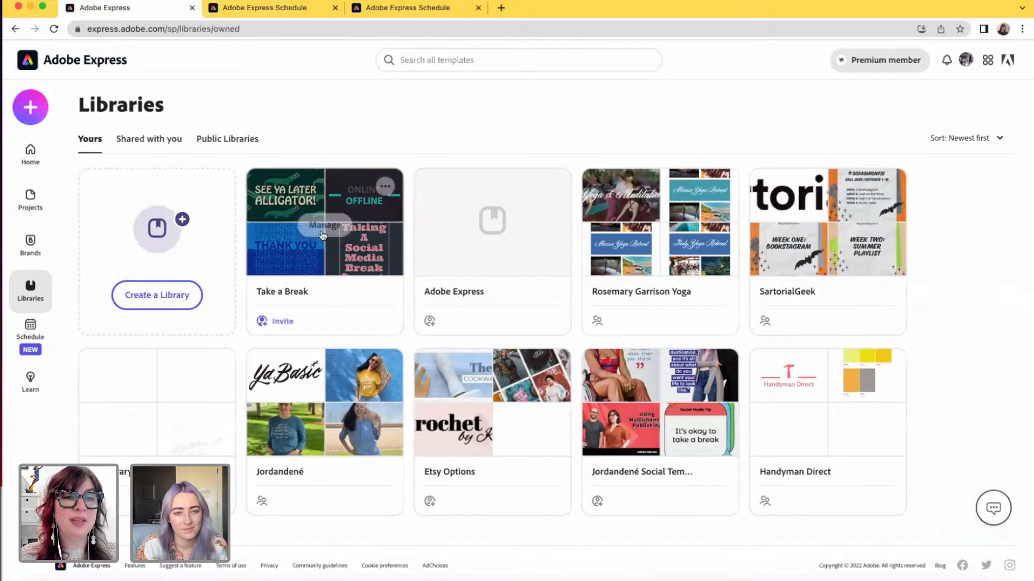
pyautogui.click(369, 239)
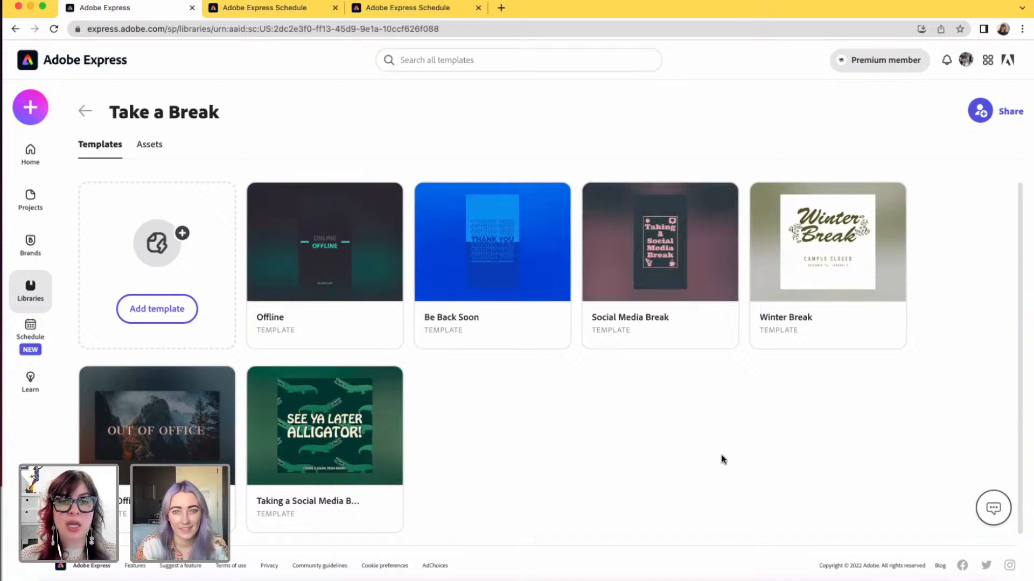
pyautogui.moveTo(854, 254)
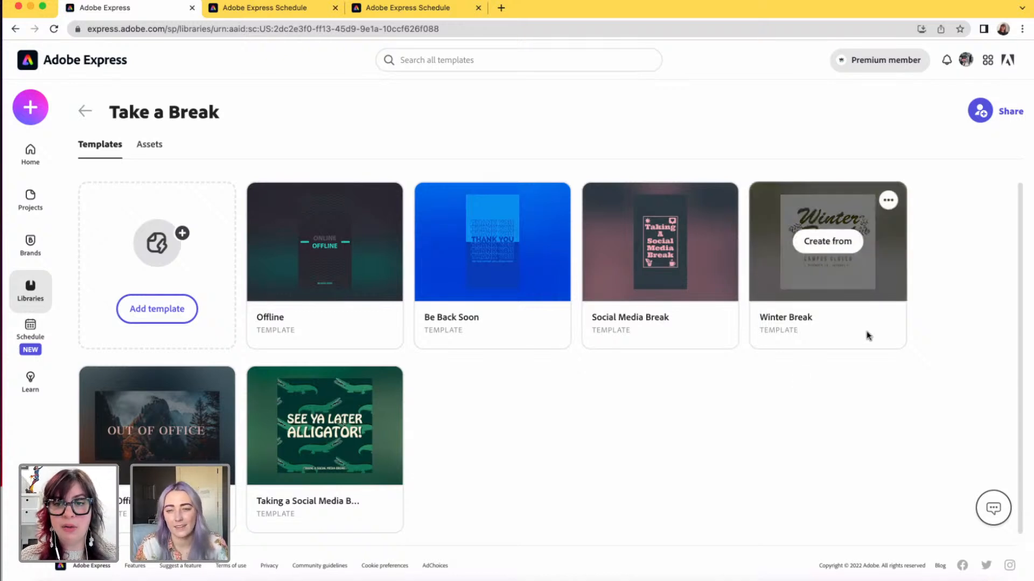
pyautogui.click(820, 242)
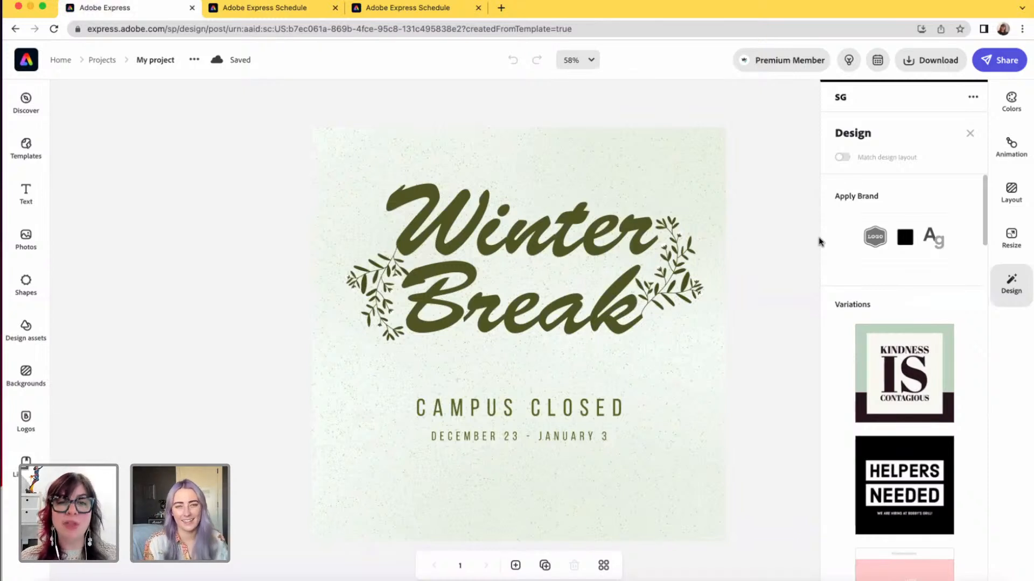
# Step: Group all elements of the Winter Break design, deselect them, and ungroup them again
pyautogui.moveTo(294, 112); pyautogui.dragTo(744, 549)
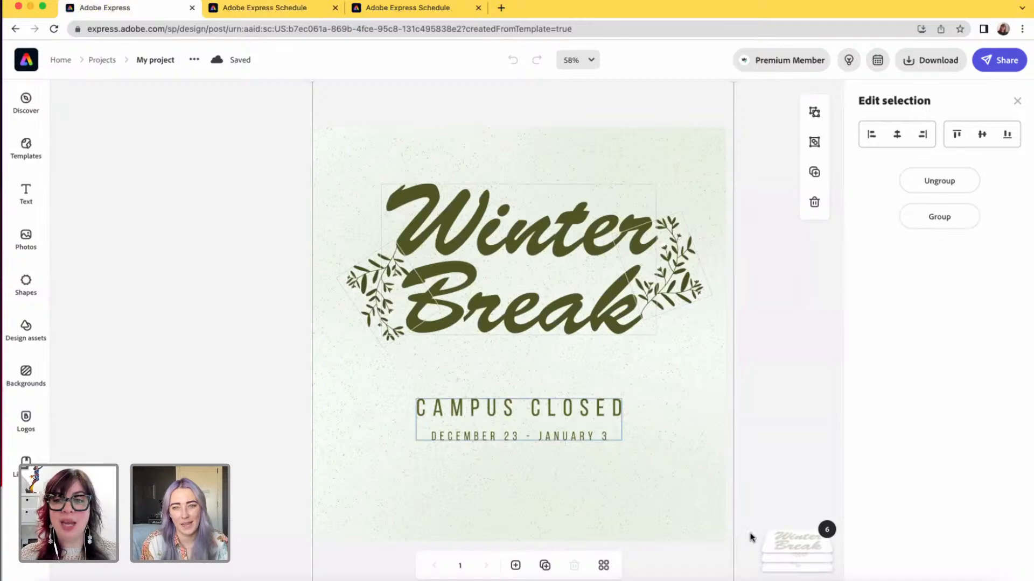
pyautogui.click(945, 218)
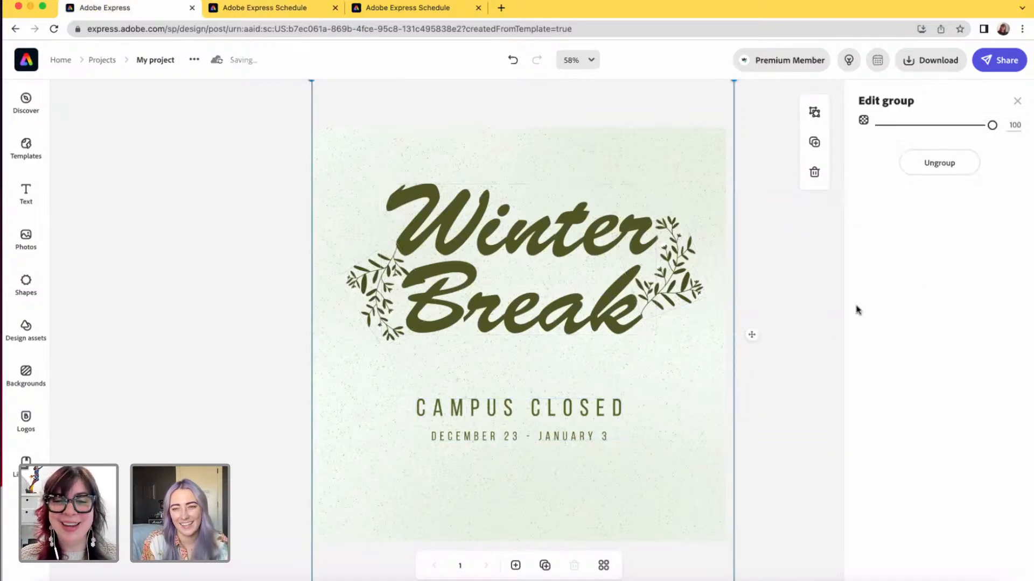
pyautogui.click(776, 498)
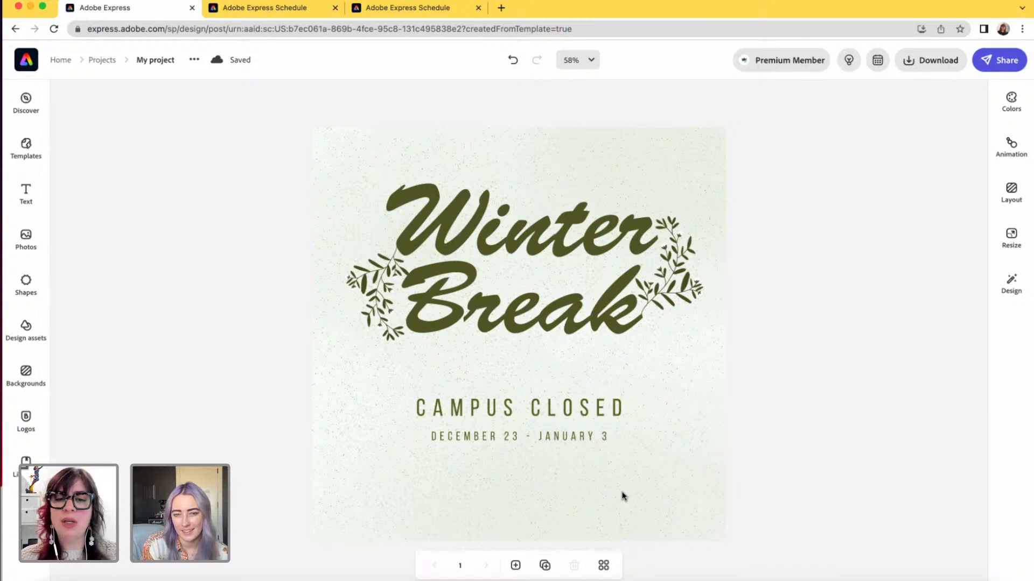
pyautogui.click(459, 412)
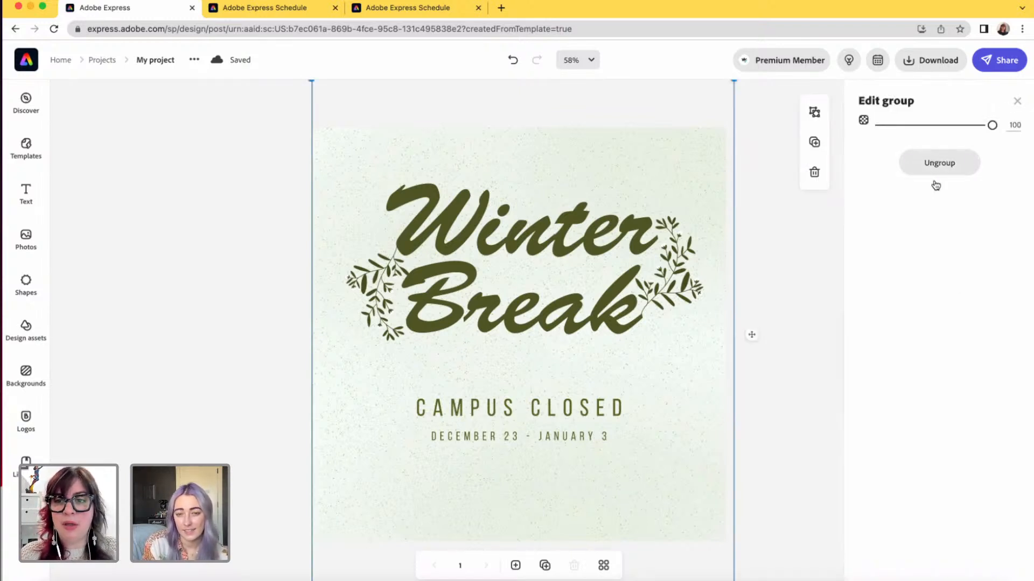
pyautogui.click(938, 164)
pyautogui.click(328, 408)
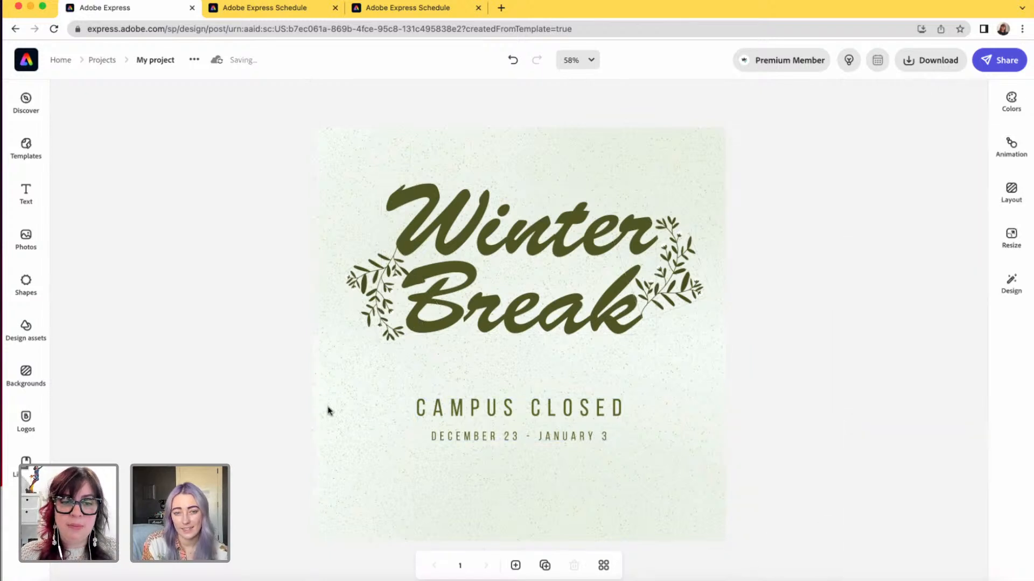
# Step: Change the "Campus closed" line of the Winter Break design to "Shop closed"
pyautogui.click(485, 415)
pyautogui.click(473, 408)
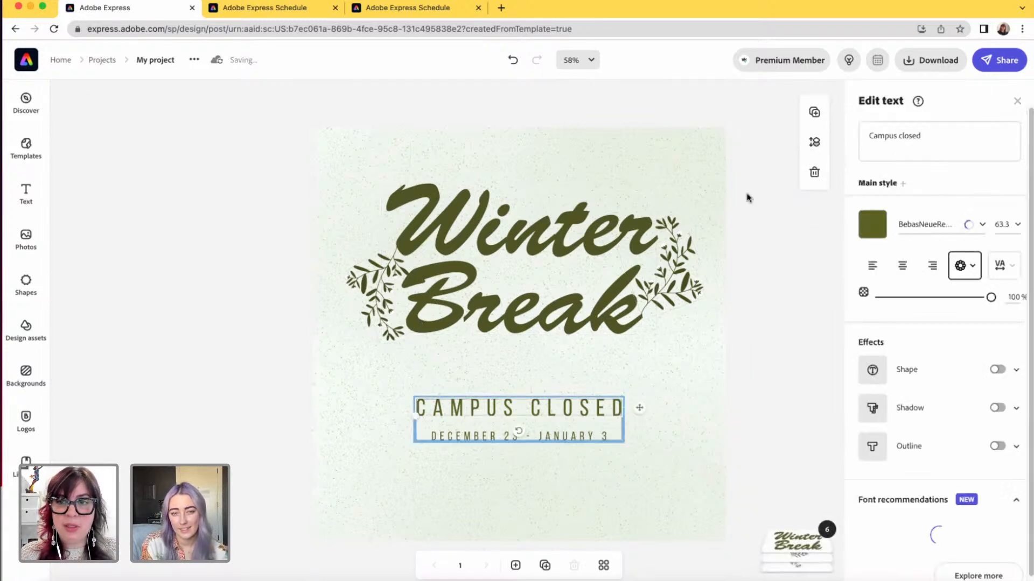
pyautogui.click(873, 135)
pyautogui.doubleClick(877, 135)
pyautogui.write('Shop')
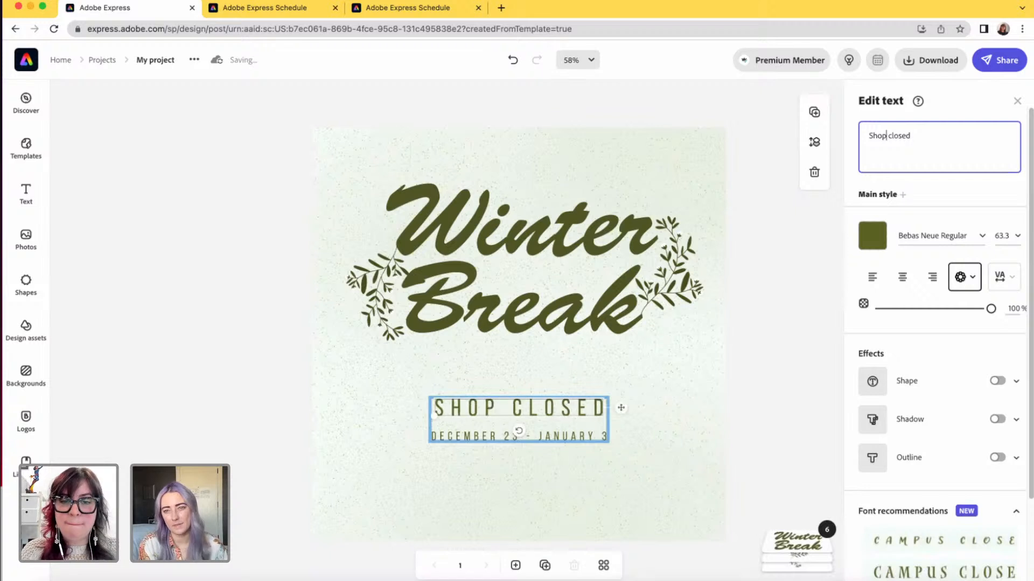
pyautogui.click(775, 321)
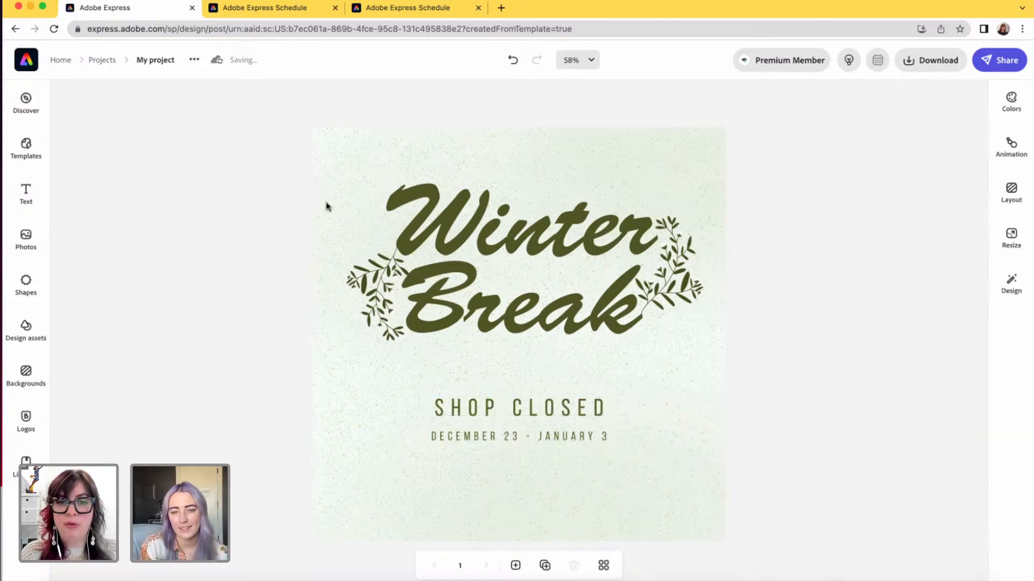
# Step: Select every element of the edited Winter Break design and combine them into one group
pyautogui.moveTo(258, 120); pyautogui.dragTo(780, 557)
pyautogui.click(938, 216)
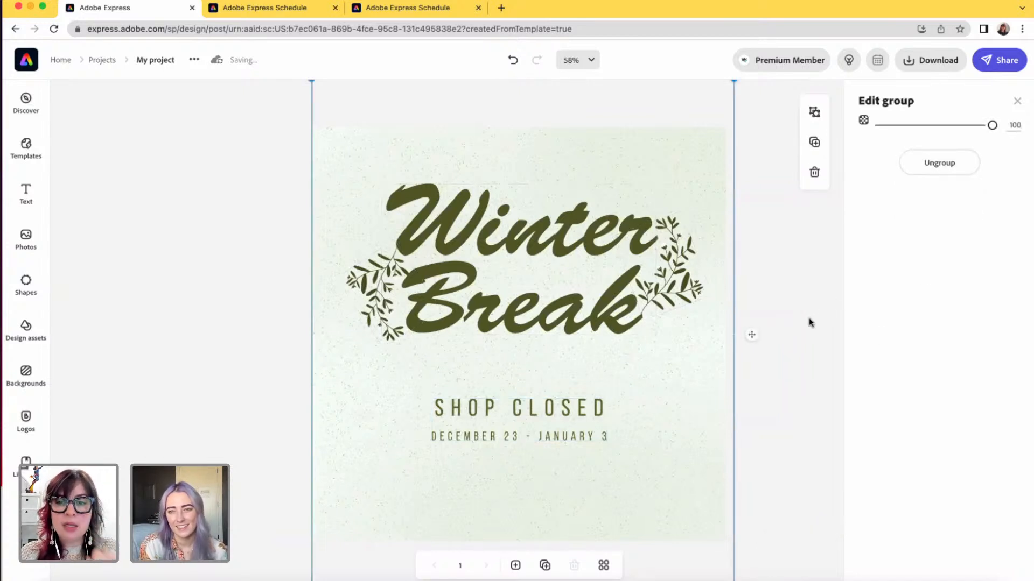
# Step: Duplicate the Winter Break page and resize the copy to the Facebook social post format
pyautogui.click(806, 323)
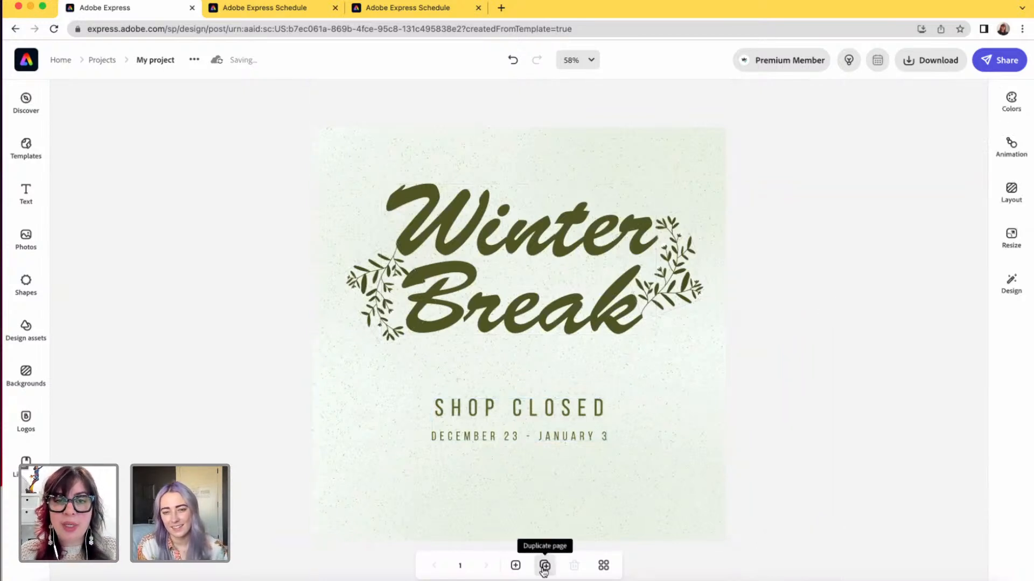
pyautogui.click(545, 566)
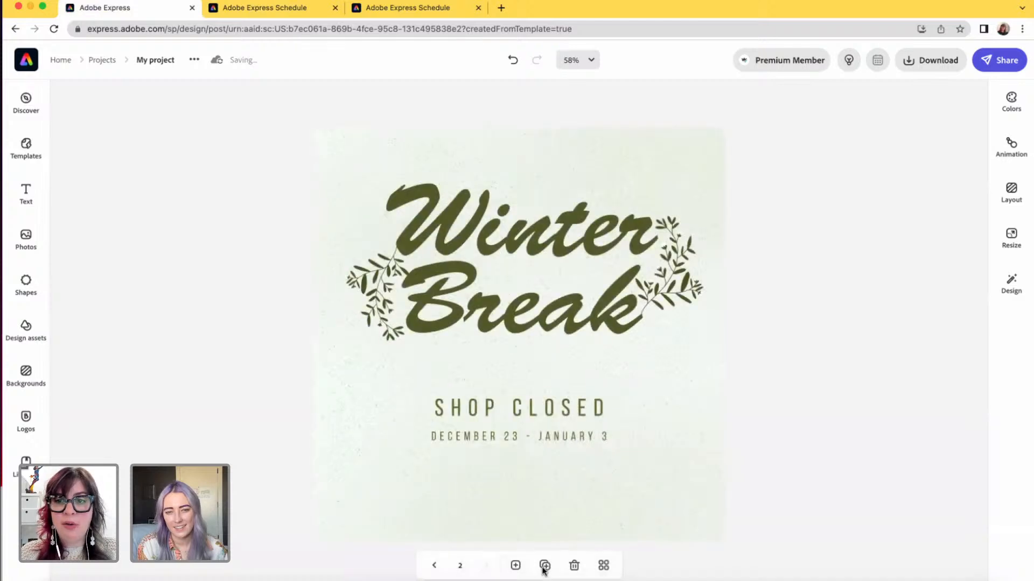
pyautogui.click(1011, 237)
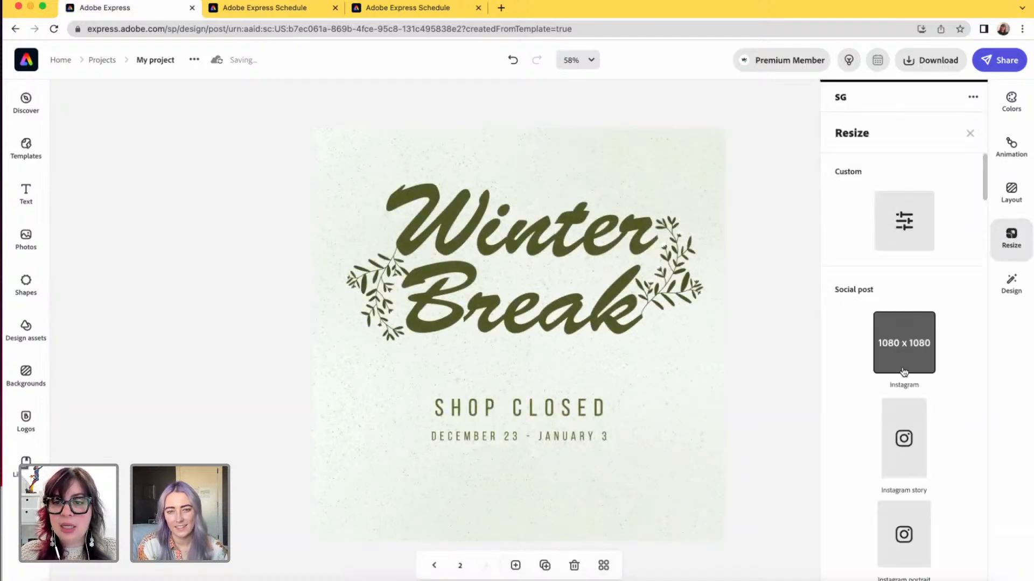
pyautogui.scroll(-3, 901, 379)
pyautogui.scroll(1, 910, 302)
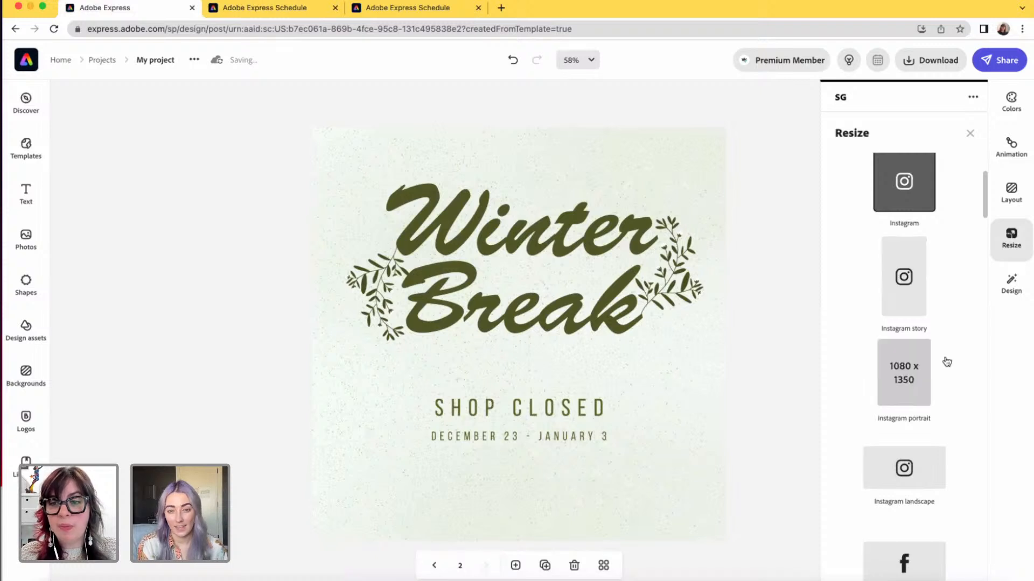
pyautogui.scroll(-2, 945, 360)
pyautogui.scroll(-2, 947, 360)
pyautogui.click(896, 369)
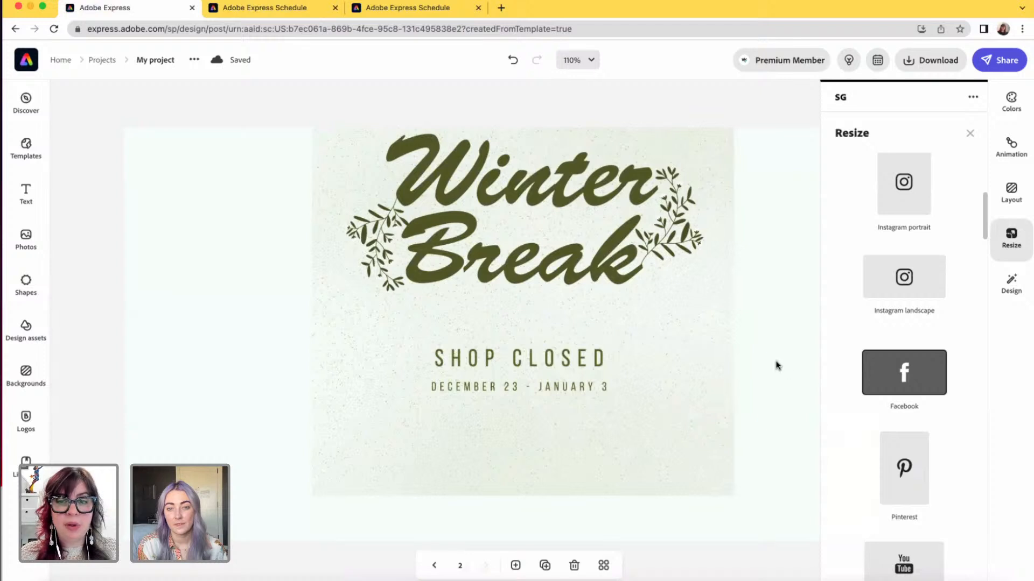
pyautogui.click(717, 106)
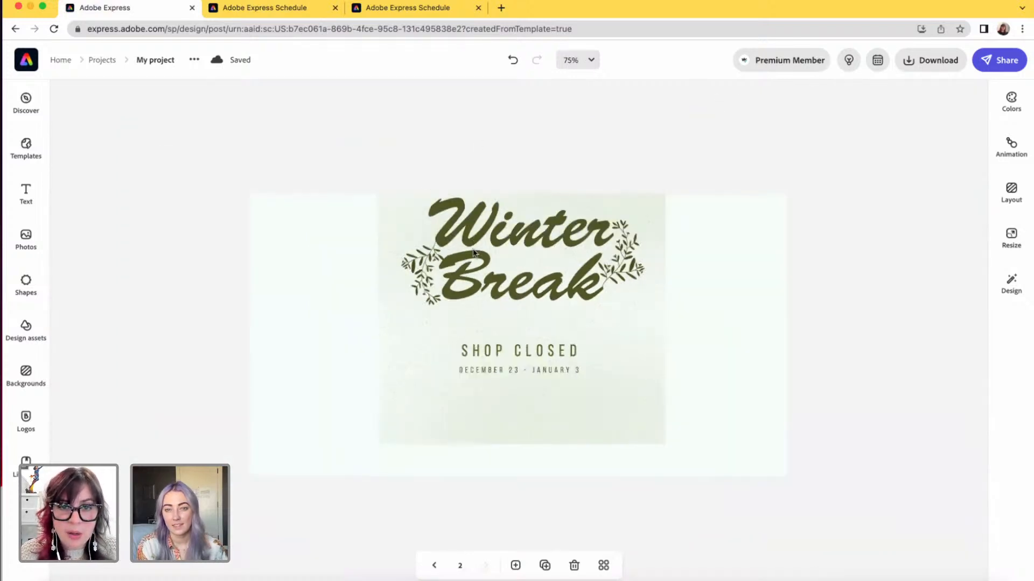
# Step: Move the grouped design down to centre it on the Facebook-size page, and ungroup it
pyautogui.moveTo(476, 243); pyautogui.dragTo(473, 276)
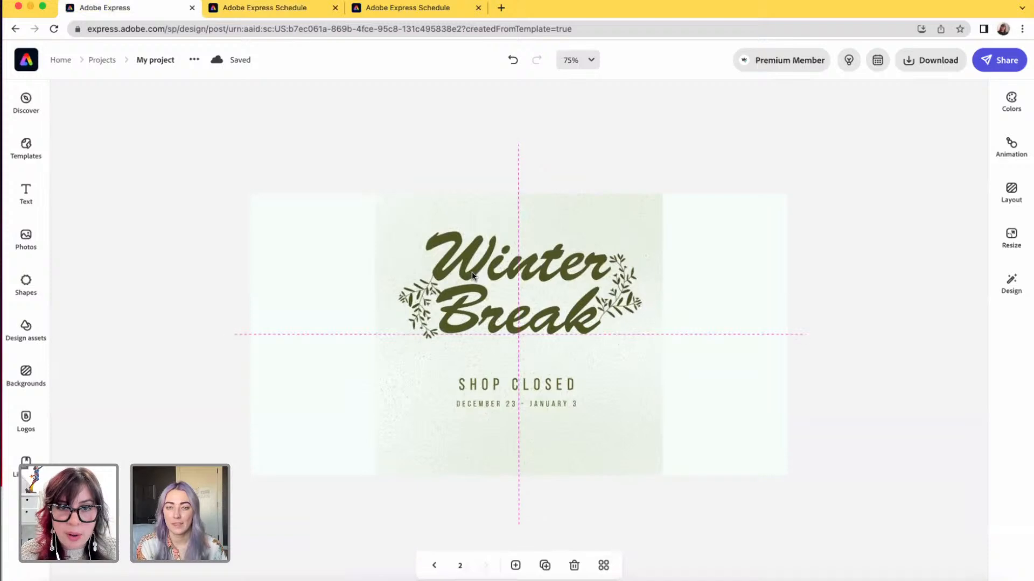
pyautogui.click(510, 205)
pyautogui.click(935, 161)
pyautogui.click(692, 163)
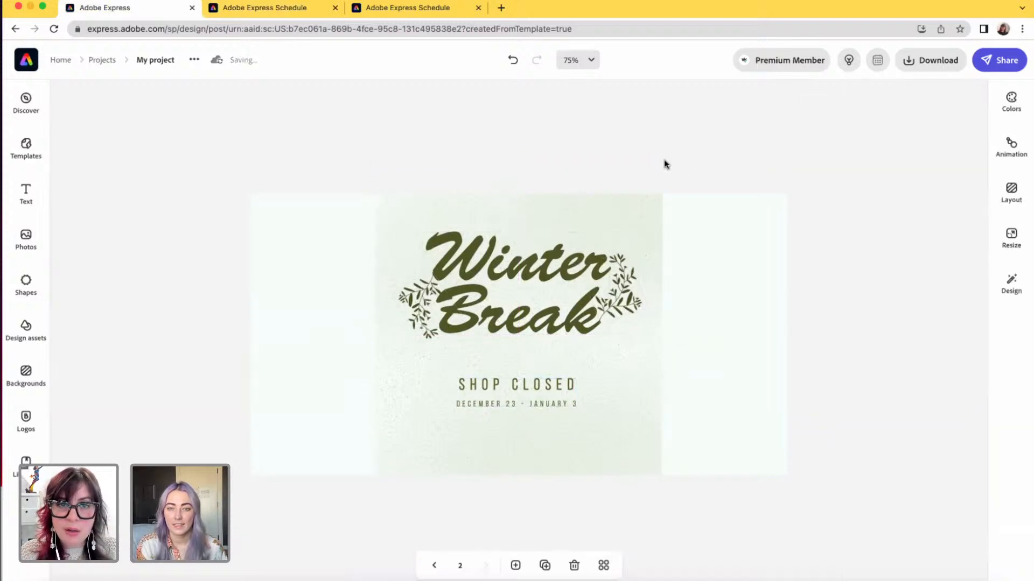
# Step: Rotate the speckled background image a quarter turn and enlarge it until it covers the whole Facebook-size page
pyautogui.click(380, 186)
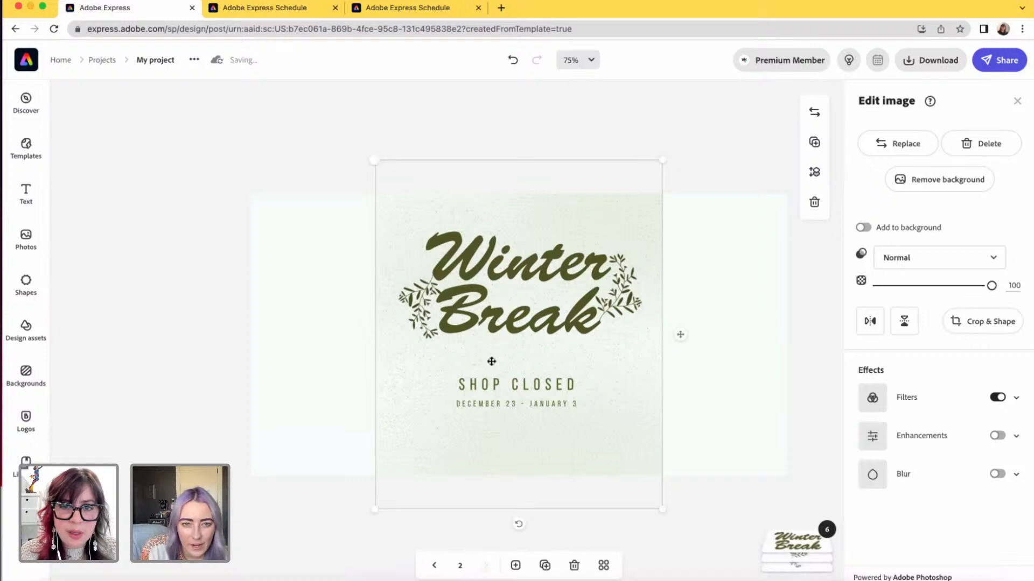
pyautogui.moveTo(518, 528); pyautogui.dragTo(692, 334)
pyautogui.moveTo(344, 477); pyautogui.dragTo(199, 580)
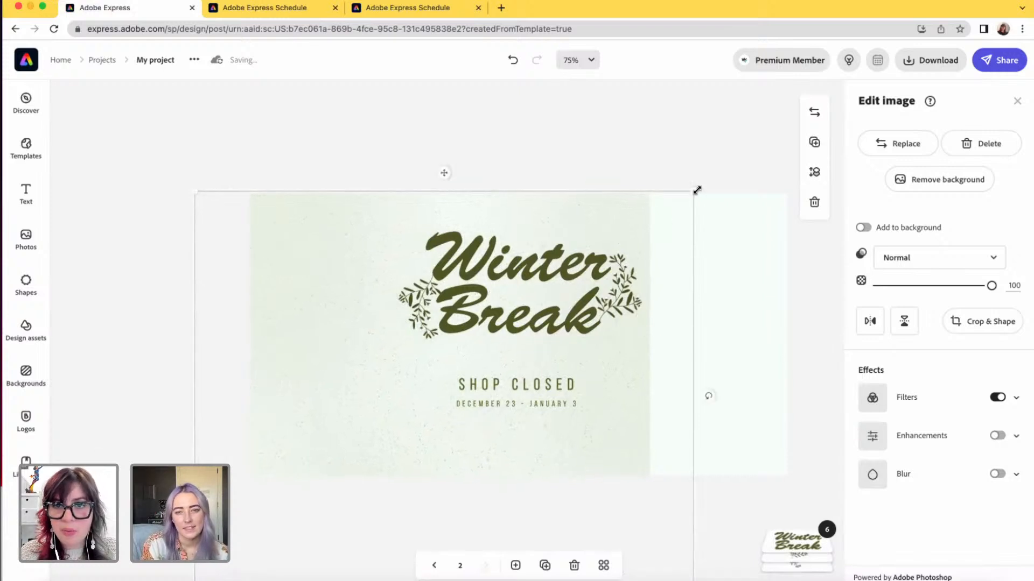
pyautogui.moveTo(696, 191); pyautogui.dragTo(856, 118)
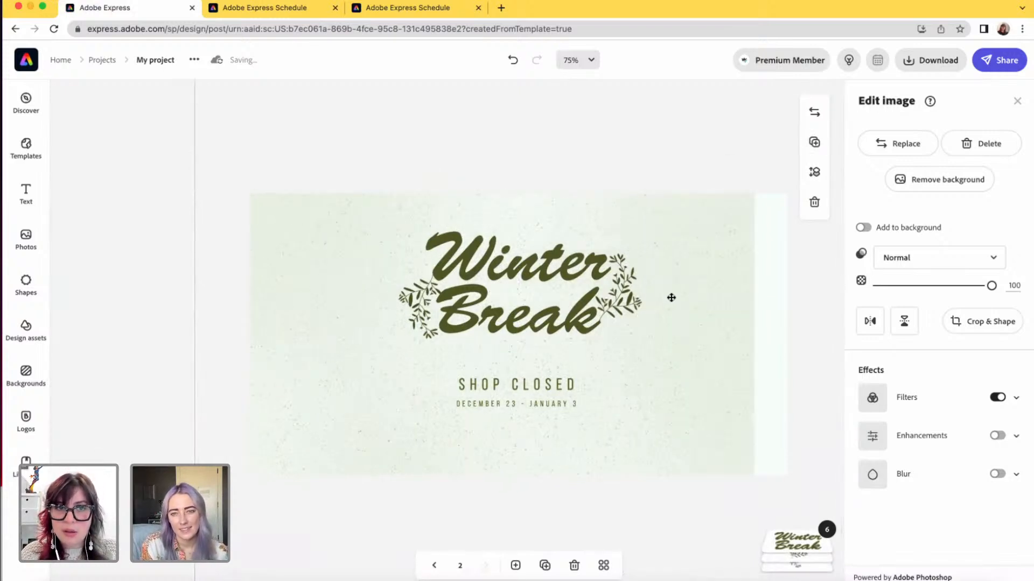
pyautogui.moveTo(395, 135); pyautogui.dragTo(436, 136)
pyautogui.press('super+minus')
pyautogui.press('super+minus')
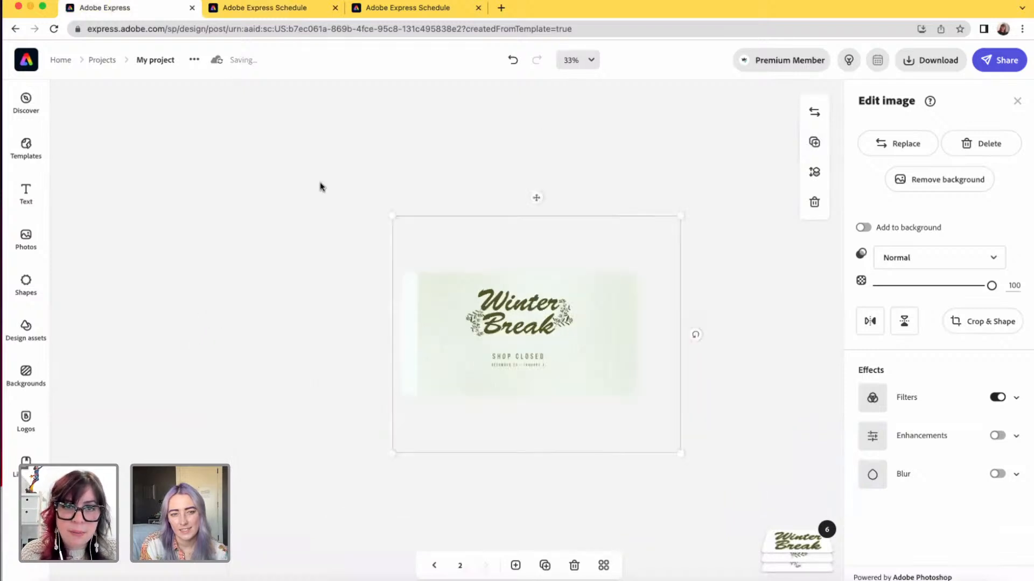
pyautogui.moveTo(395, 218); pyautogui.dragTo(351, 199)
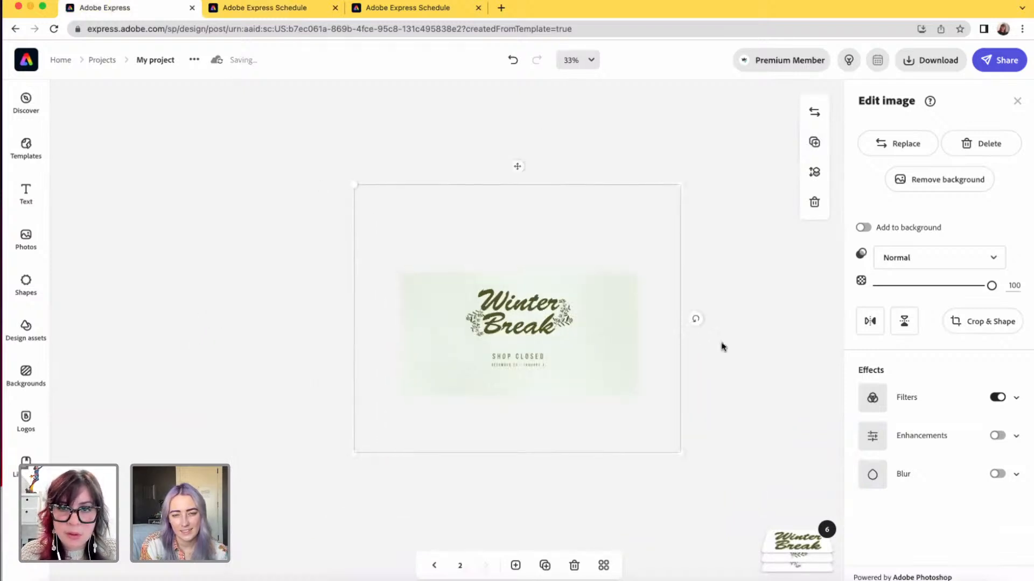
pyautogui.click(738, 357)
pyautogui.press('super+equal')
pyautogui.press('super+equal')
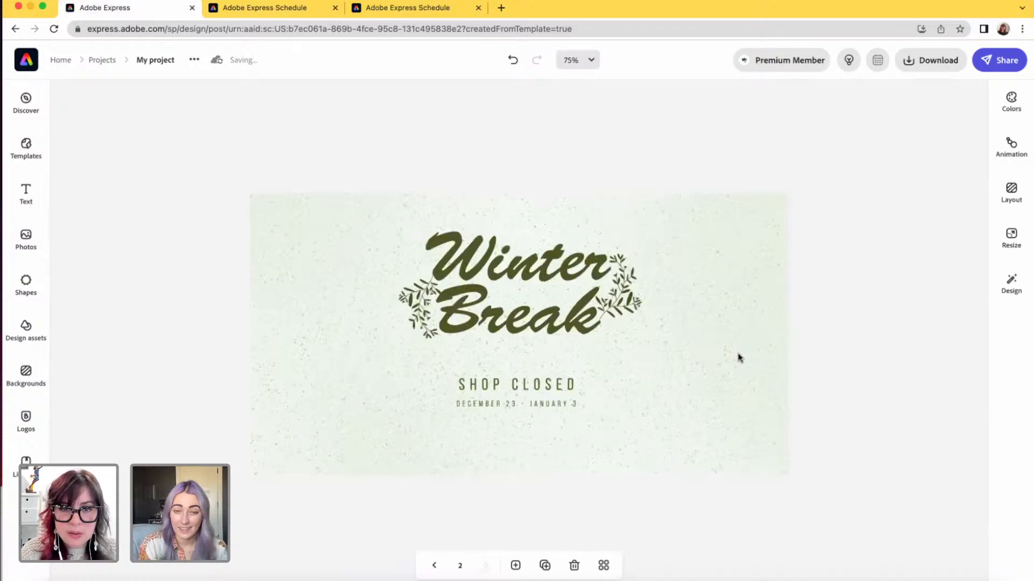
# Step: Shift the Winter Break lettering, leaf sprigs and closure text together slightly down the page to centre them vertically
pyautogui.moveTo(408, 156); pyautogui.dragTo(635, 470)
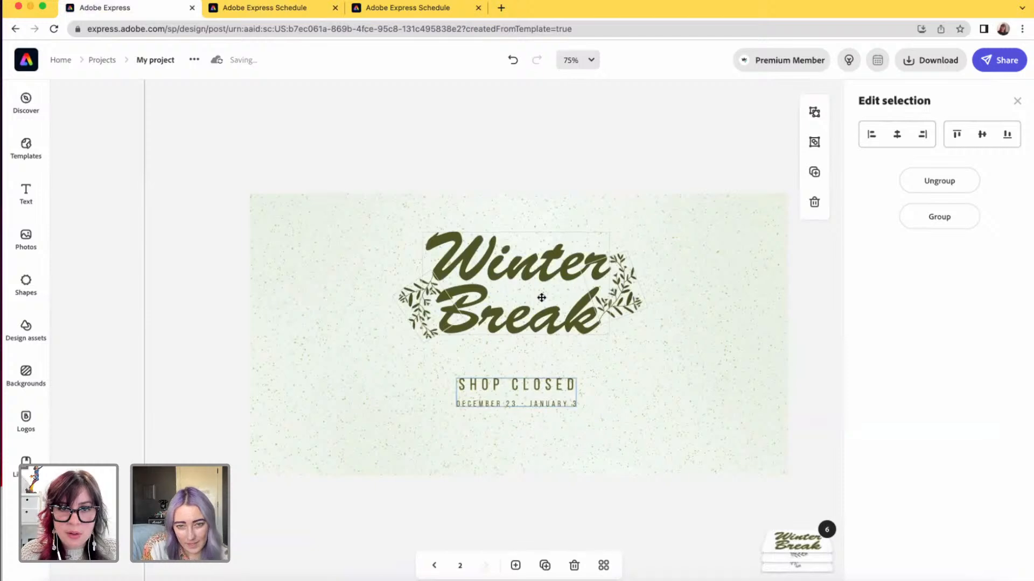
pyautogui.moveTo(542, 297); pyautogui.dragTo(542, 315)
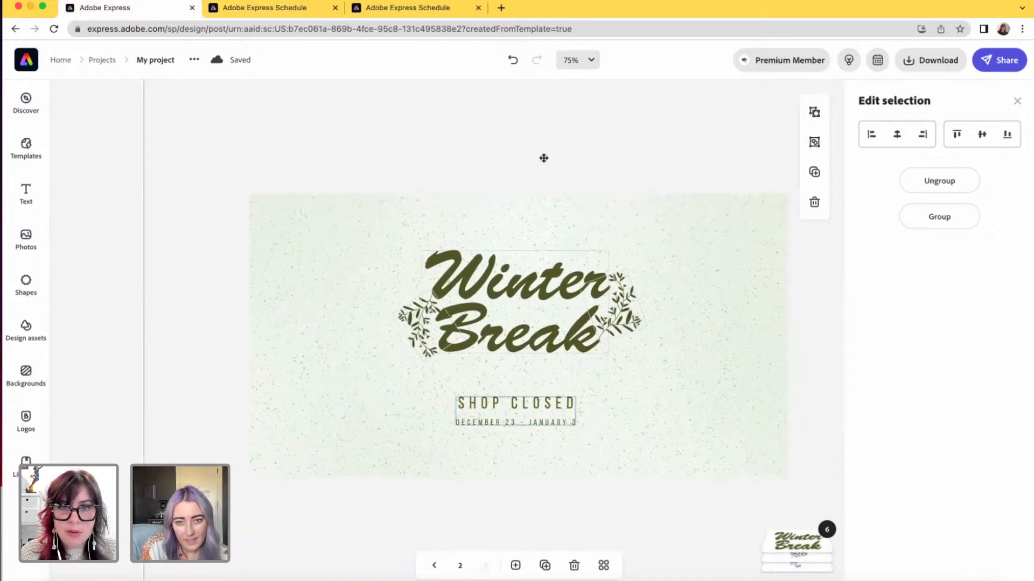
pyautogui.click(114, 300)
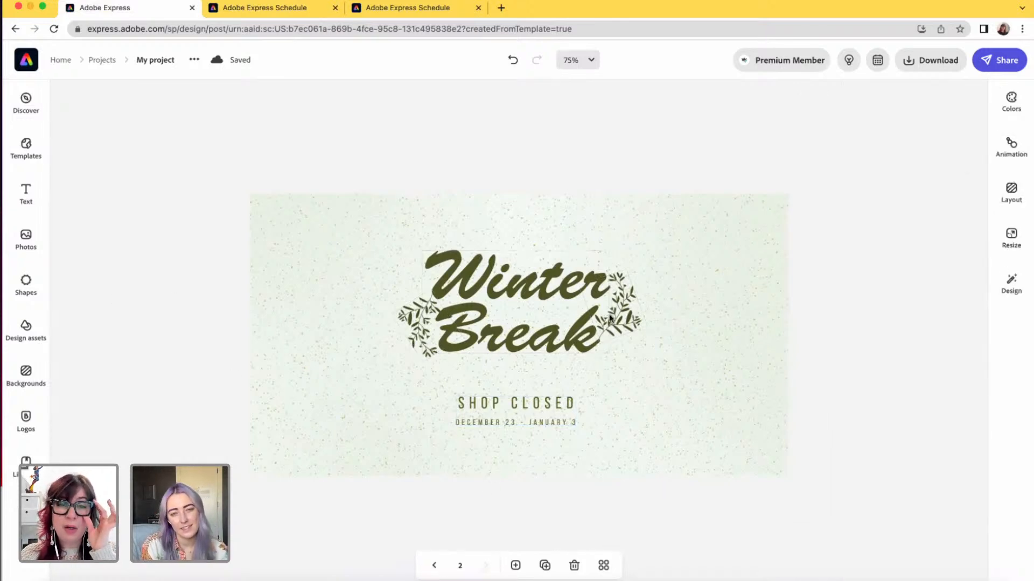
pyautogui.click(484, 412)
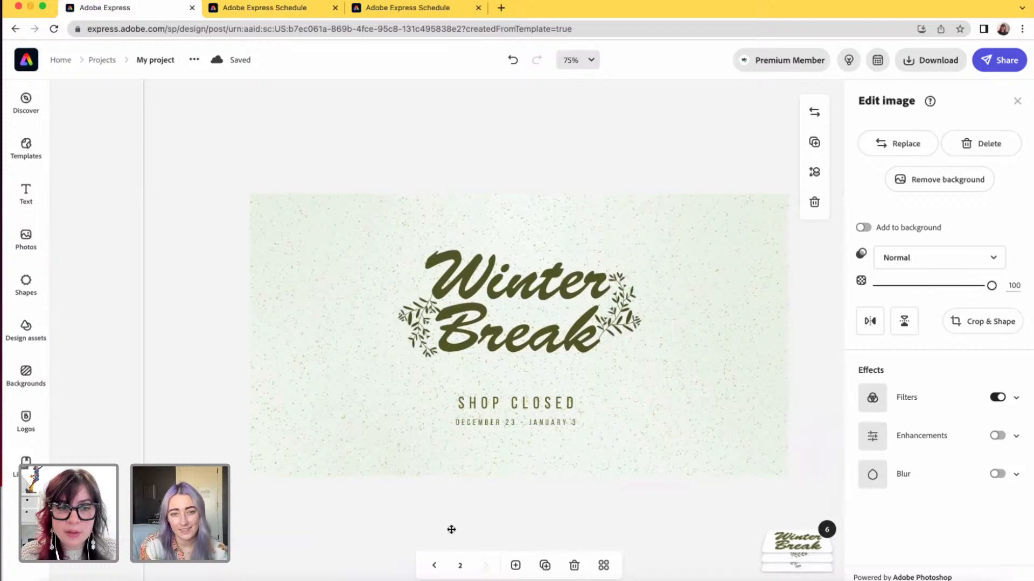
pyautogui.click(110, 277)
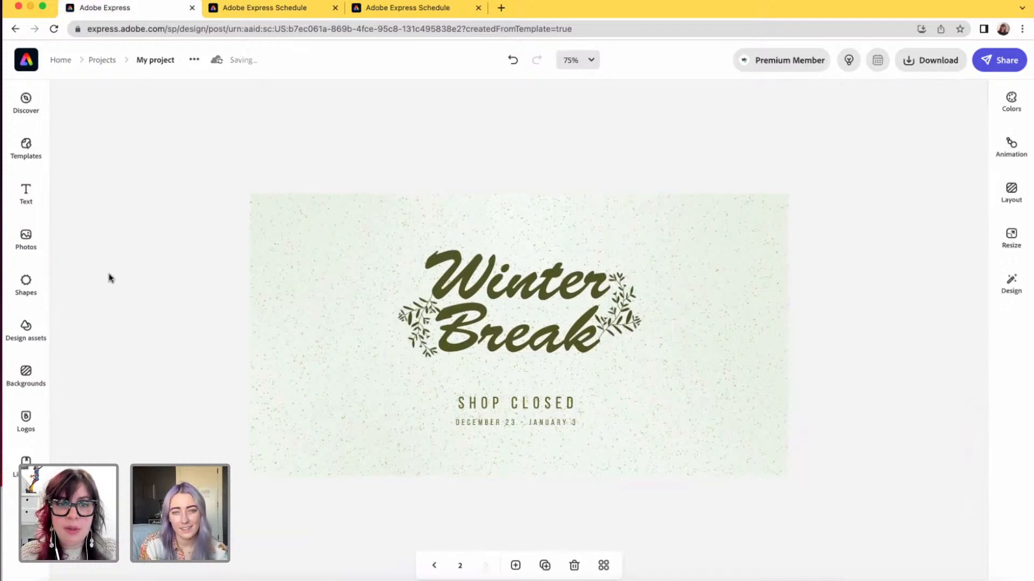
# Step: Duplicate the Facebook-size page and resize the copy to the 1200 x 670 Twitter format
pyautogui.click(545, 566)
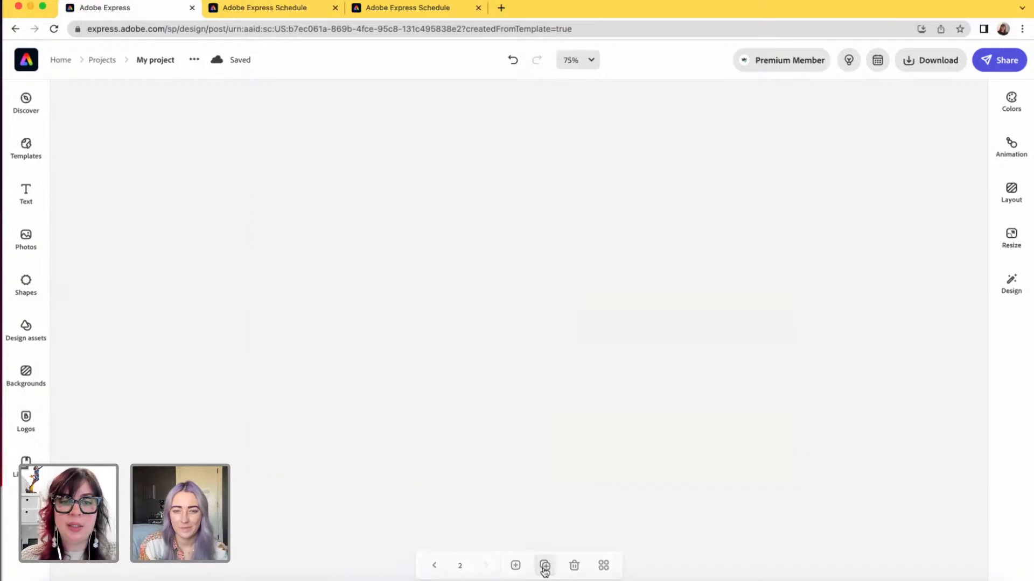
pyautogui.click(1012, 240)
pyautogui.scroll(-5, 902, 345)
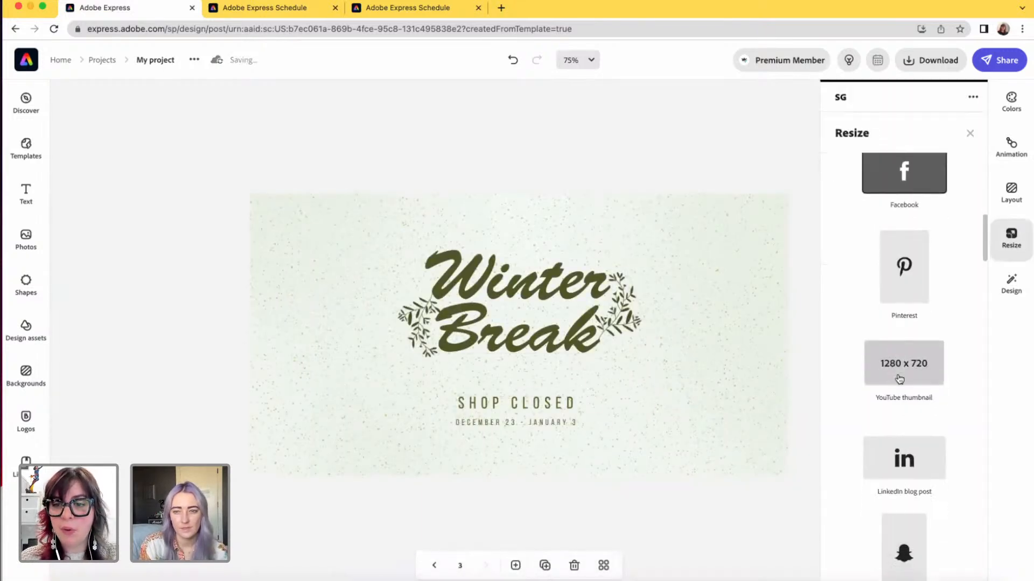
pyautogui.scroll(-5, 899, 377)
pyautogui.click(896, 360)
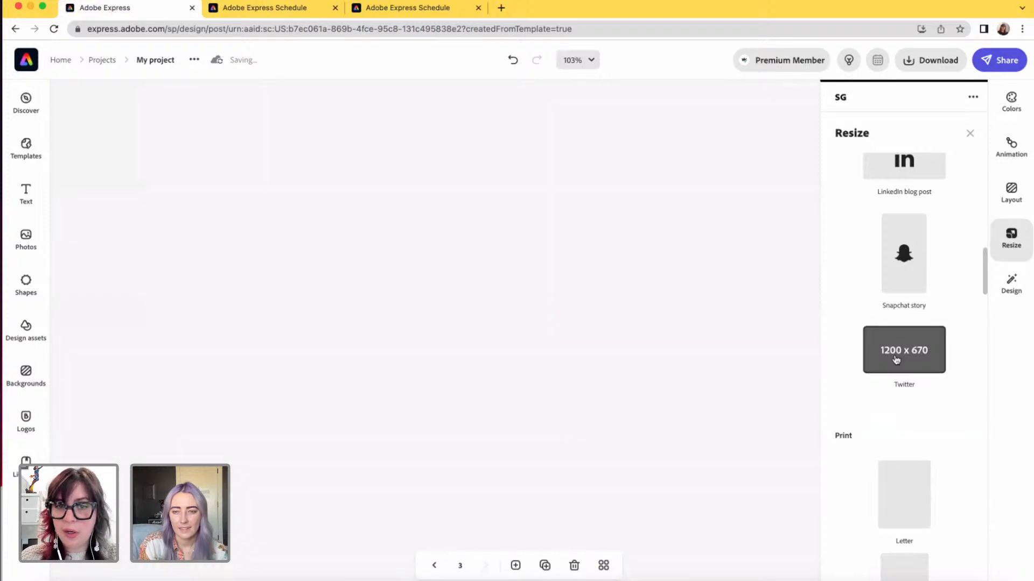
pyautogui.click(113, 146)
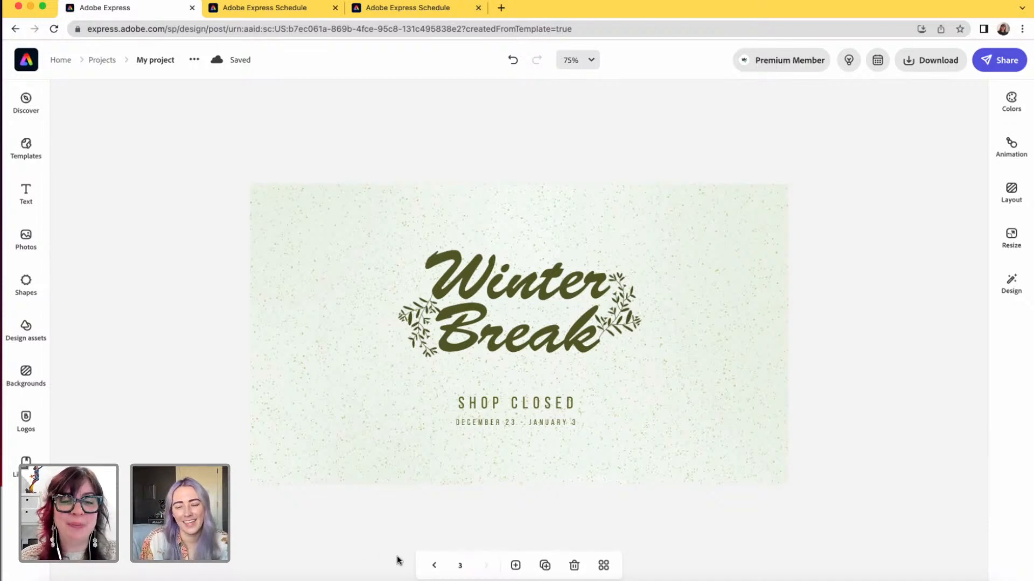
# Step: Return to the square first page and open a new scheduled post from the design
pyautogui.click(433, 565)
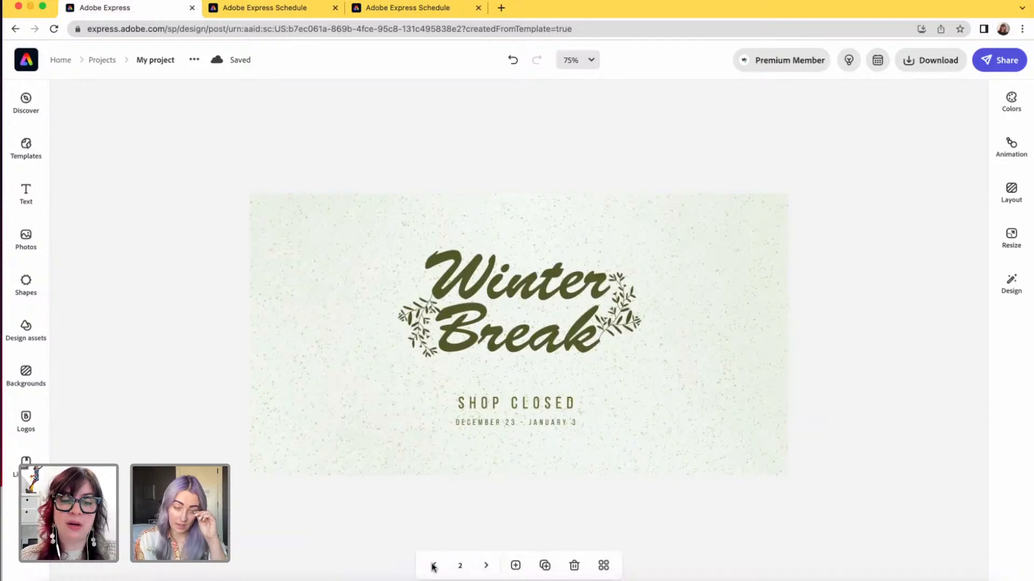
pyautogui.click(433, 565)
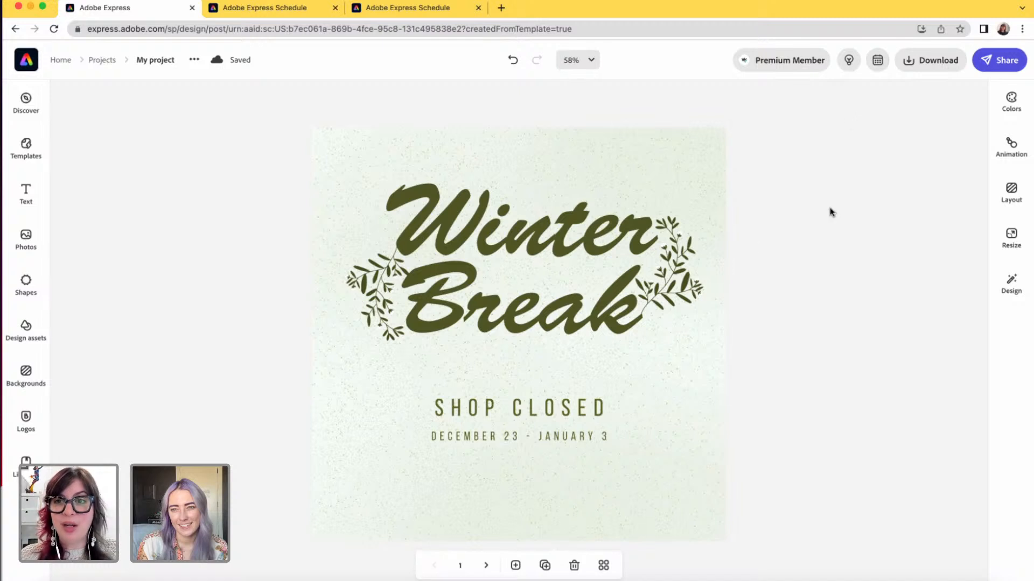
pyautogui.click(877, 59)
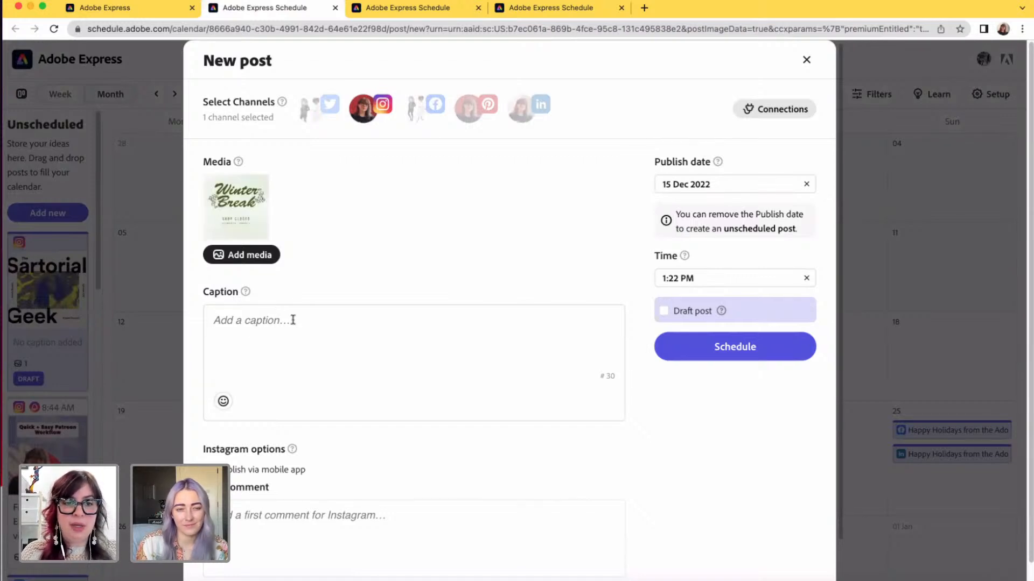
# Step: Caption the Instagram post "Reminder: Shop Closed this week!" and copy the caption text
pyautogui.click(293, 320)
pyautogui.write('Remind')
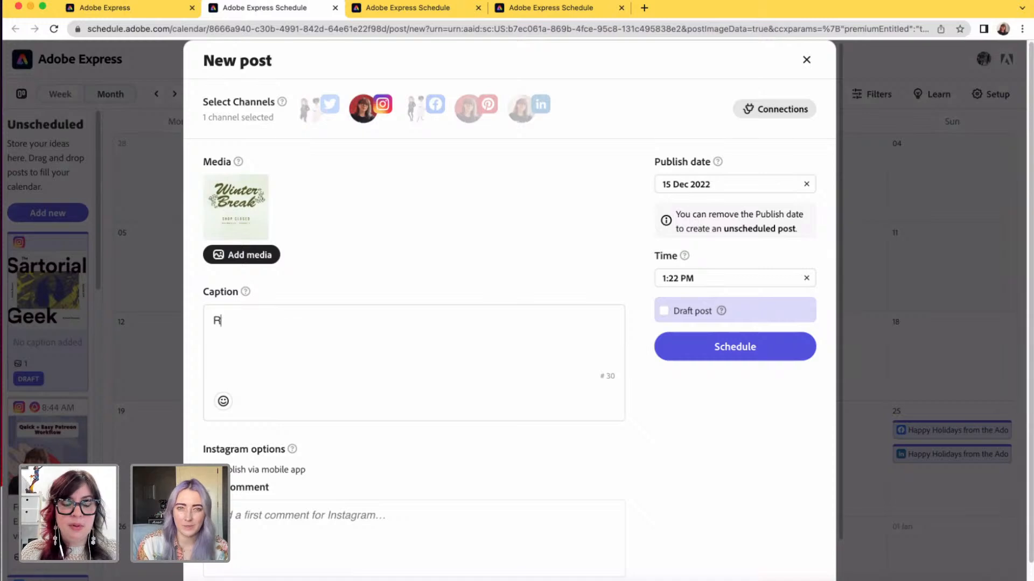
pyautogui.press('BackSpace')
pyautogui.press('BackSpace')
pyautogui.press('BackSpace')
pyautogui.press('BackSpace')
pyautogui.write('minder: Sop')
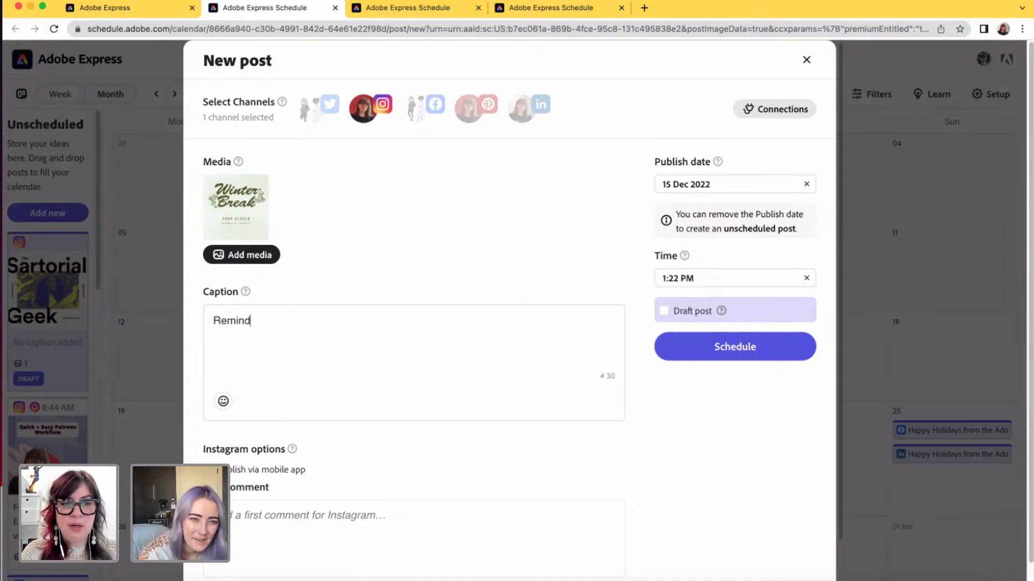
pyautogui.press('BackSpace')
pyautogui.press('BackSpace')
pyautogui.write('hop Clise')
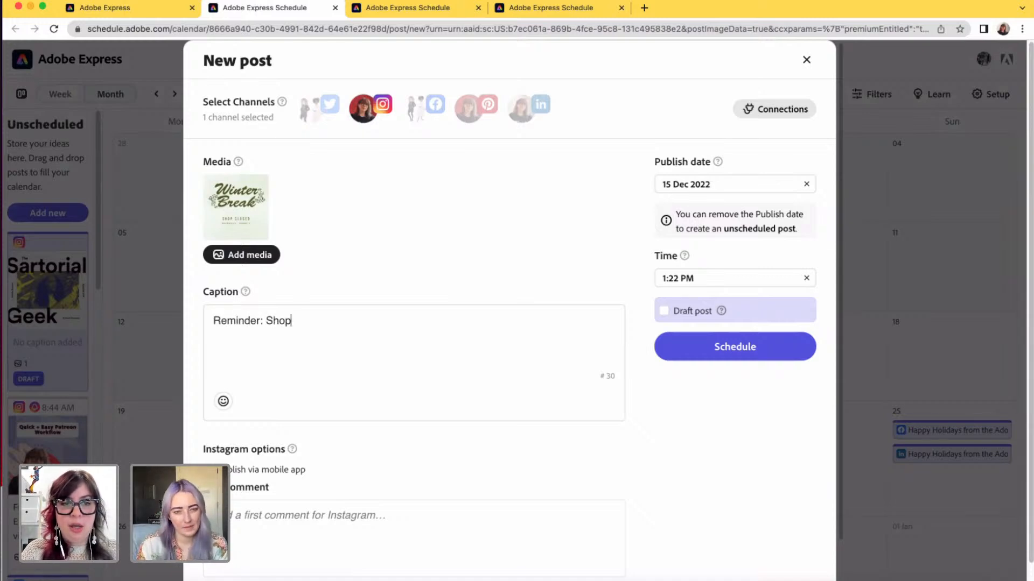
pyautogui.press('BackSpace')
pyautogui.press('BackSpace')
pyautogui.press('BackSpace')
pyautogui.write('osed')
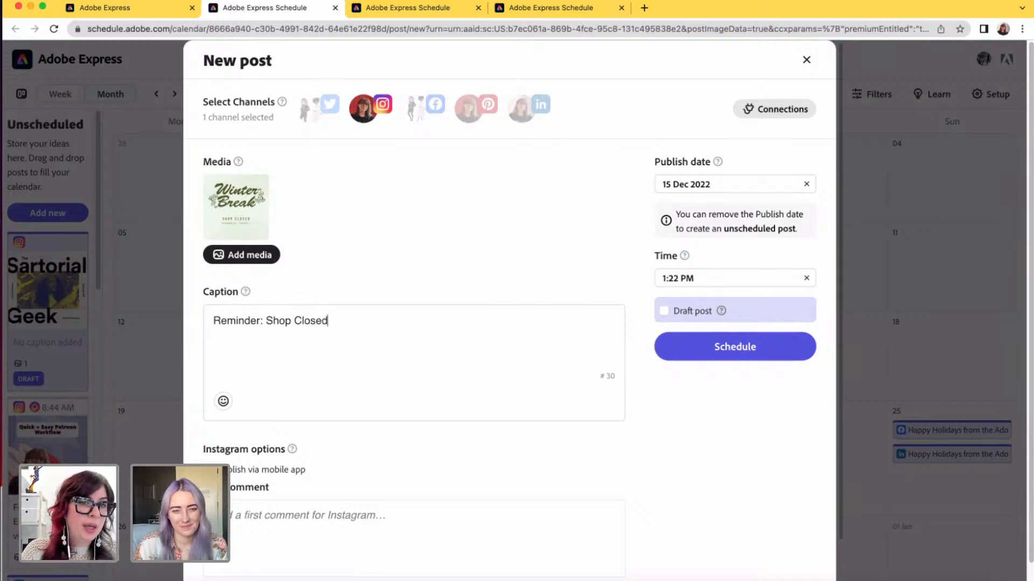
pyautogui.write(' this week!')
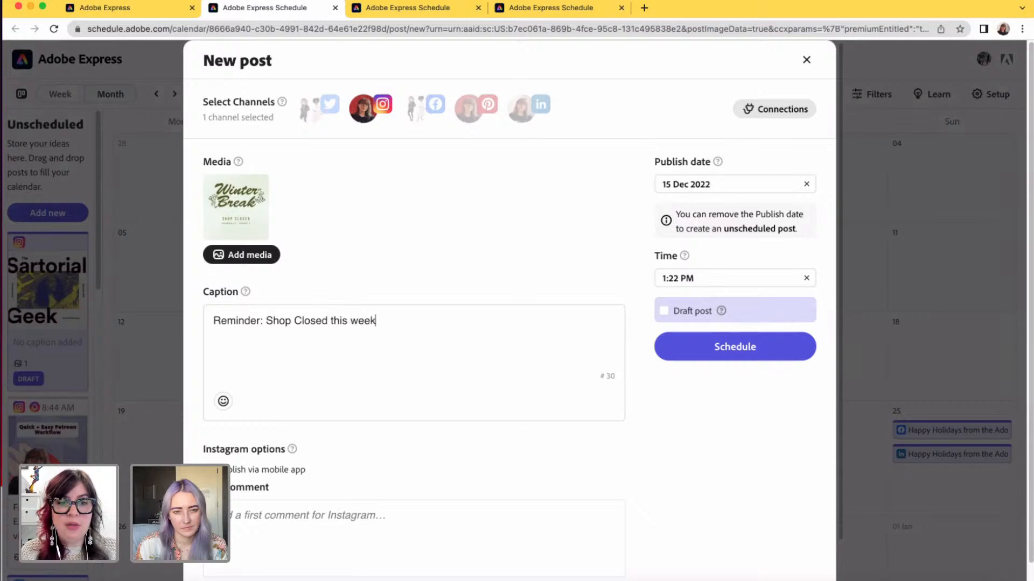
pyautogui.tripleClick(319, 315)
pyautogui.press('super+c')
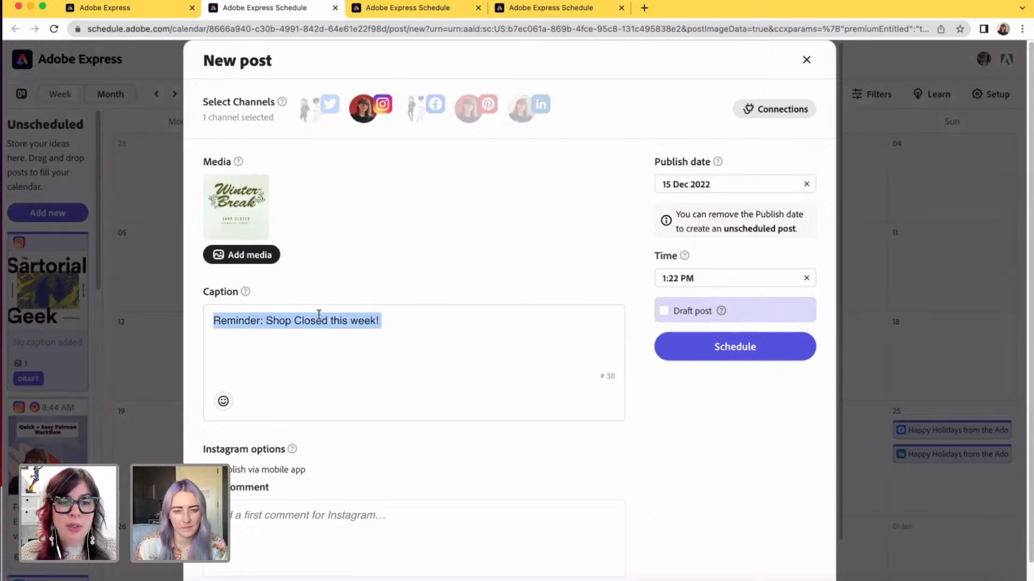
pyautogui.click(443, 291)
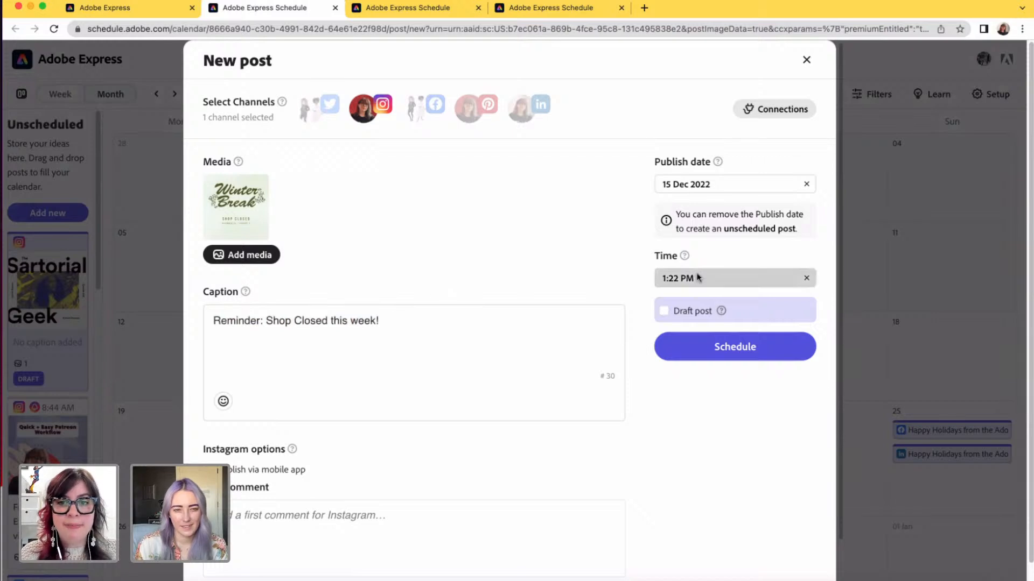
# Step: Set the Instagram post's publish date to 20 Dec 2022 and schedule it
pyautogui.click(704, 186)
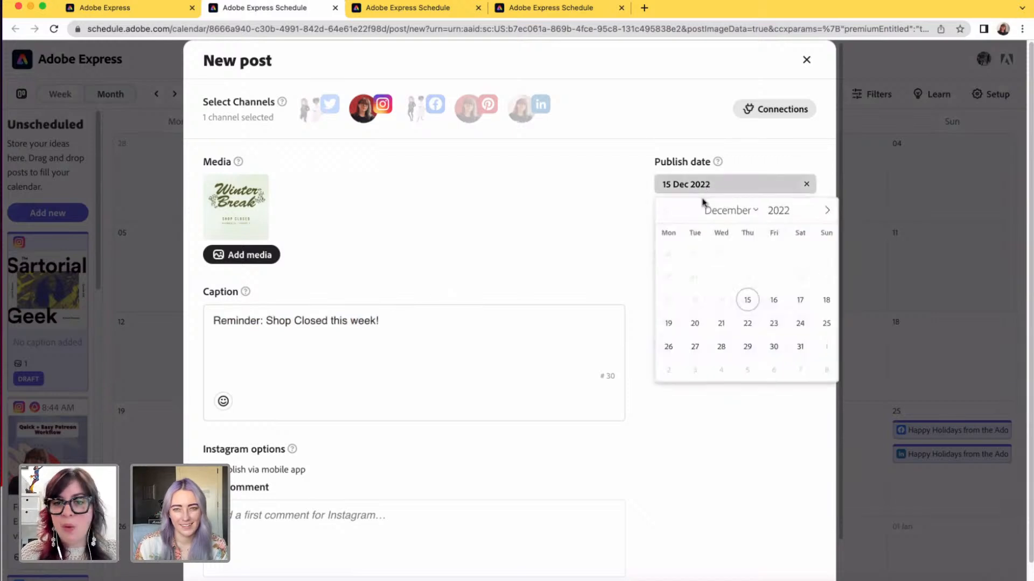
pyautogui.click(695, 327)
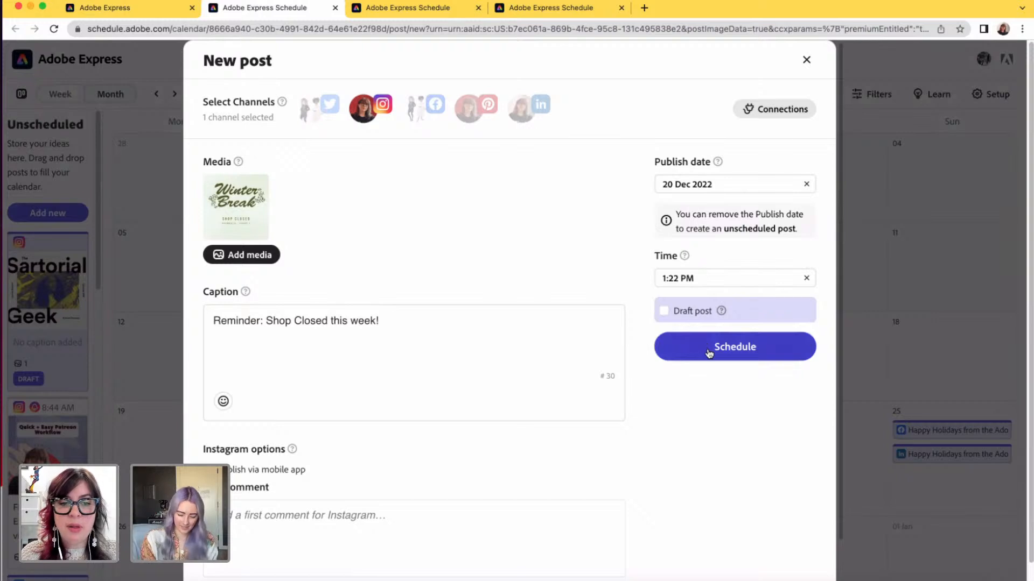
pyautogui.click(710, 353)
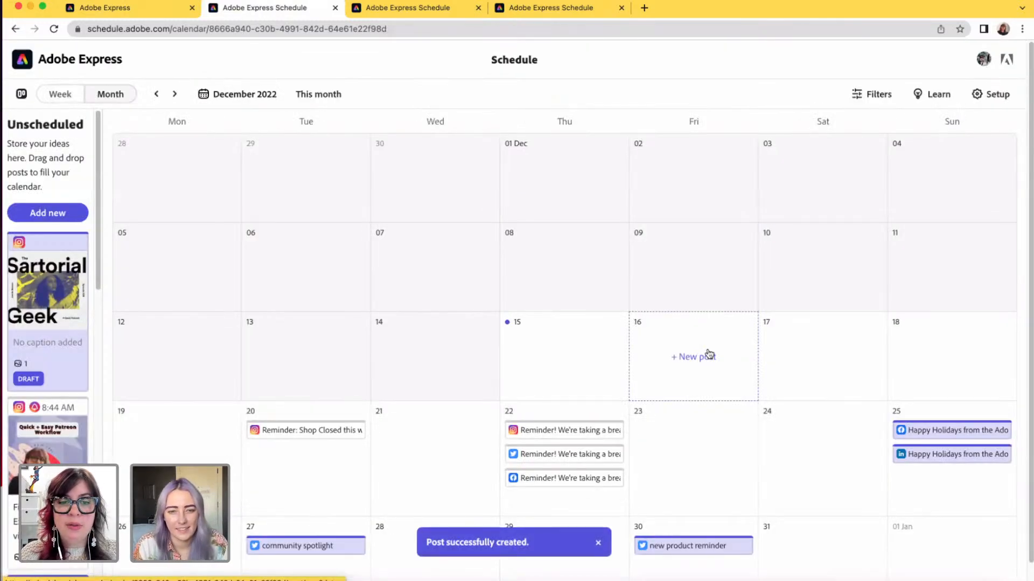
# Step: Create a Facebook post from the design's second page and paste in the caption "Reminder: Shop Closed this week!"
pyautogui.click(129, 11)
pyautogui.click(486, 565)
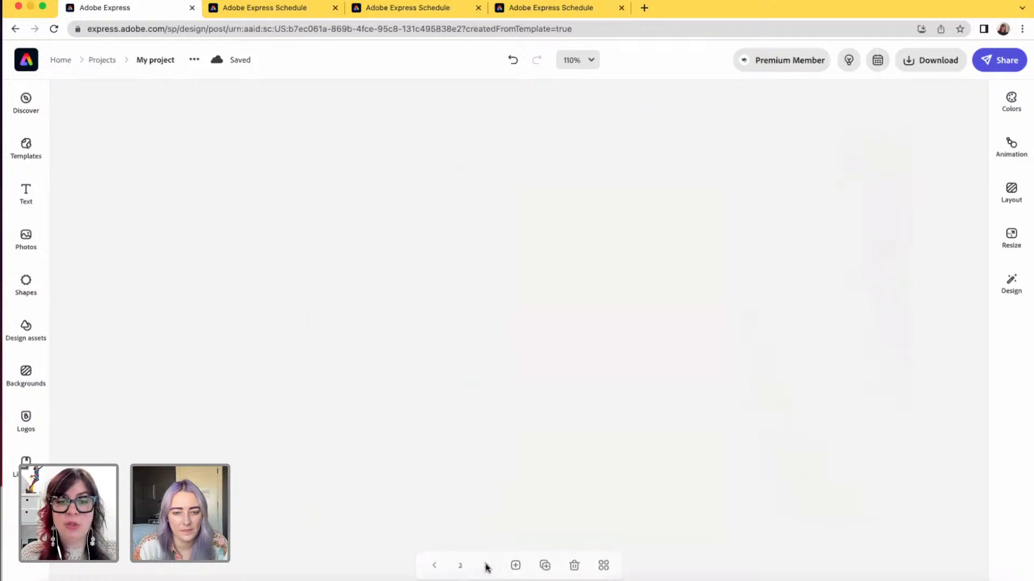
pyautogui.click(882, 67)
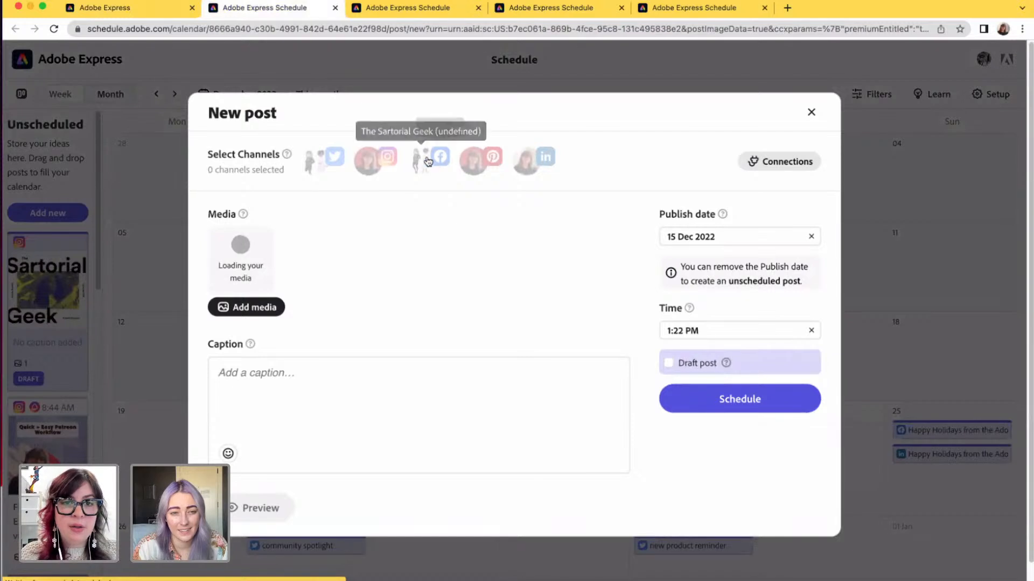
pyautogui.click(428, 161)
pyautogui.click(259, 397)
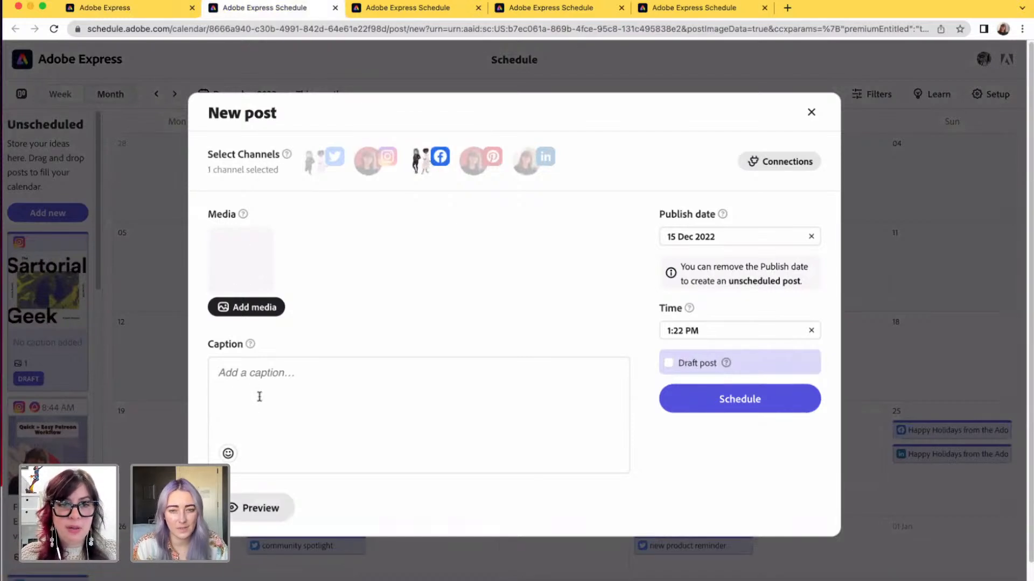
pyautogui.press('super+v')
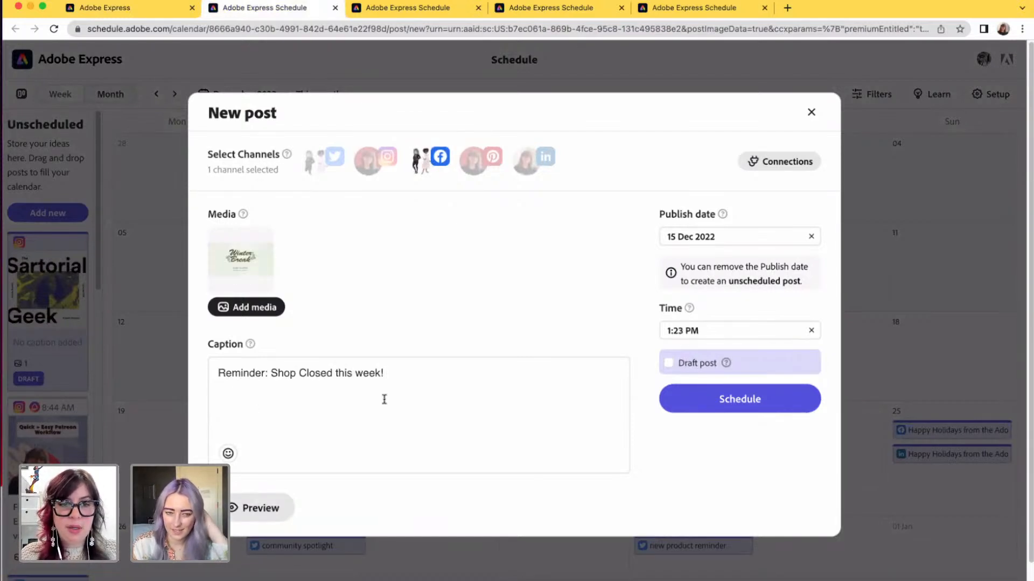
# Step: Set the Facebook post's publish date to 20 Dec 2022 and schedule it
pyautogui.click(731, 243)
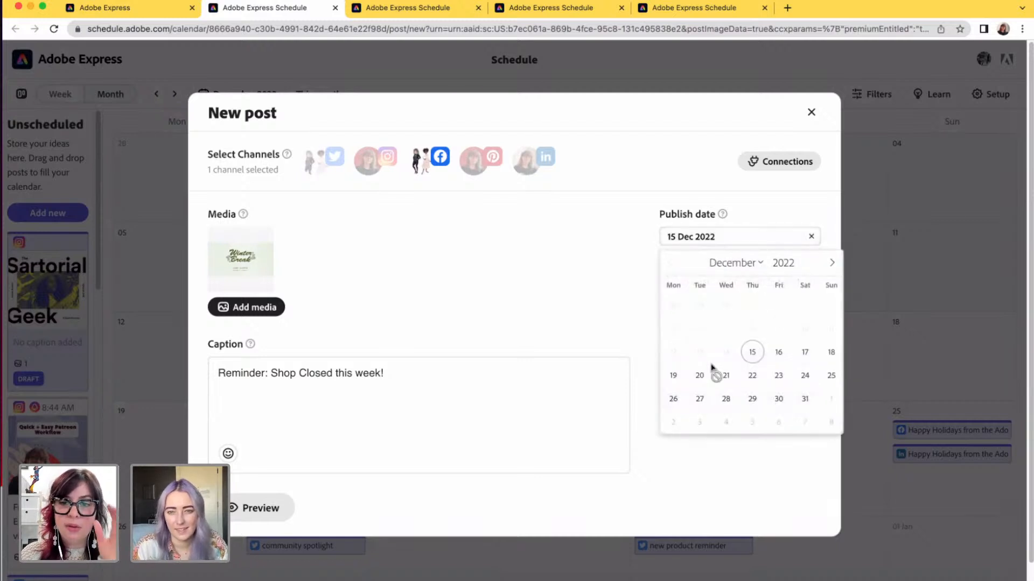
pyautogui.click(700, 378)
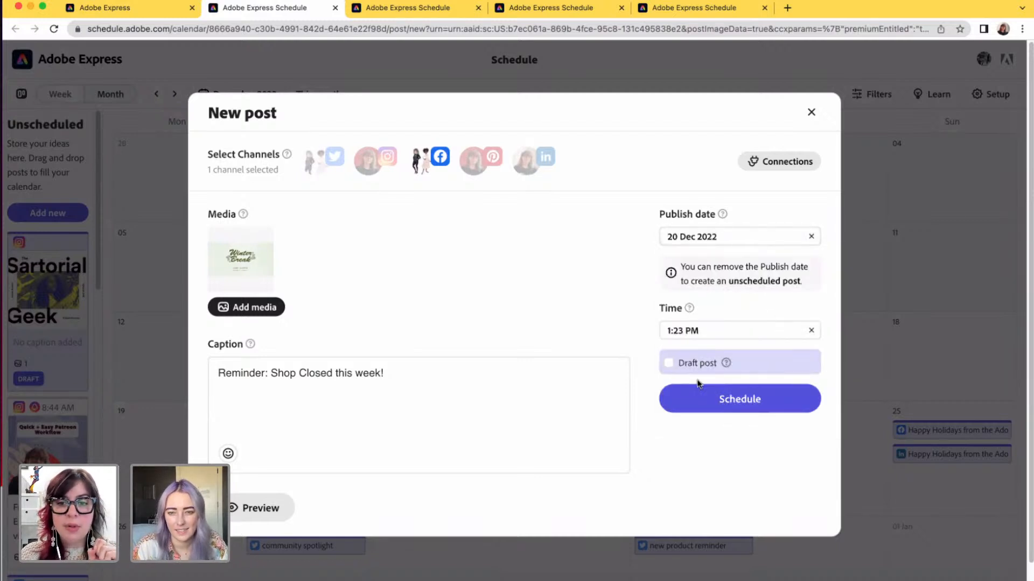
pyautogui.click(706, 409)
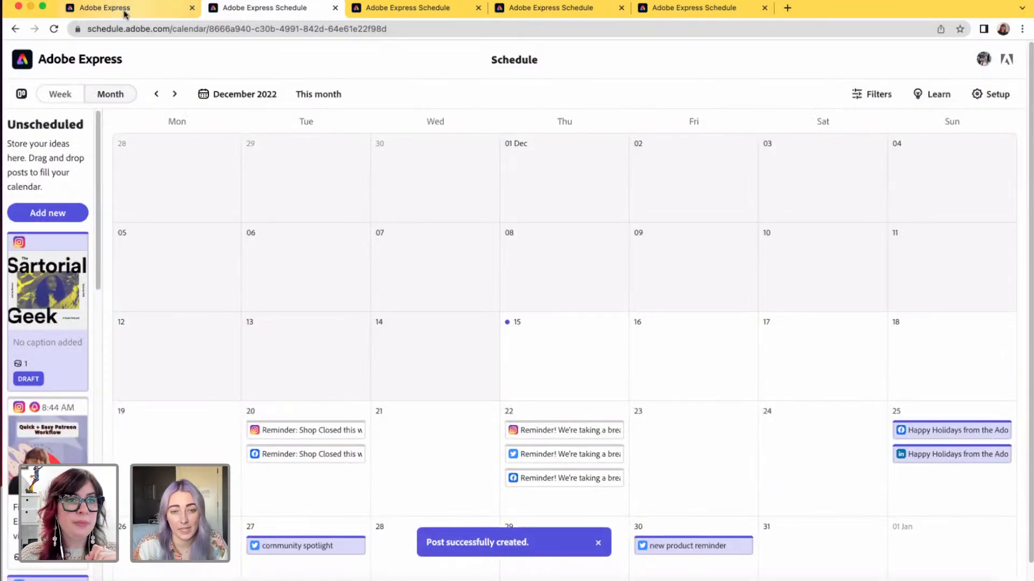
pyautogui.moveTo(274, 480)
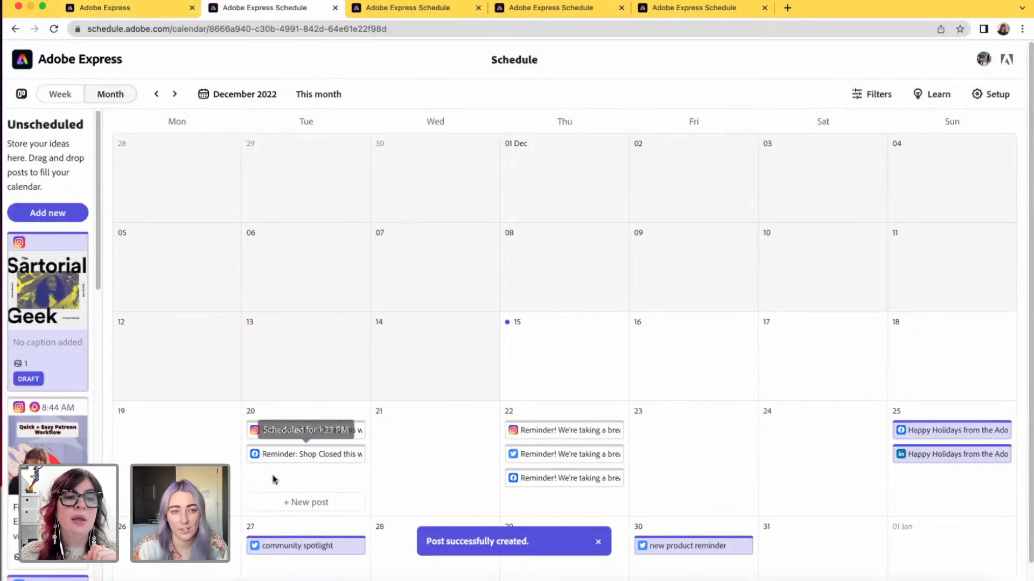
pyautogui.click(311, 505)
pyautogui.click(312, 207)
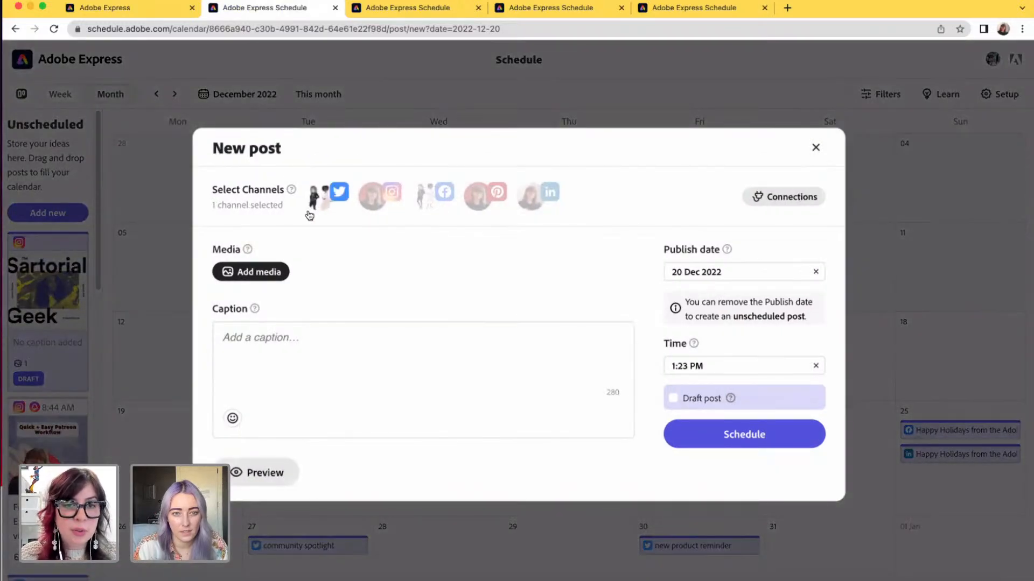
pyautogui.click(249, 276)
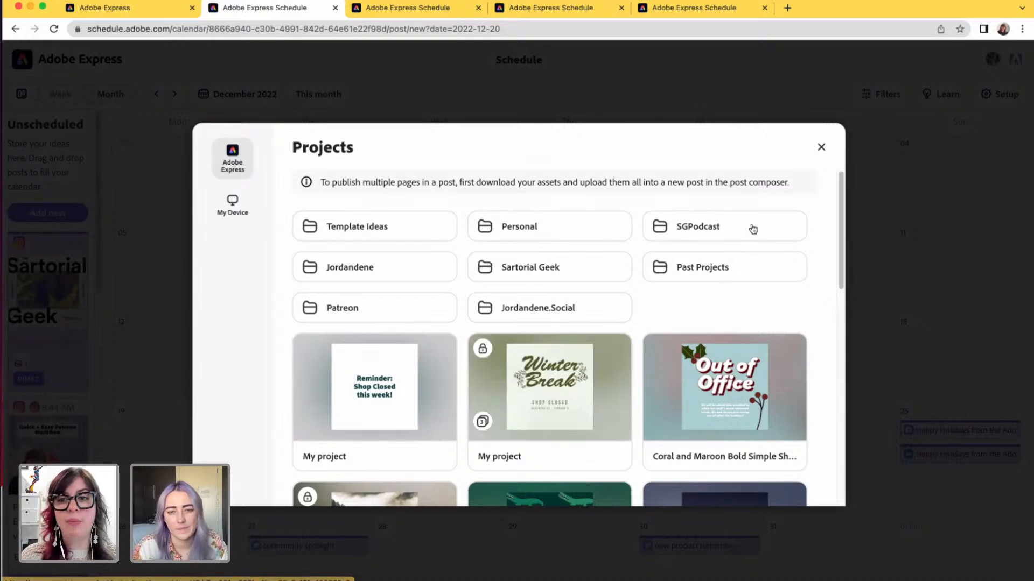
pyautogui.click(820, 147)
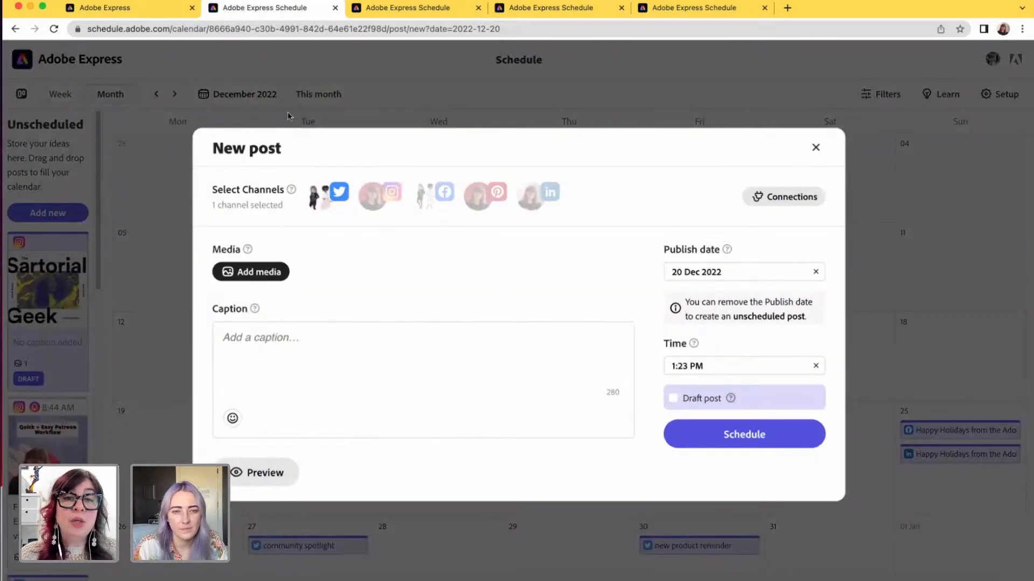
pyautogui.click(816, 147)
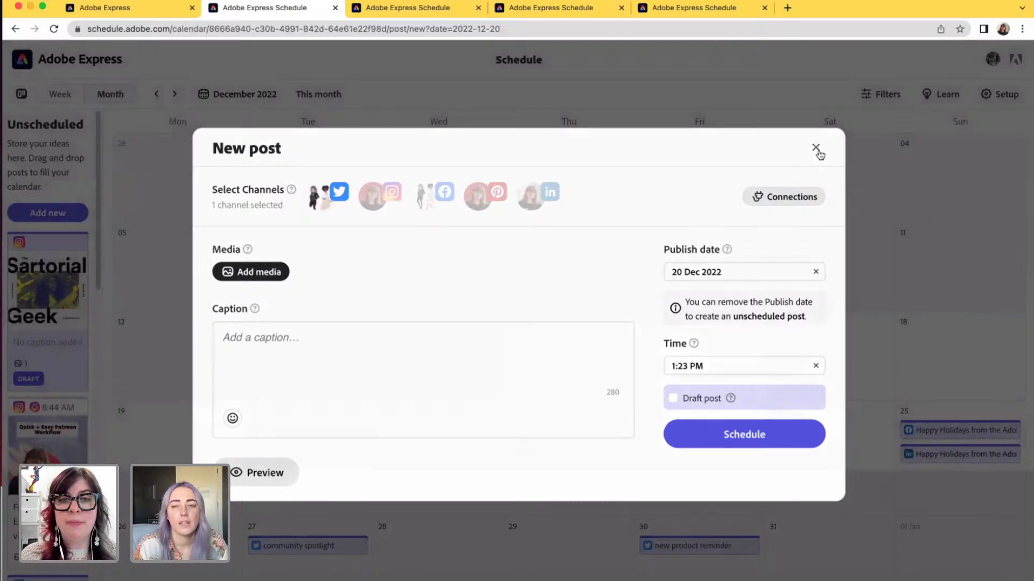
# Step: Create a Twitter post from the design's third page, captioned "Reminder: Shop Closed this week! #AdobeExpress"
pyautogui.click(129, 15)
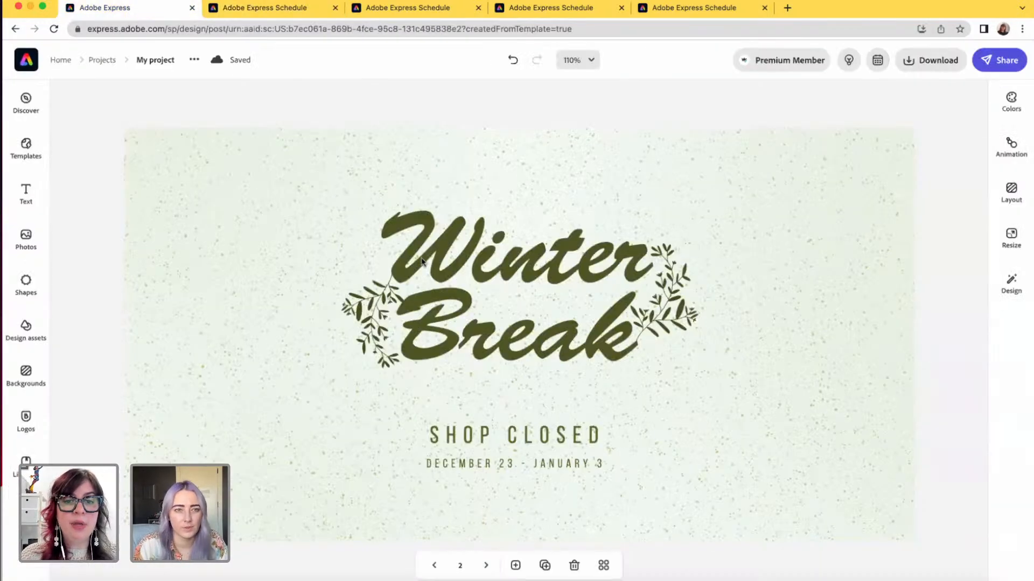
pyautogui.click(485, 567)
pyautogui.click(484, 566)
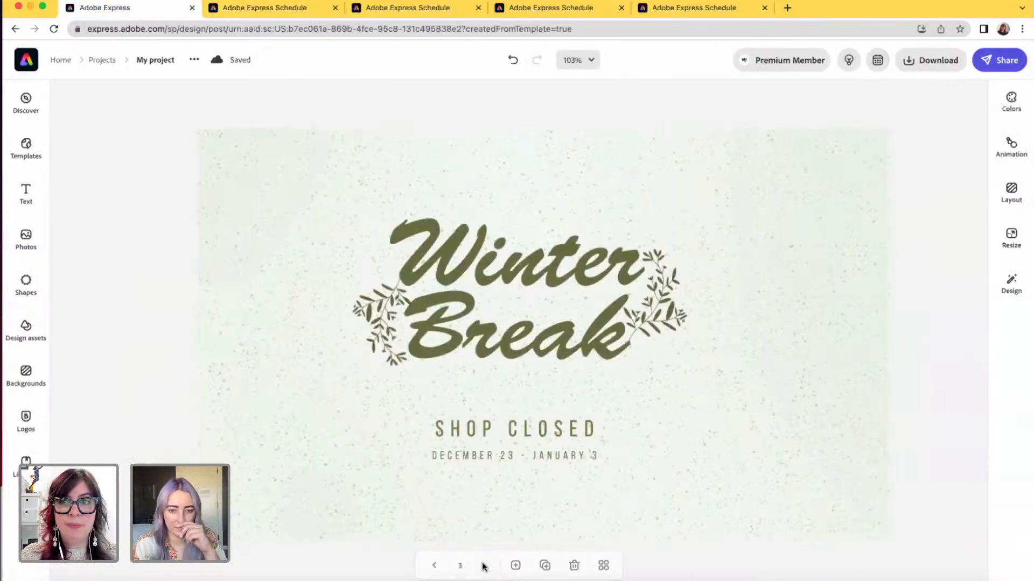
pyautogui.click(877, 60)
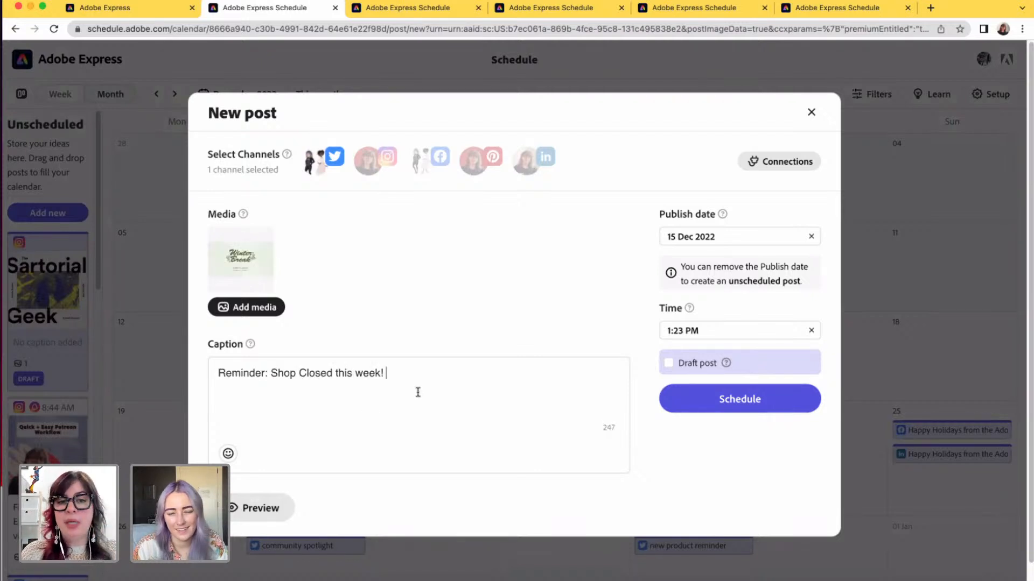
pyautogui.write('#')
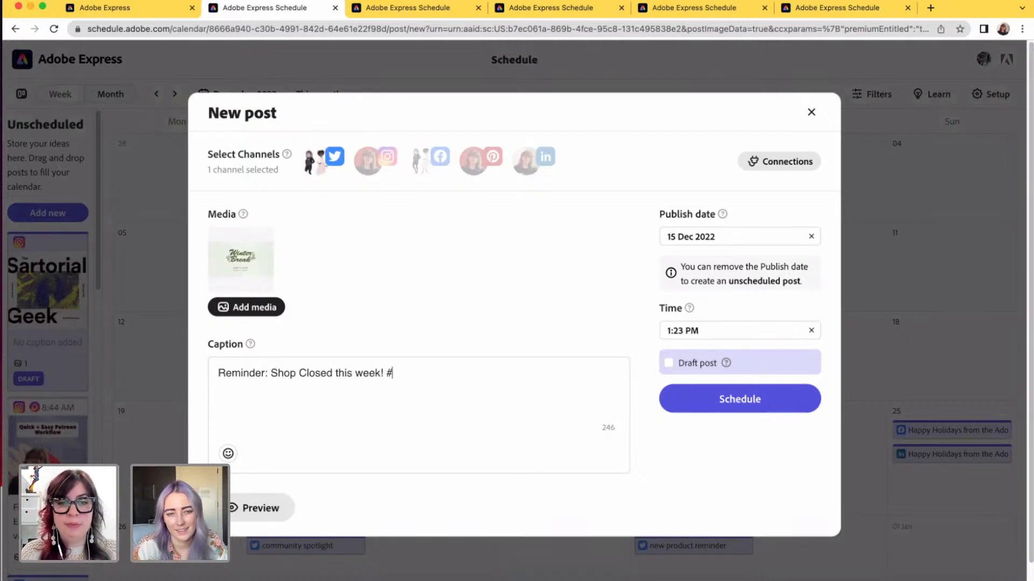
pyautogui.write('AdobeExpress')
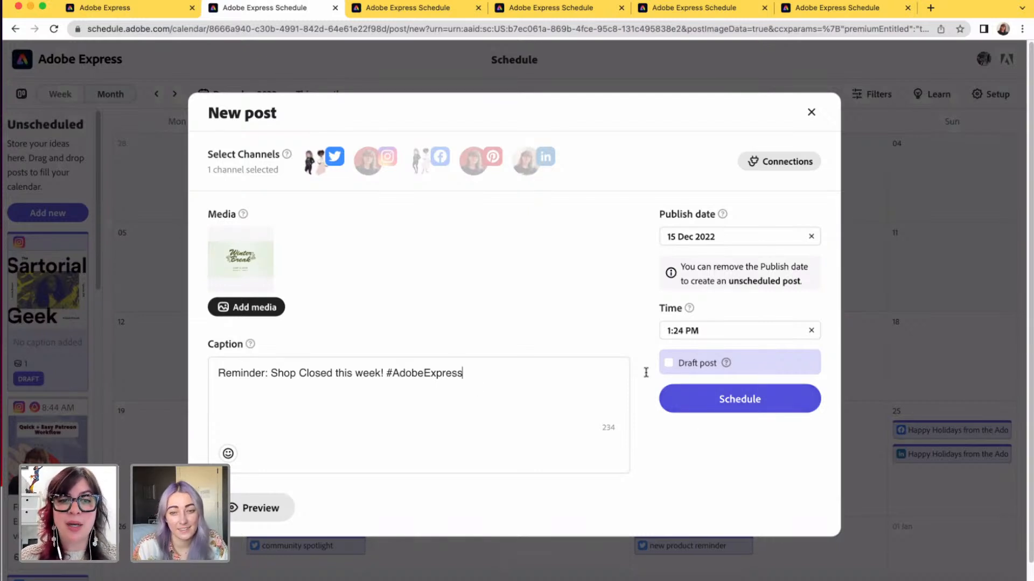
# Step: Schedule the Twitter post and move it on the calendar from 15 to 20 December
pyautogui.click(739, 411)
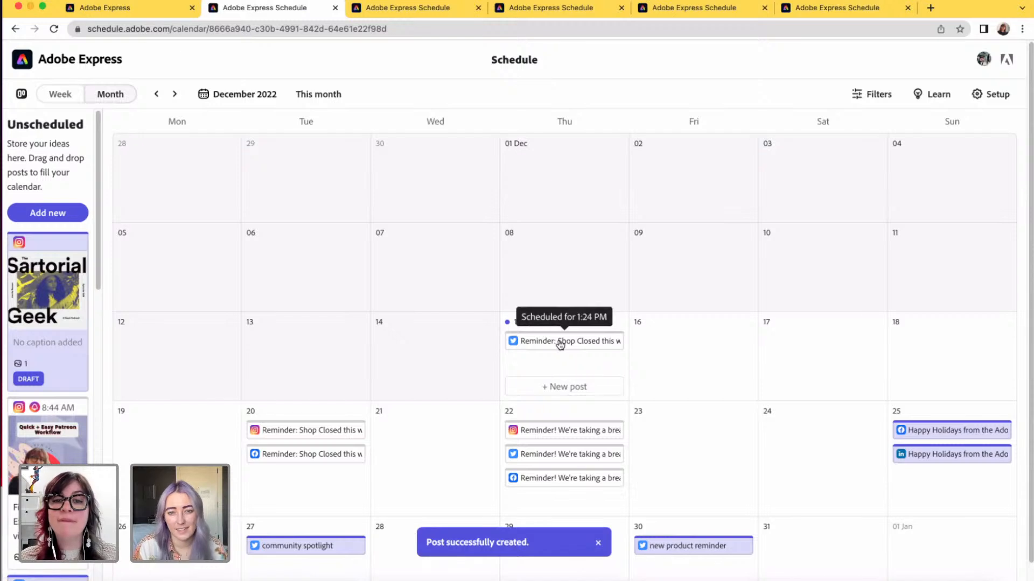
pyautogui.moveTo(560, 343); pyautogui.dragTo(318, 477)
pyautogui.scroll(-1, 603, 303)
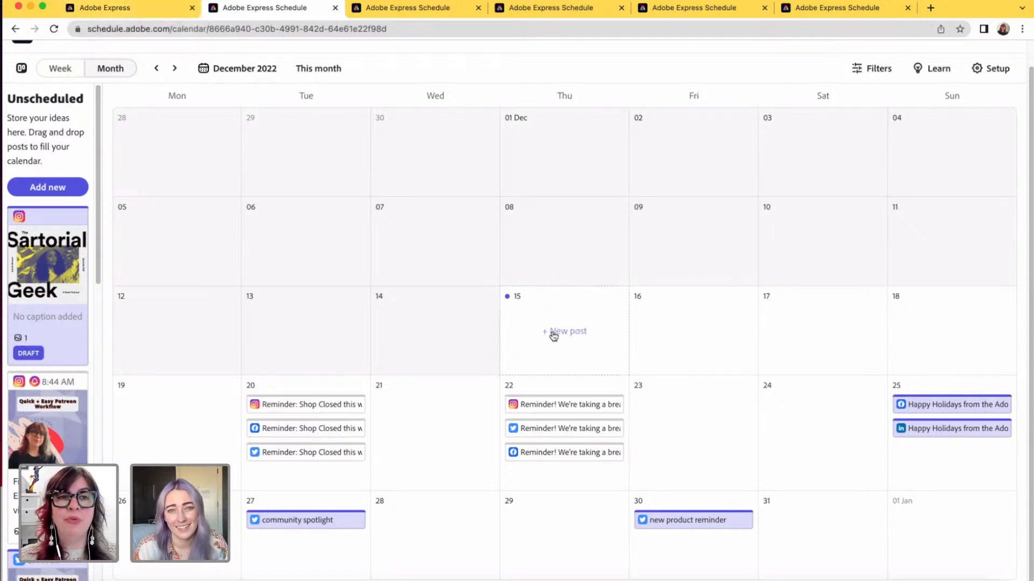
# Step: Look ahead through the content calendar to February 2023 and return to December 2022
pyautogui.click(173, 68)
pyautogui.click(174, 67)
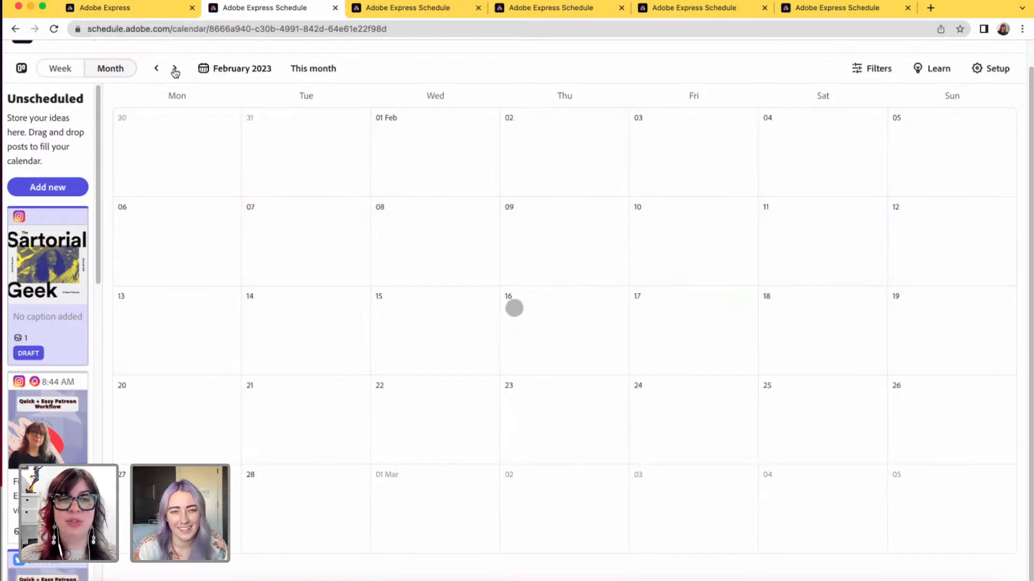
pyautogui.click(157, 69)
pyautogui.click(157, 69)
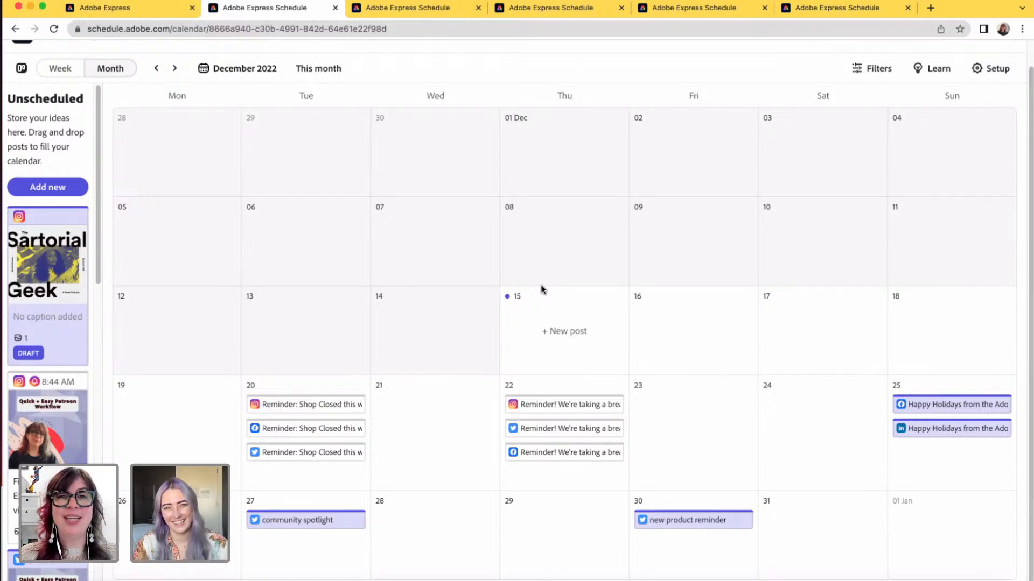
# Step: Leave the Winter Break design and open the Take a Break library
pyautogui.click(126, 11)
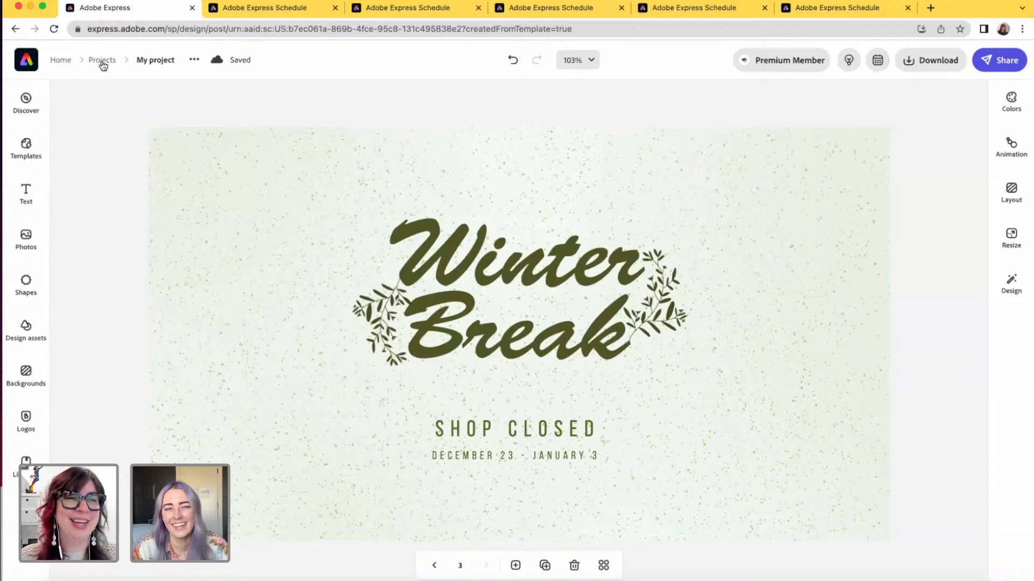
pyautogui.click(62, 61)
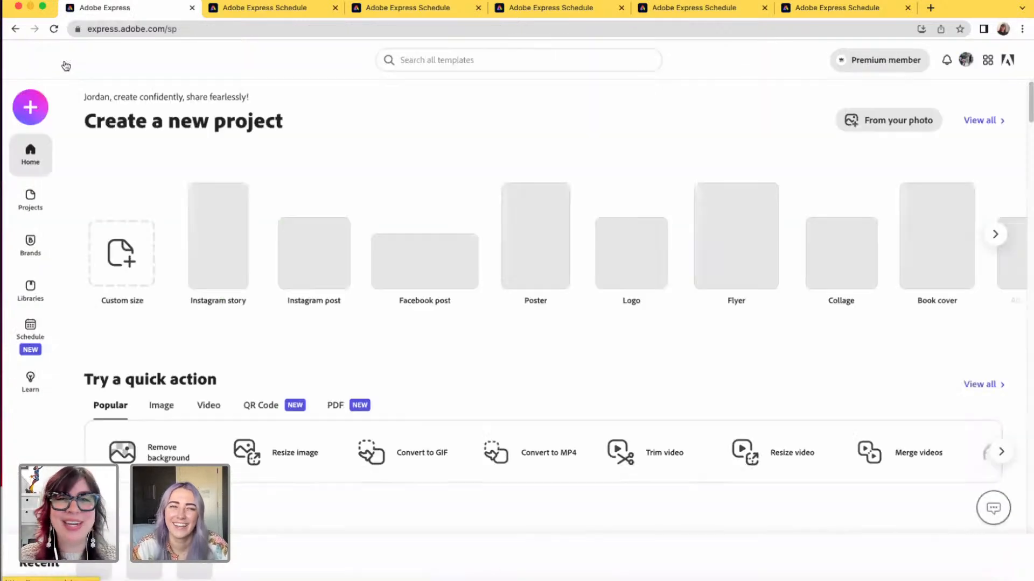
pyautogui.click(33, 296)
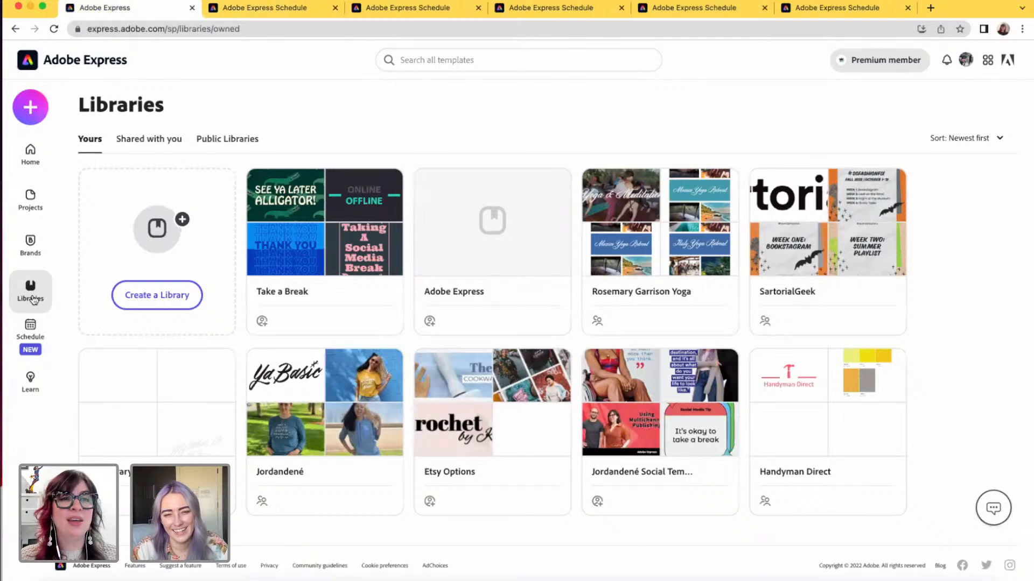
pyautogui.click(360, 243)
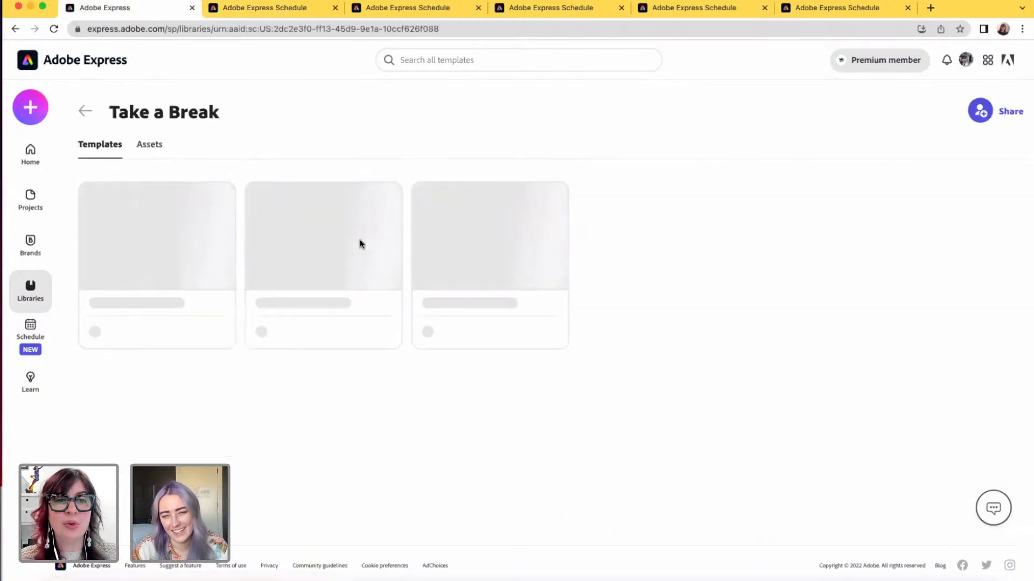